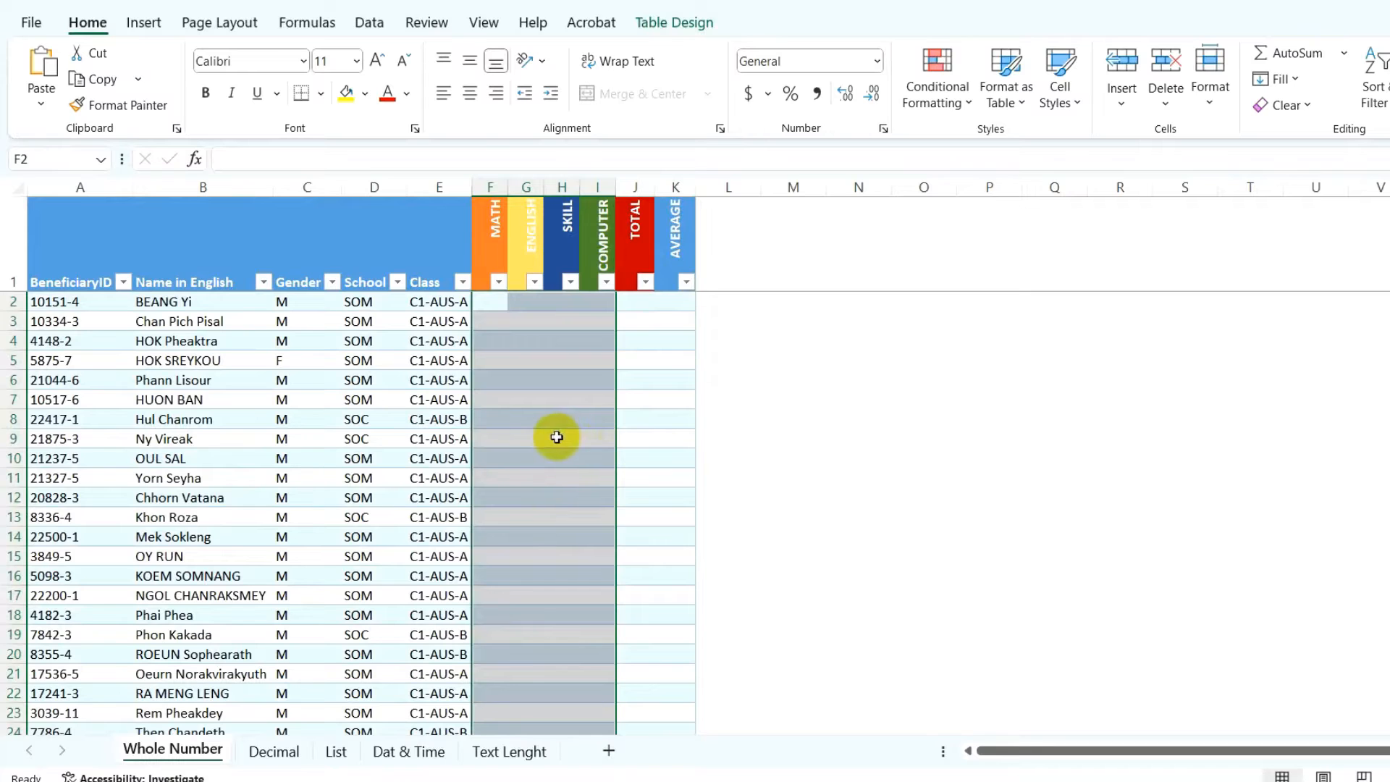
# Restrict the selected MATH, ENGLISH, SKILL and COMPUTER score cells to whole numbers between 0 and 100 with data validation.
pyautogui.click(369, 22)
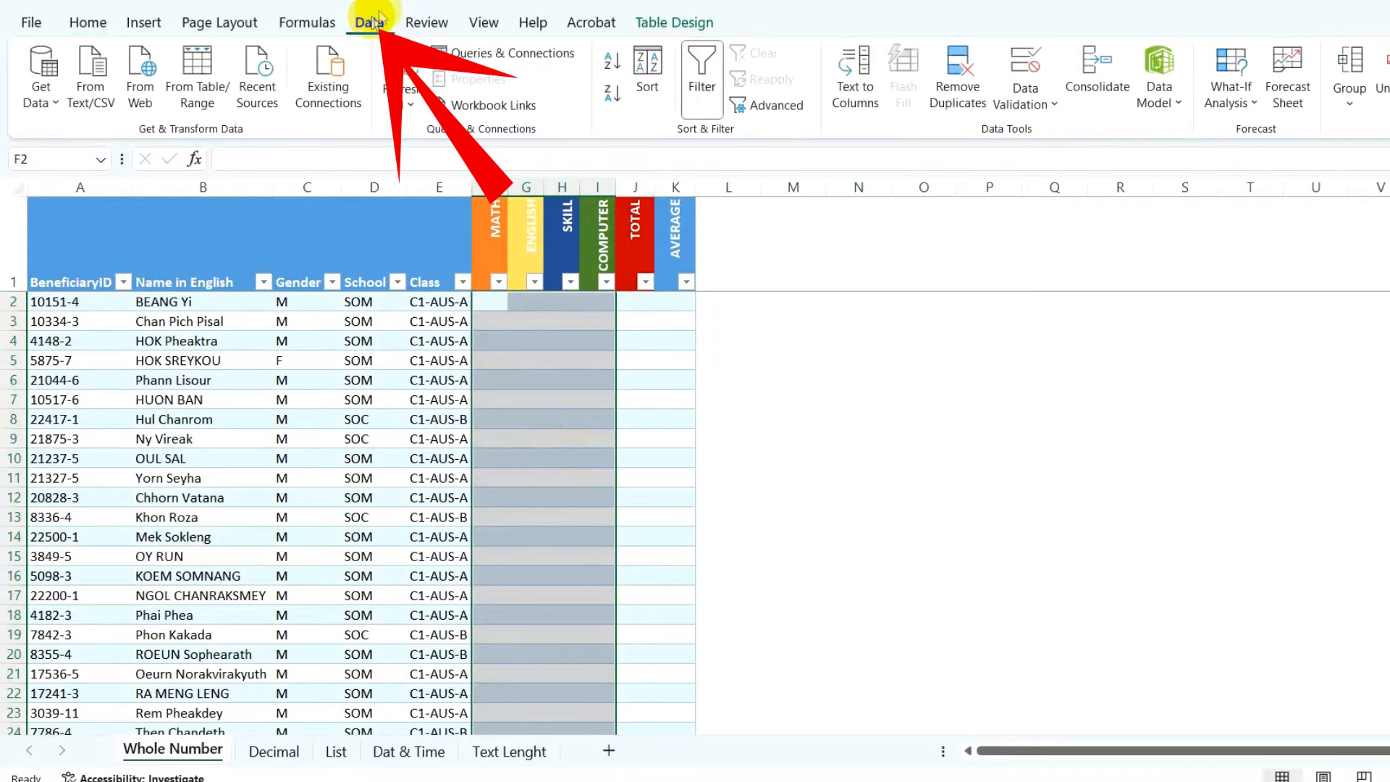
pyautogui.click(1025, 59)
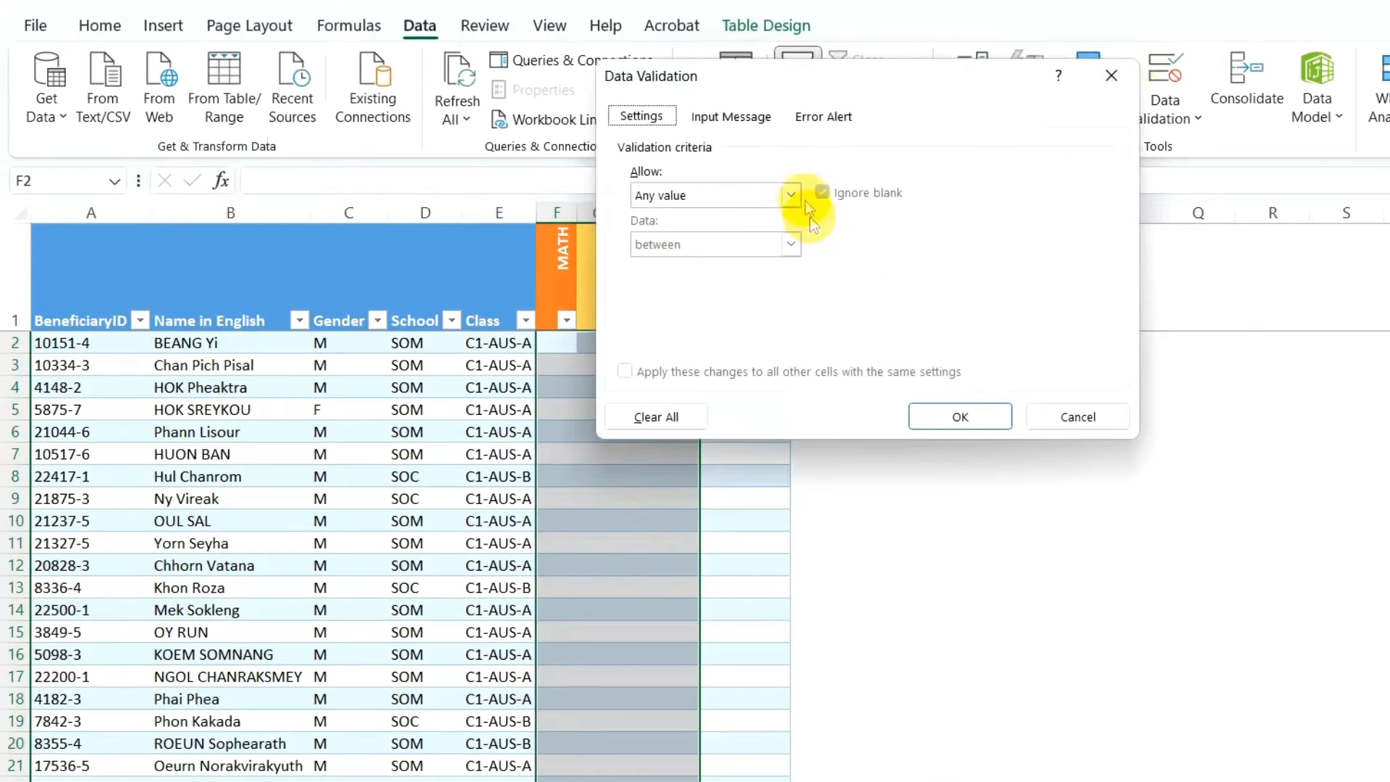
pyautogui.click(706, 174)
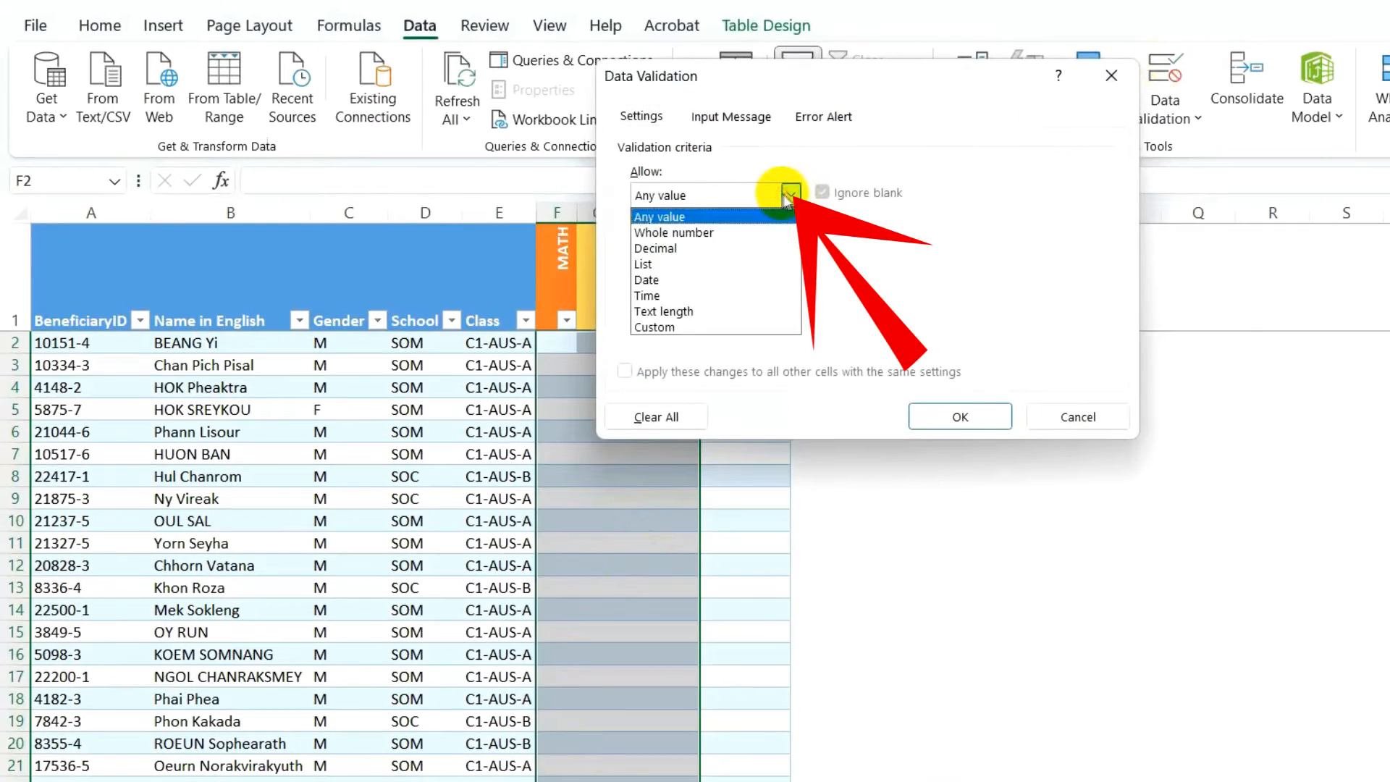
pyautogui.click(733, 232)
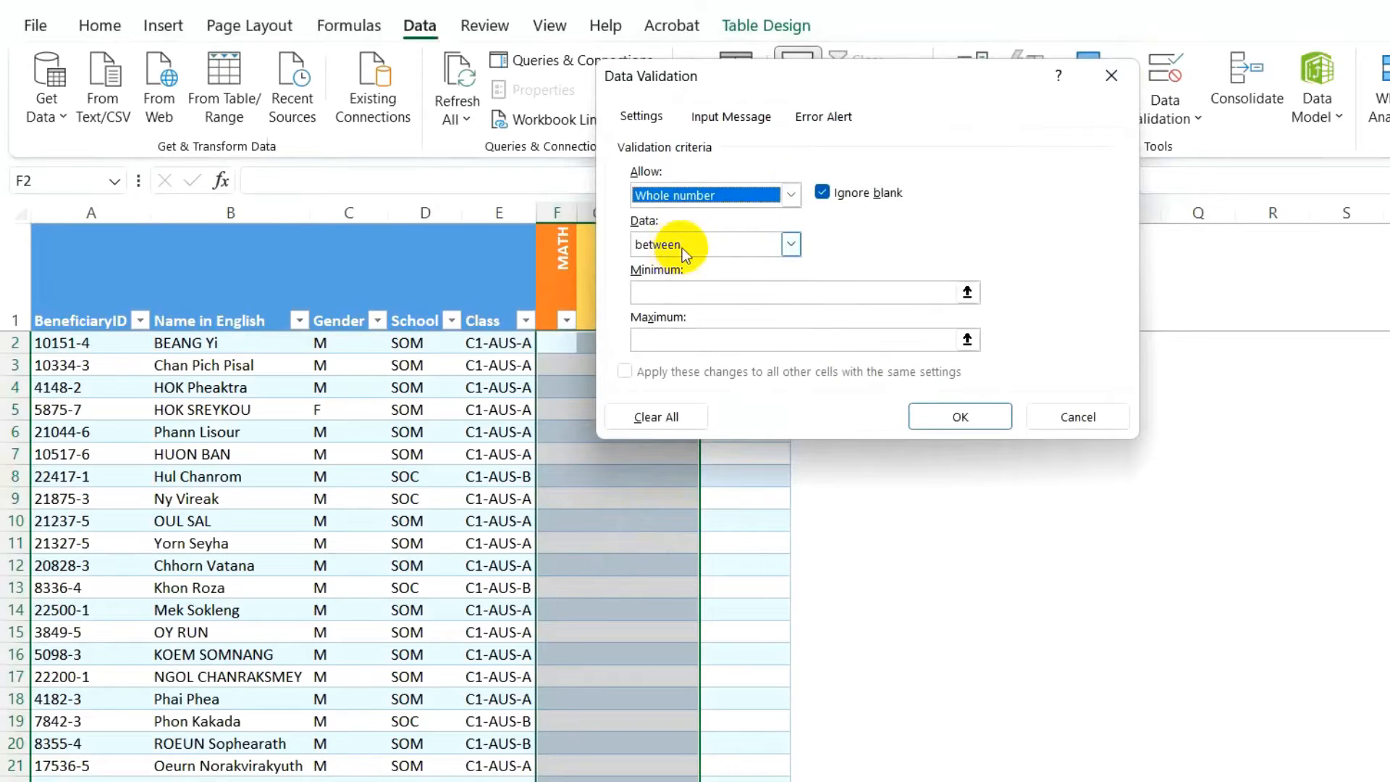
pyautogui.click(659, 291)
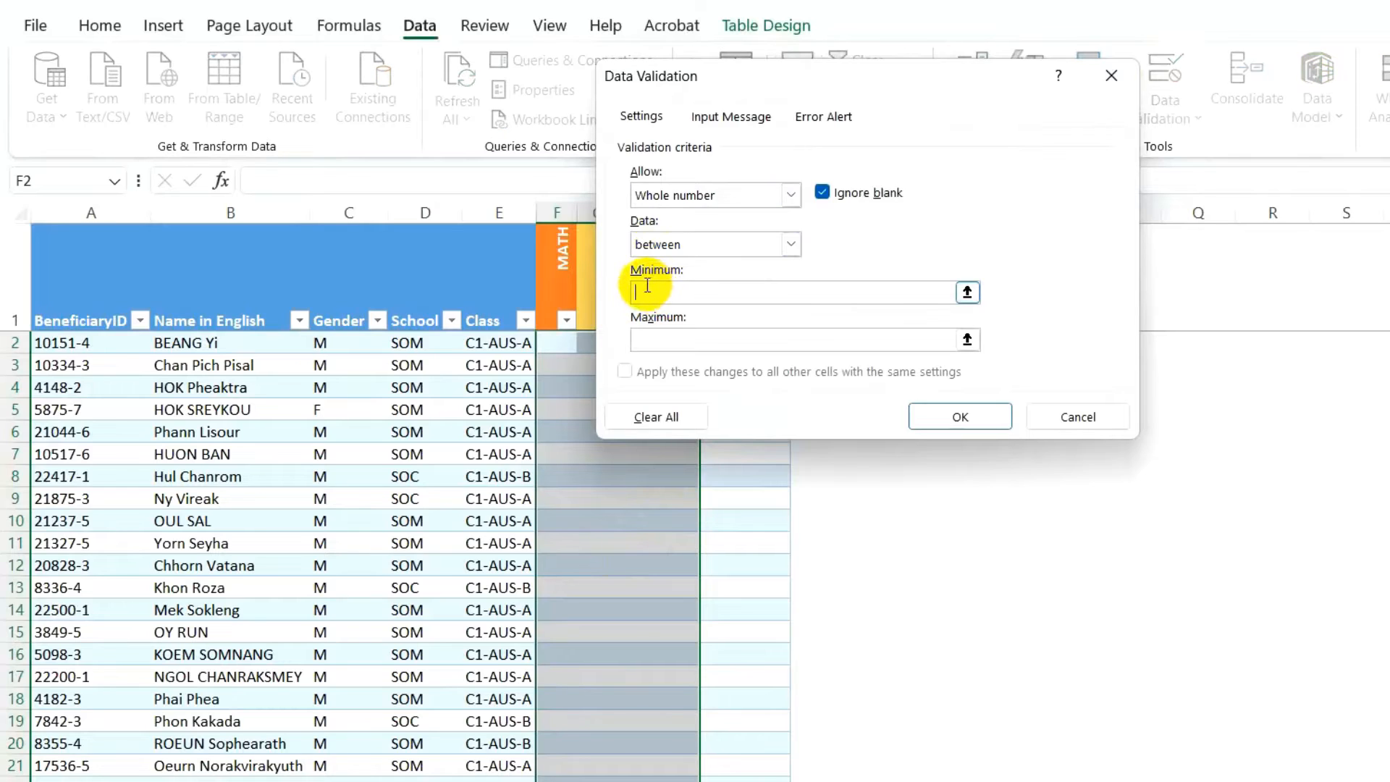
pyautogui.write('0')
pyautogui.press('Tab')
pyautogui.write('100')
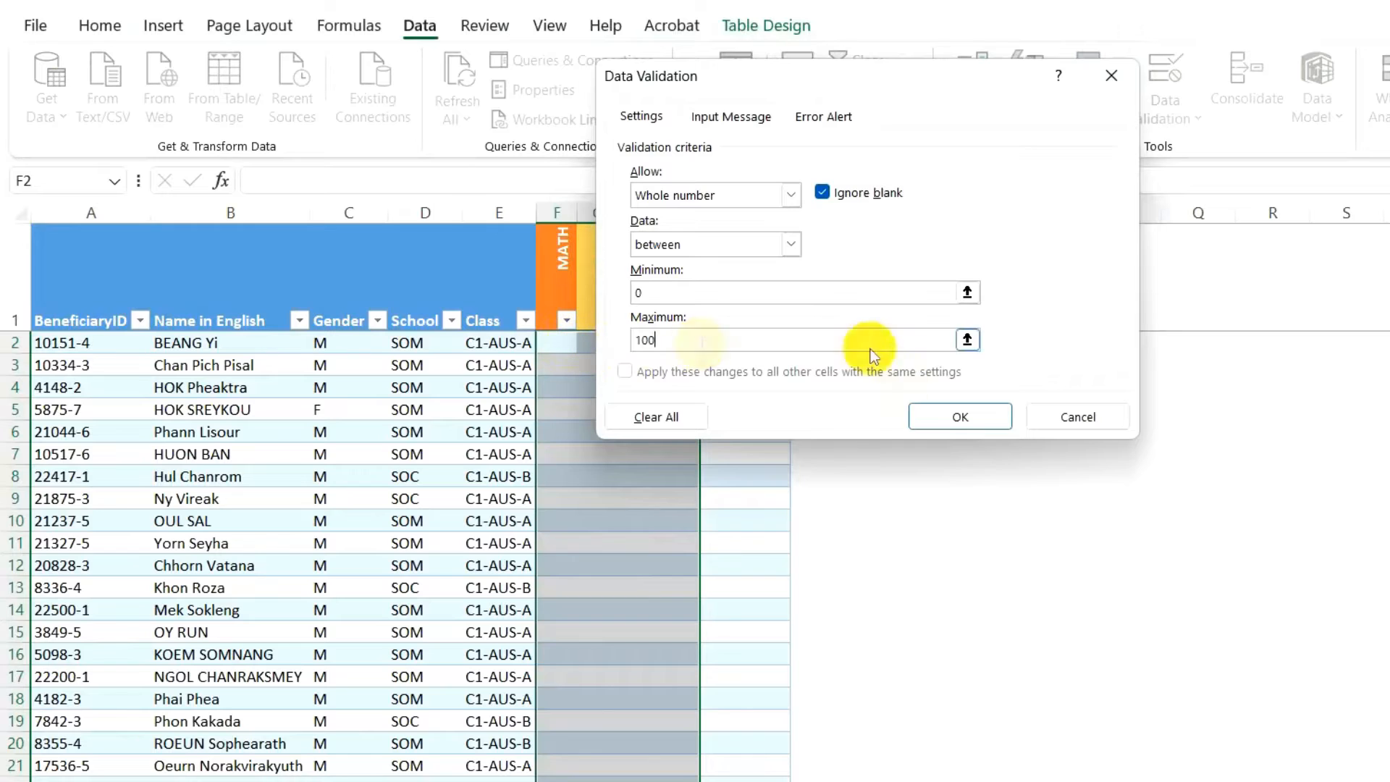
pyautogui.click(967, 418)
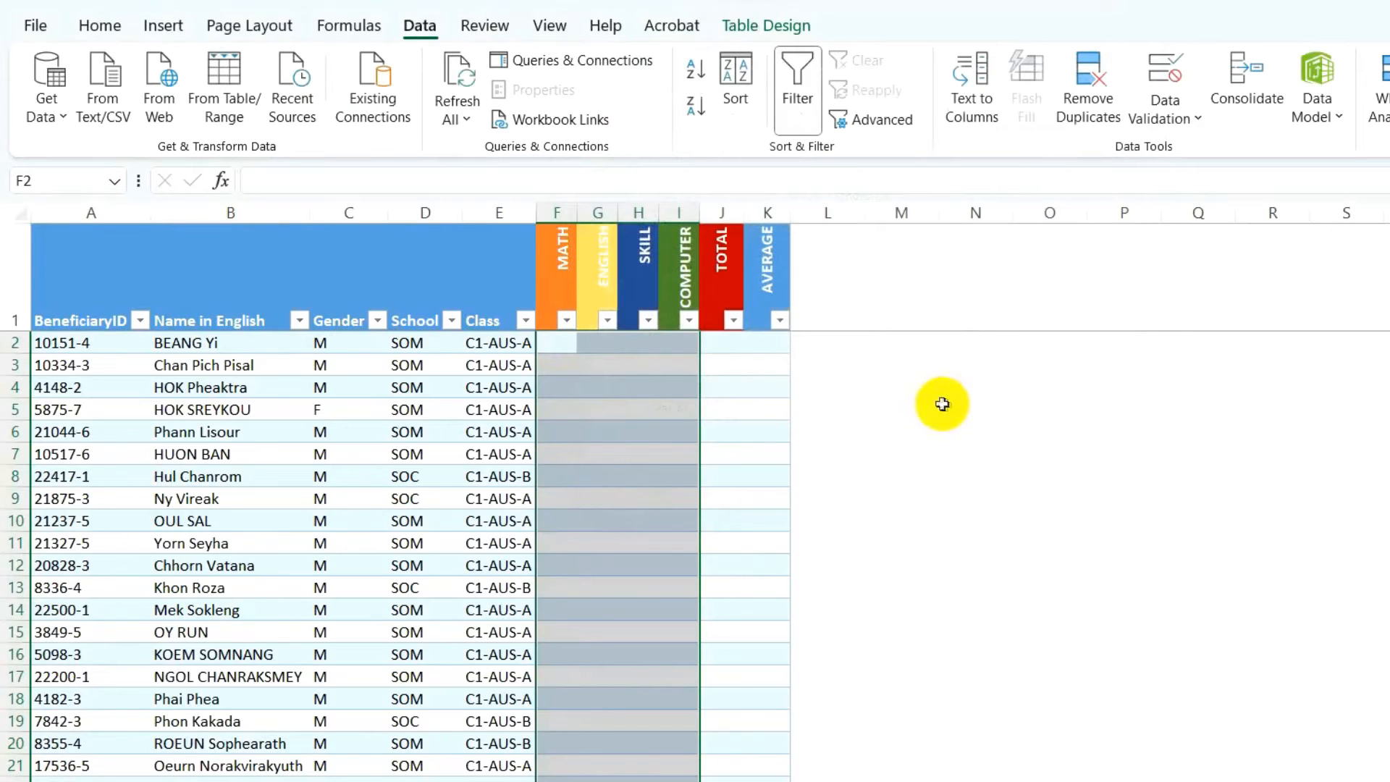
# Enter a MATH score of 99 in F2 and an ENGLISH score of 100 in G2.
pyautogui.click(560, 339)
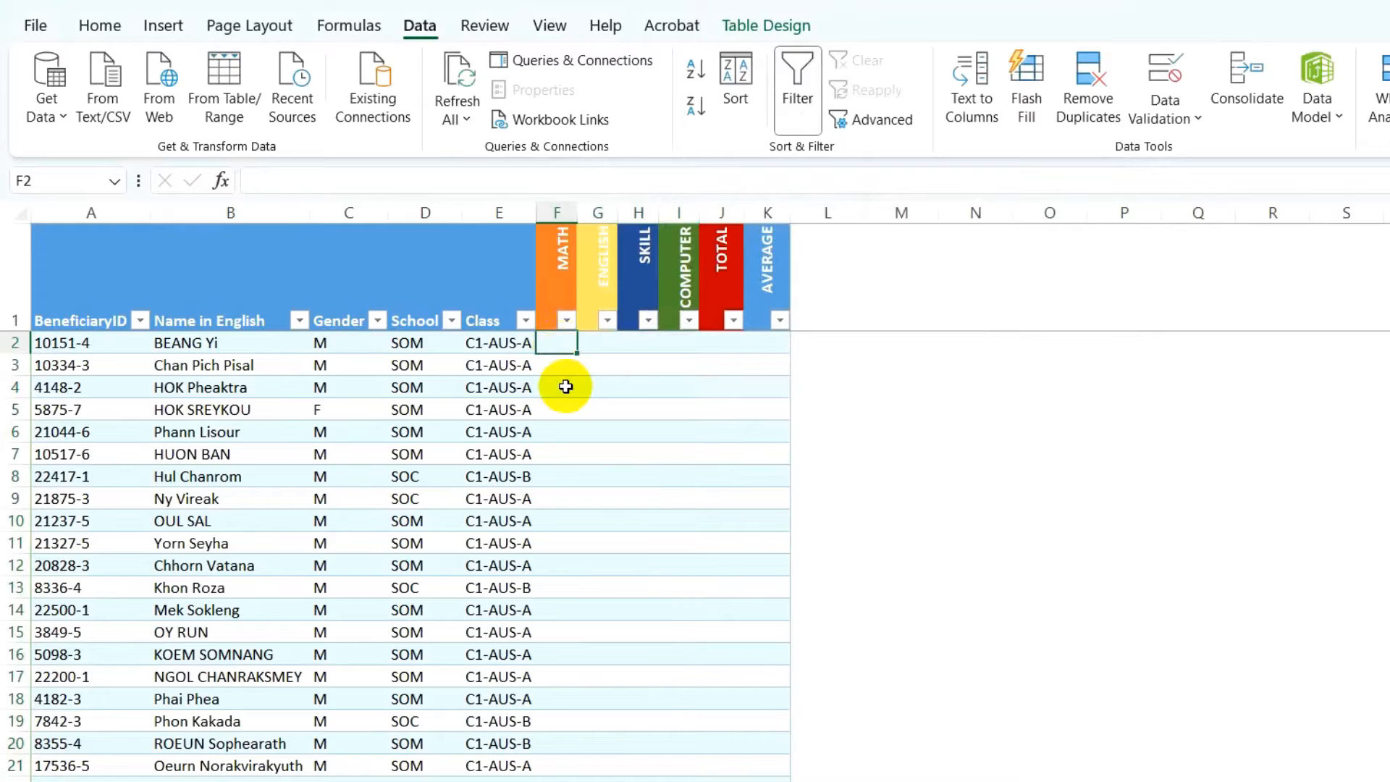
pyautogui.write('9')
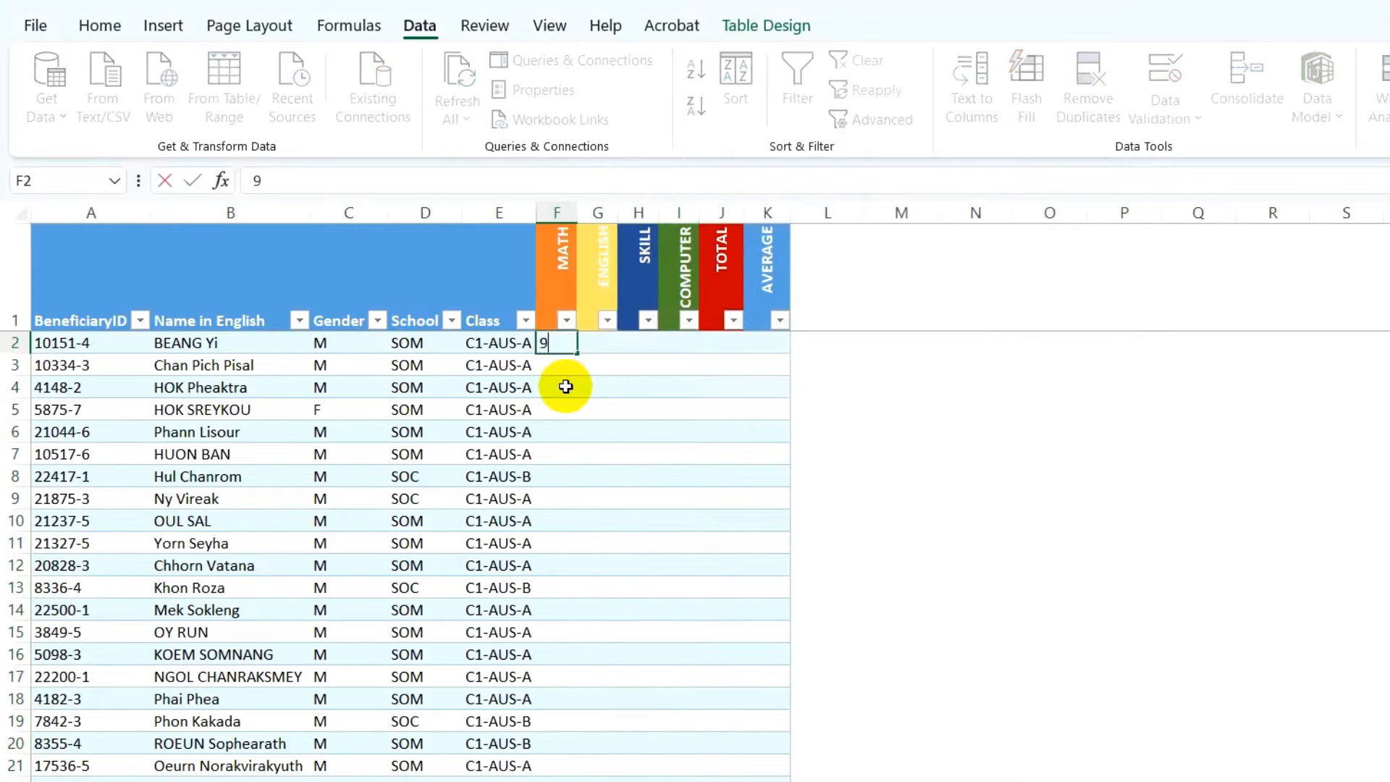
pyautogui.write('9')
pyautogui.press('Tab')
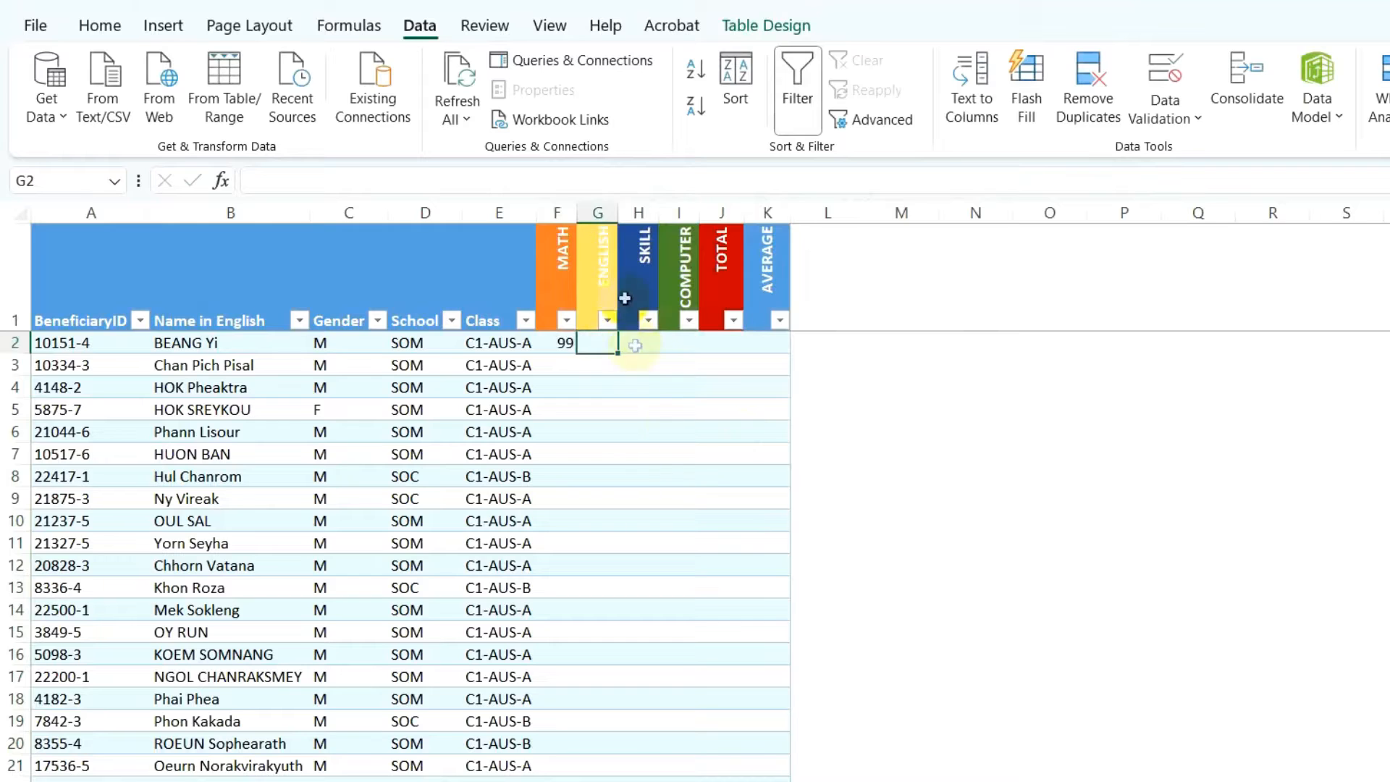
pyautogui.write('100')
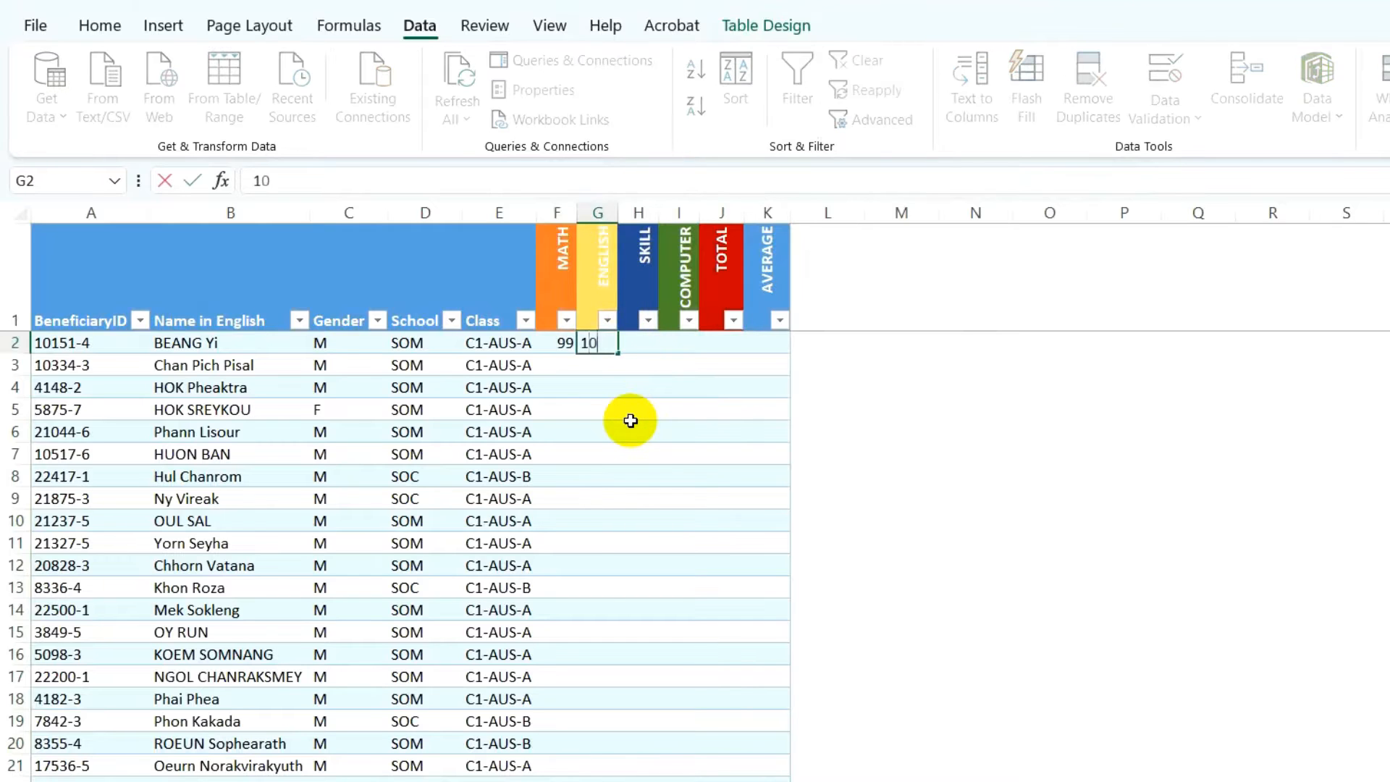
# Try to enter 101 as the SKILL score in H2 to test the validation, and cancel the entry.
pyautogui.click(637, 345)
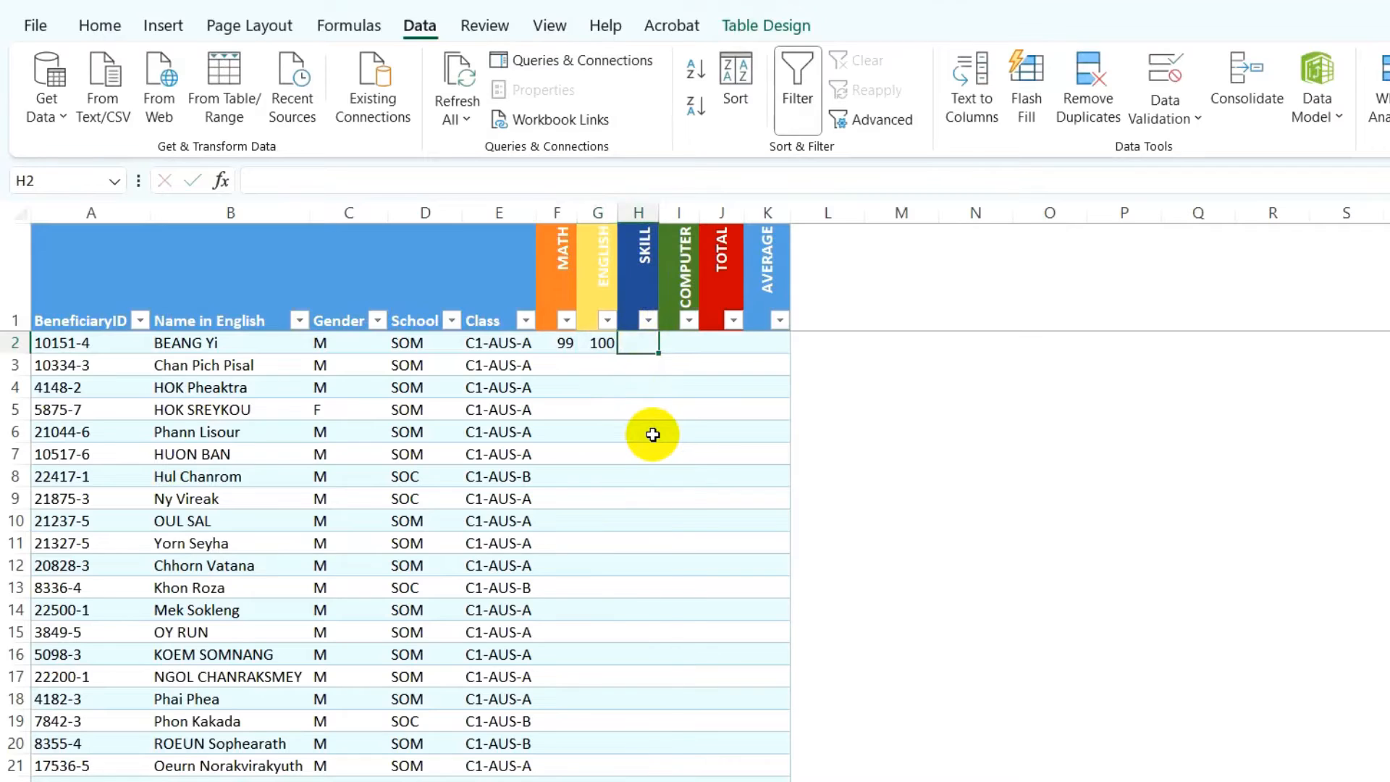
pyautogui.write('101')
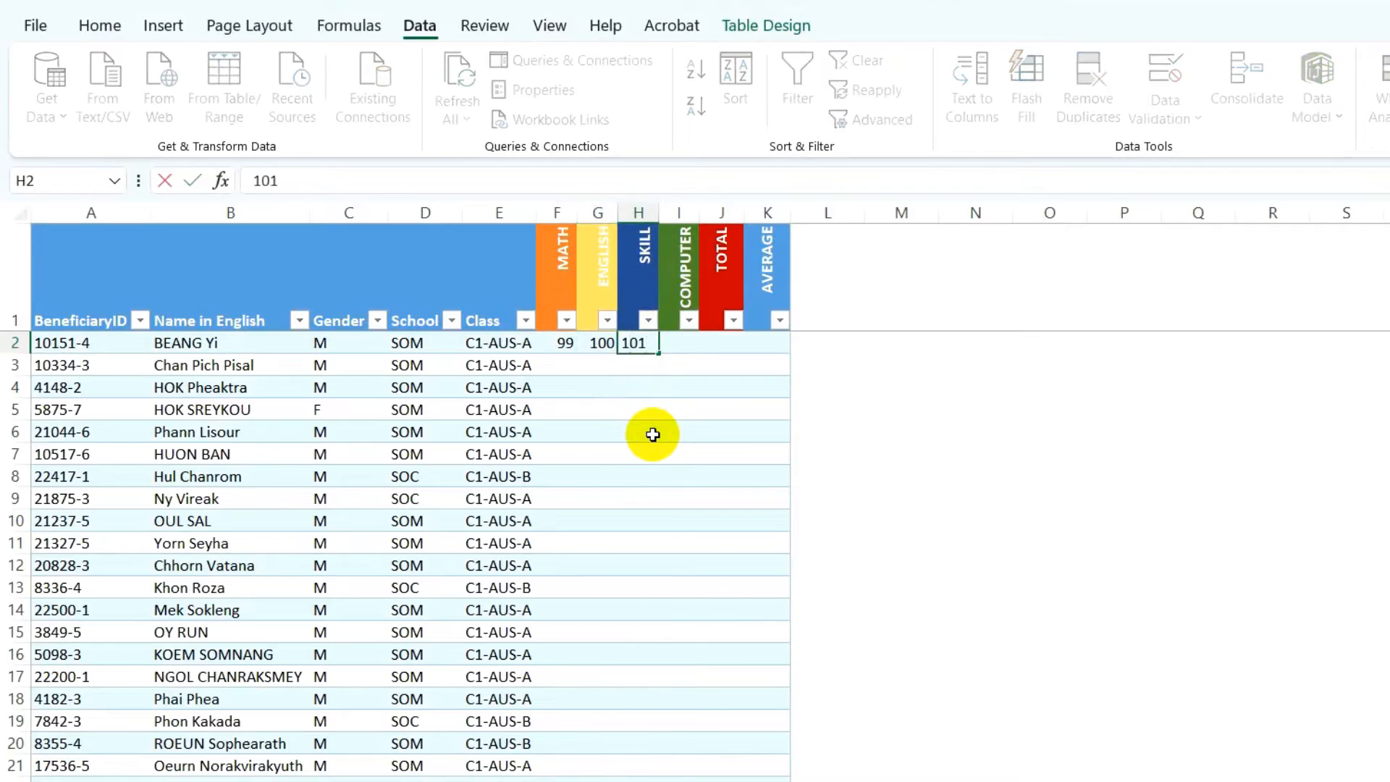
pyautogui.click(697, 381)
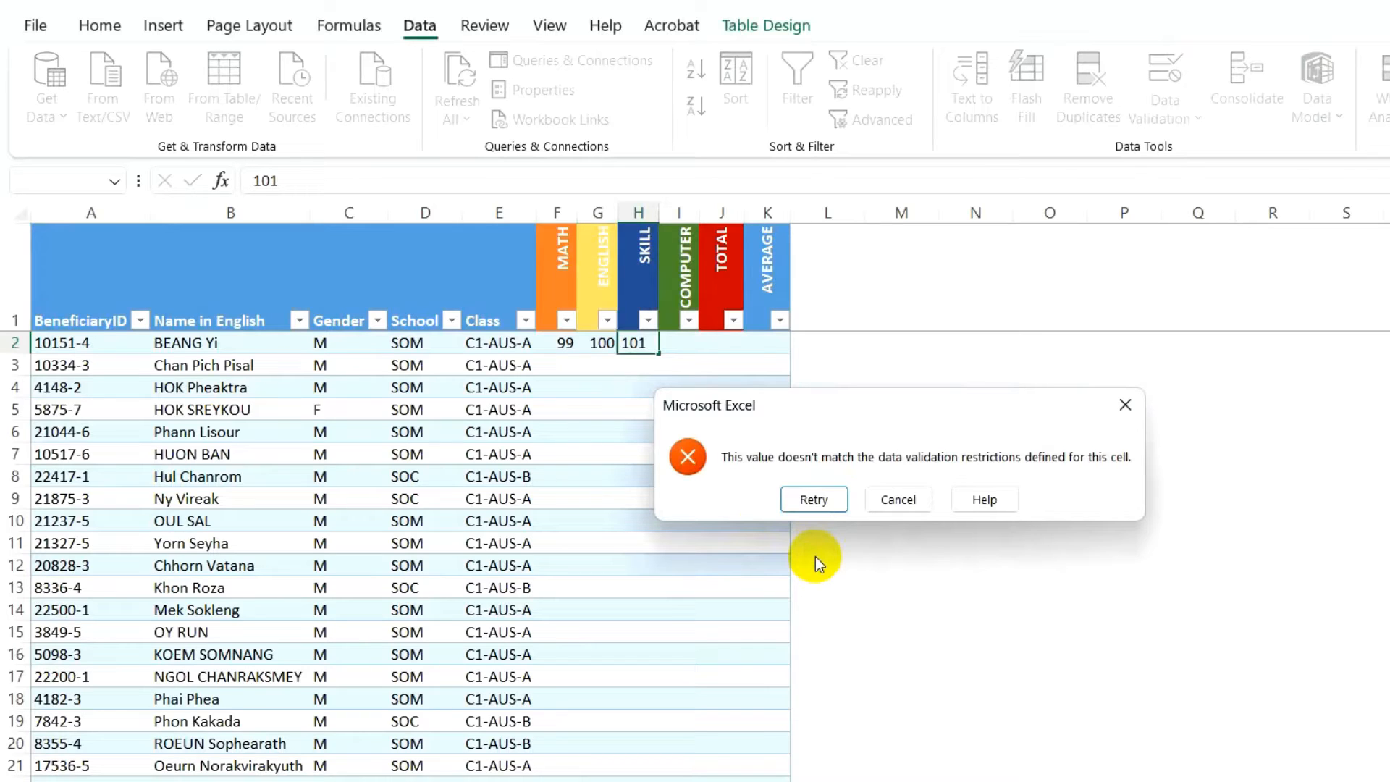
pyautogui.click(898, 499)
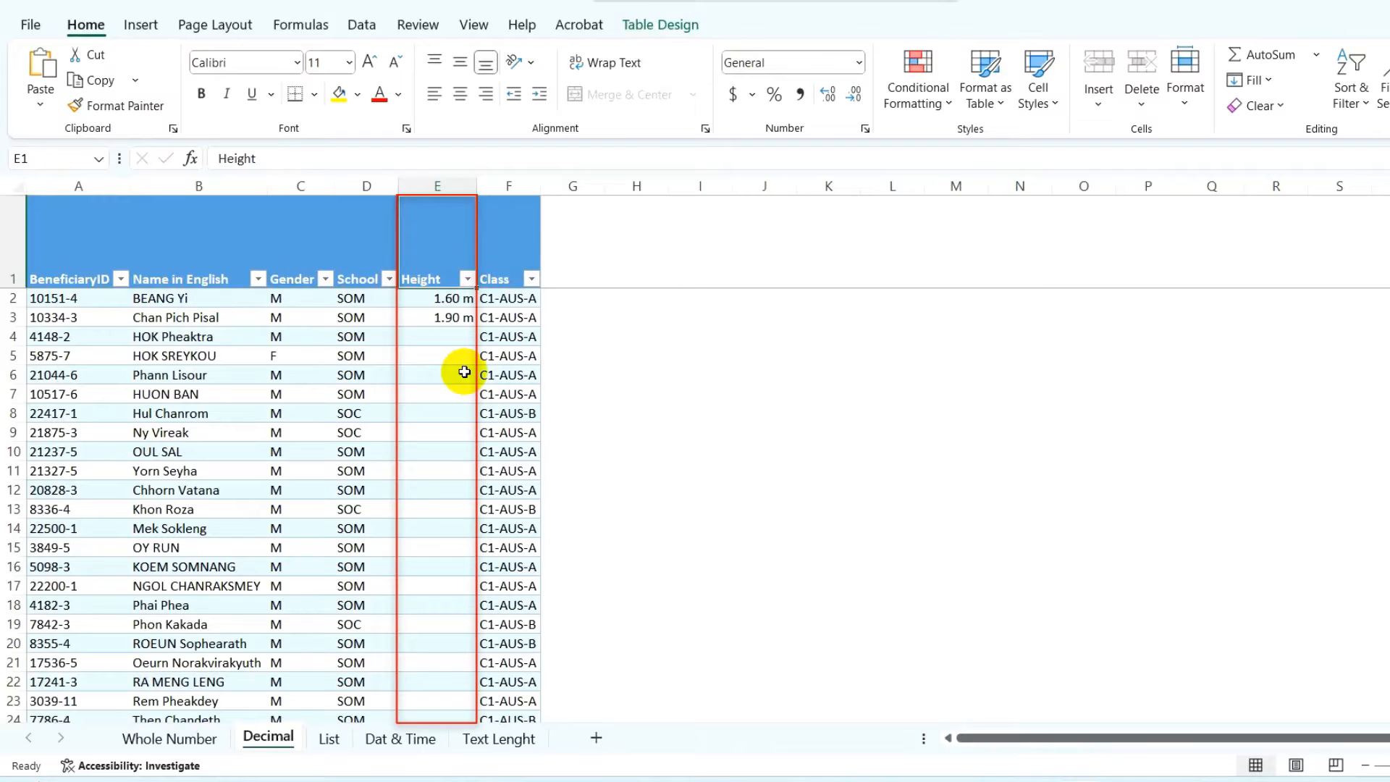
# Clear the existing Height values in E2:E9 of the Decimal sheet.
pyautogui.click(433, 181)
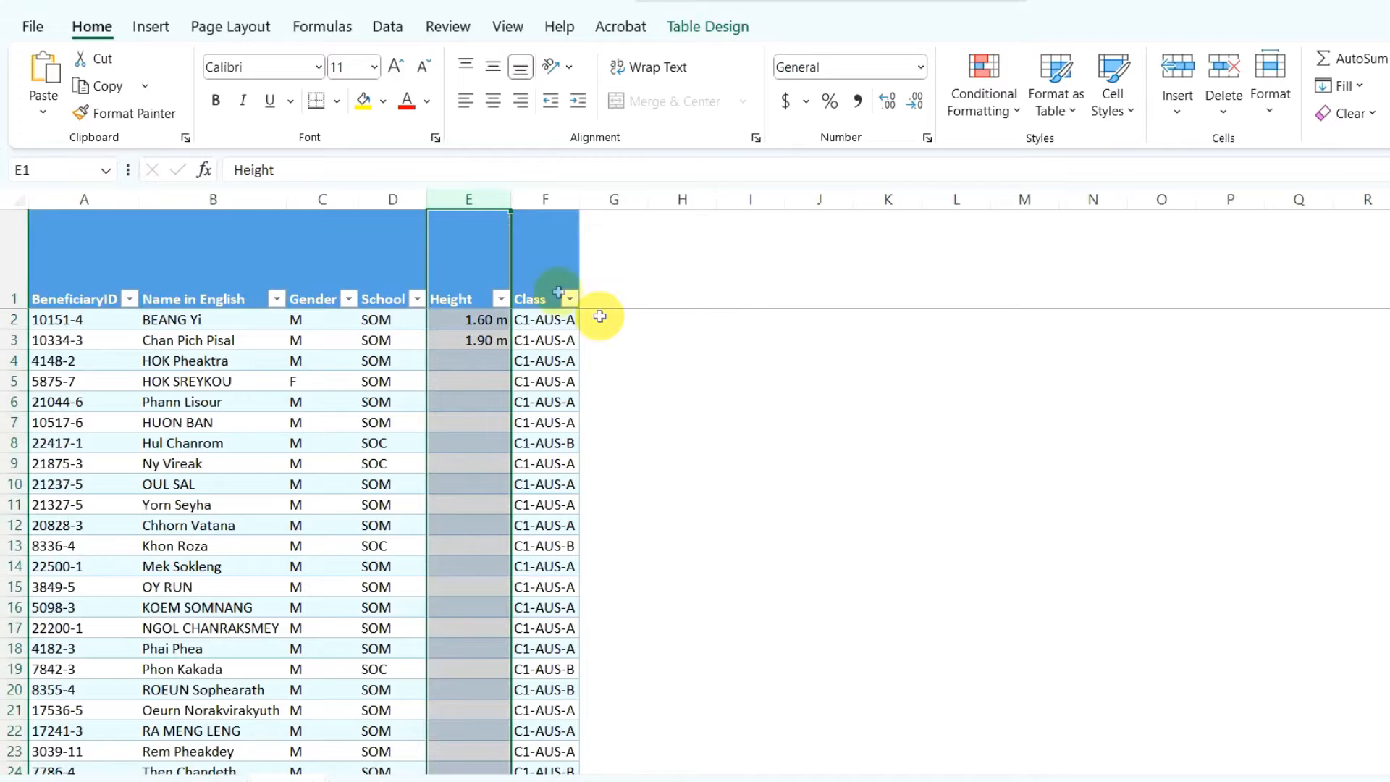
pyautogui.moveTo(471, 319); pyautogui.dragTo(485, 460)
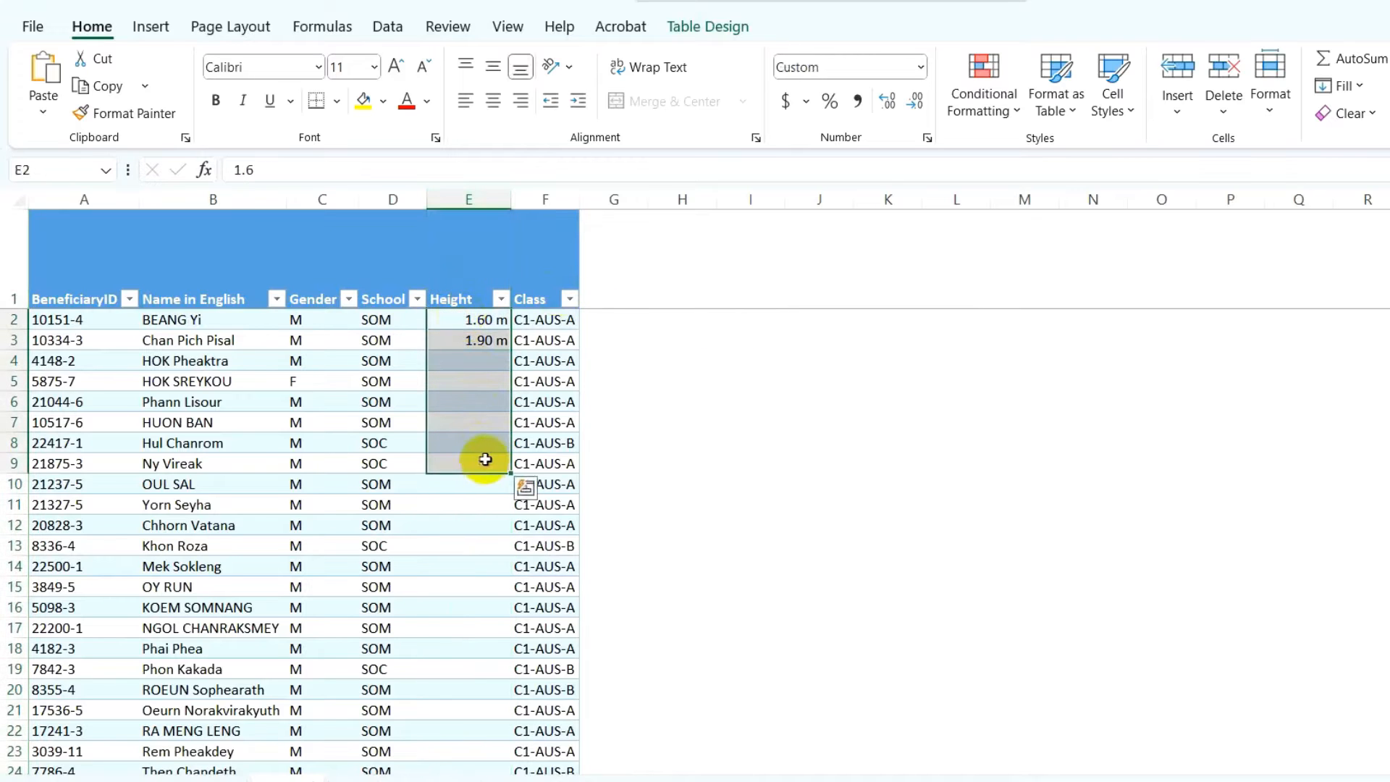
pyautogui.press('Delete')
# Restrict the Height cells E2:E27 to decimal values between 1.60 and 2.10 with data validation.
pyautogui.moveTo(488, 319); pyautogui.dragTo(456, 735)
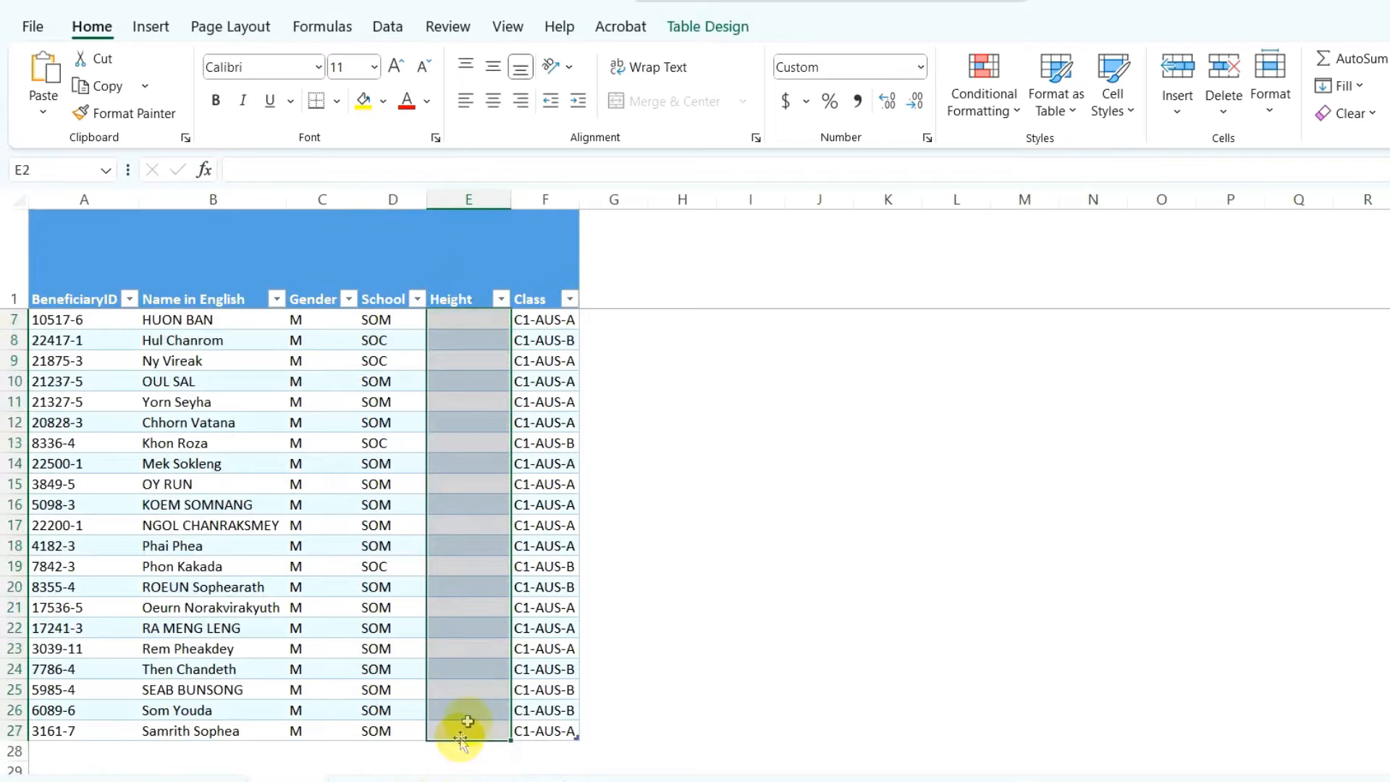
pyautogui.scroll(1, 477, 483)
pyautogui.scroll(1, 477, 484)
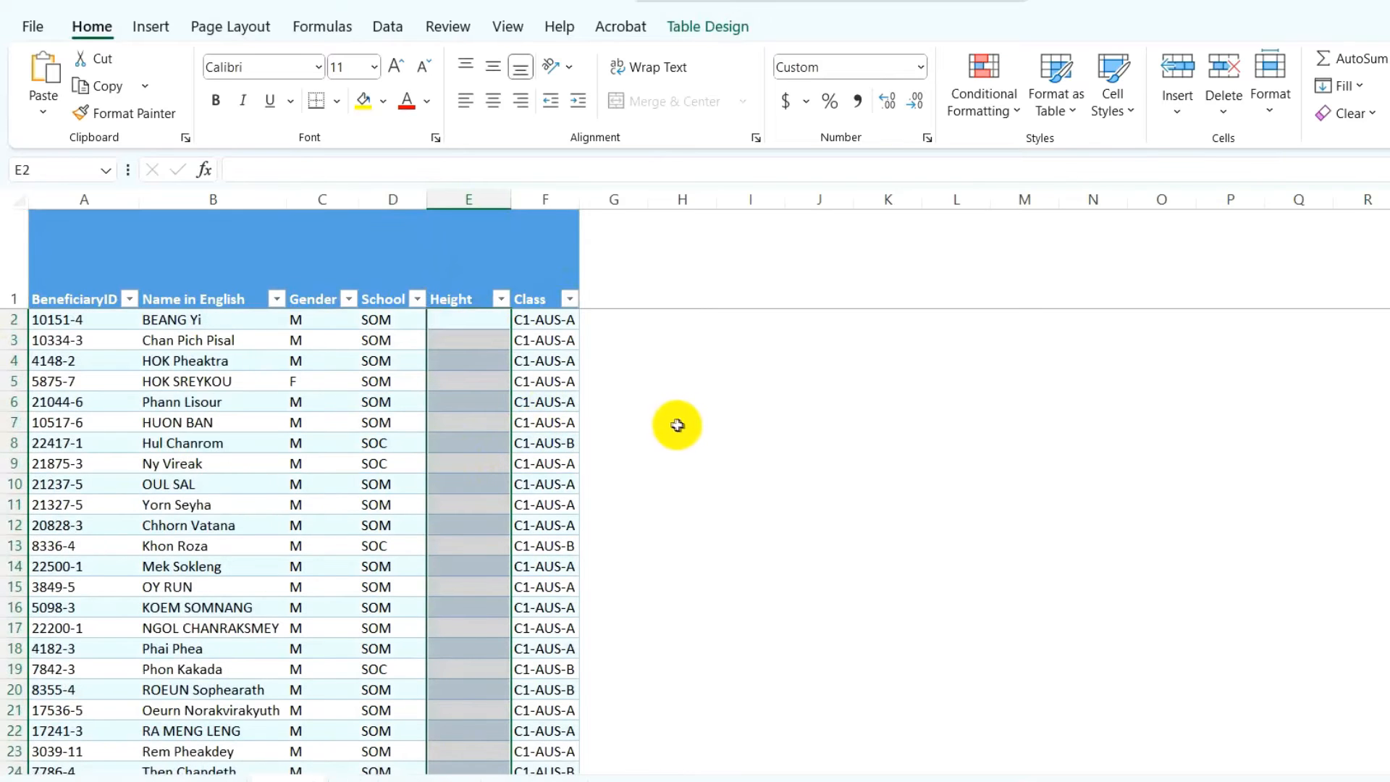
pyautogui.click(397, 28)
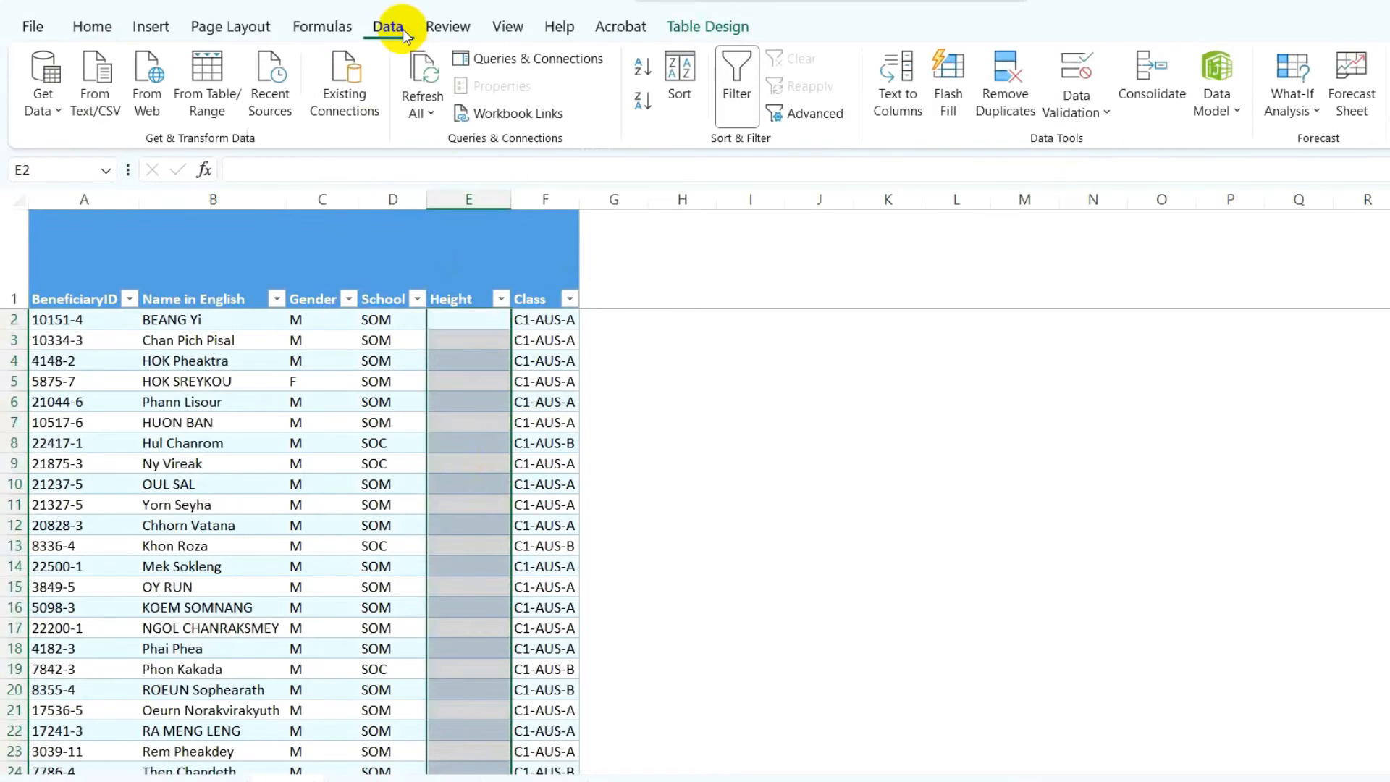
pyautogui.click(1085, 69)
pyautogui.click(731, 184)
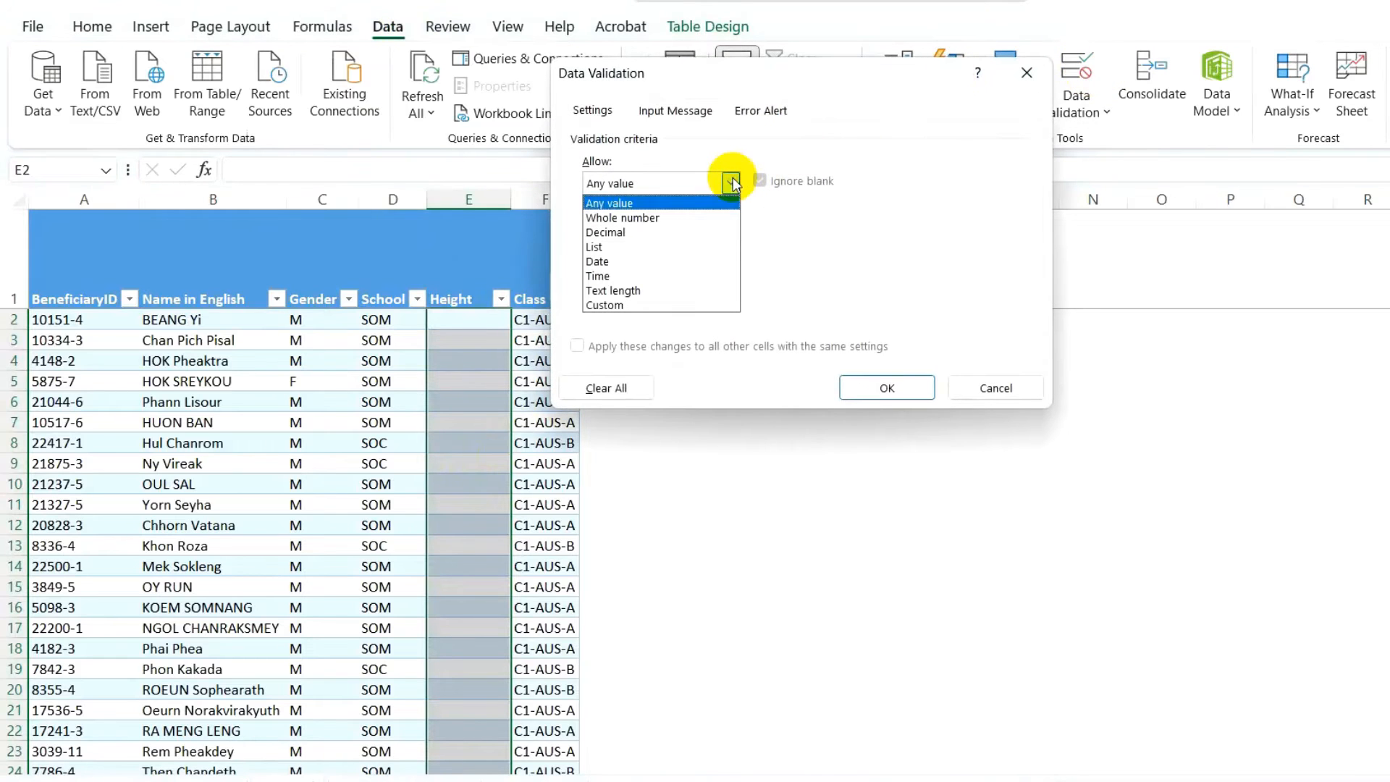
pyautogui.click(649, 232)
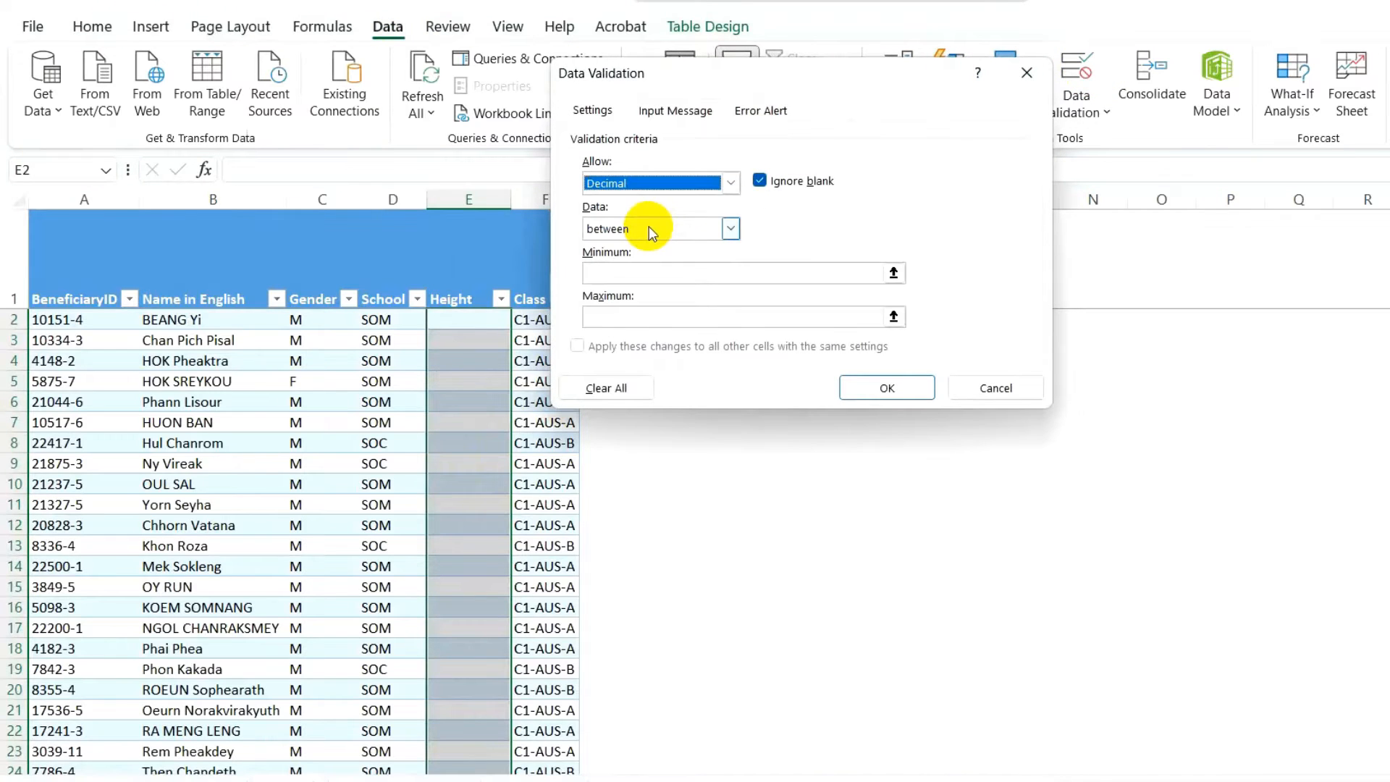
pyautogui.click(670, 275)
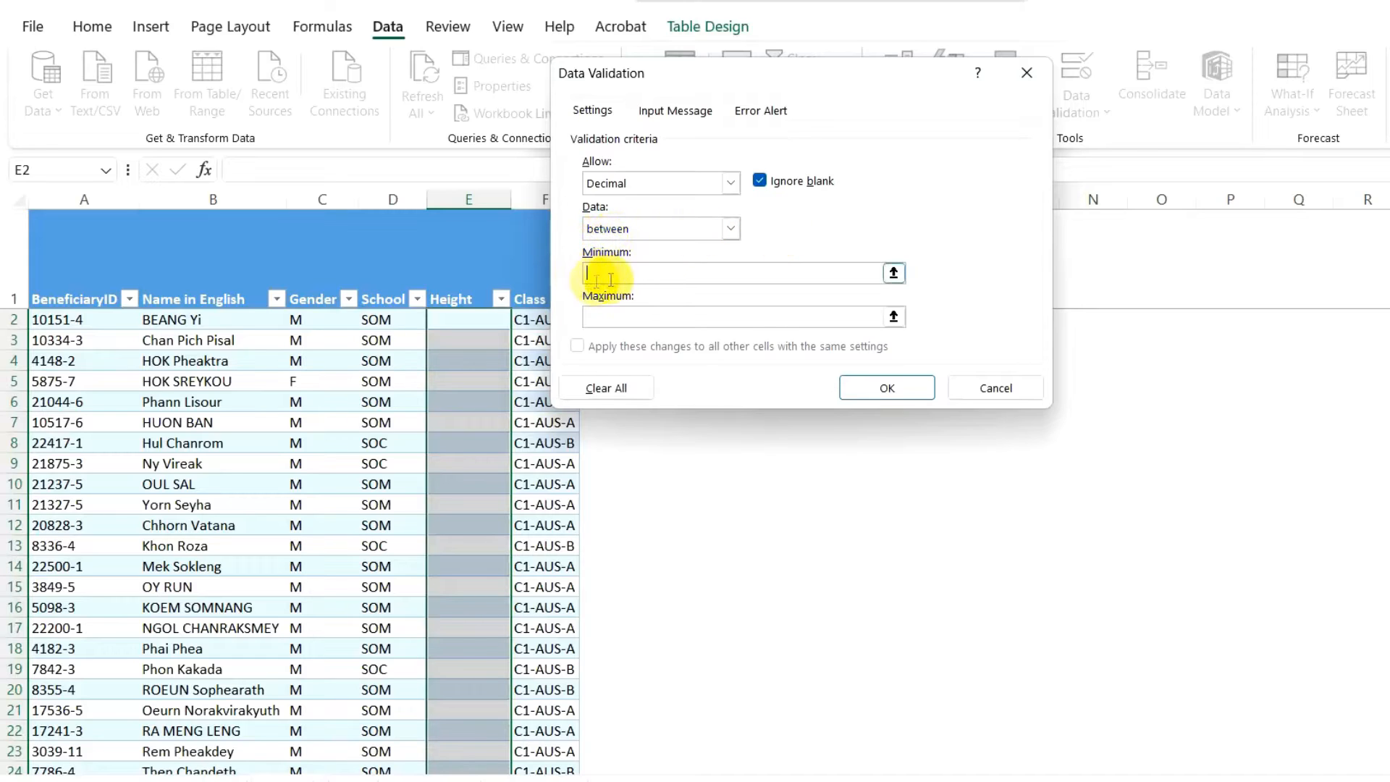
pyautogui.write('1.60')
pyautogui.click(677, 315)
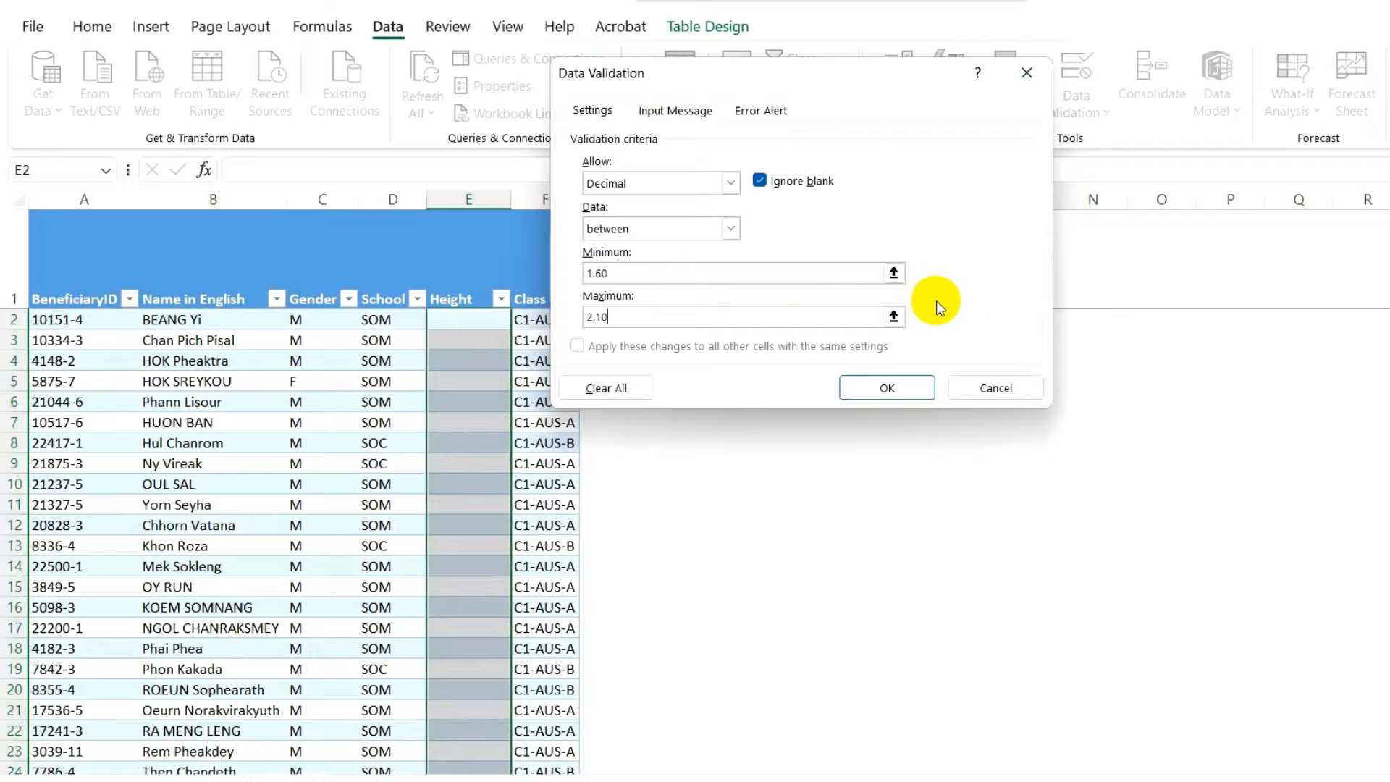
pyautogui.click(913, 390)
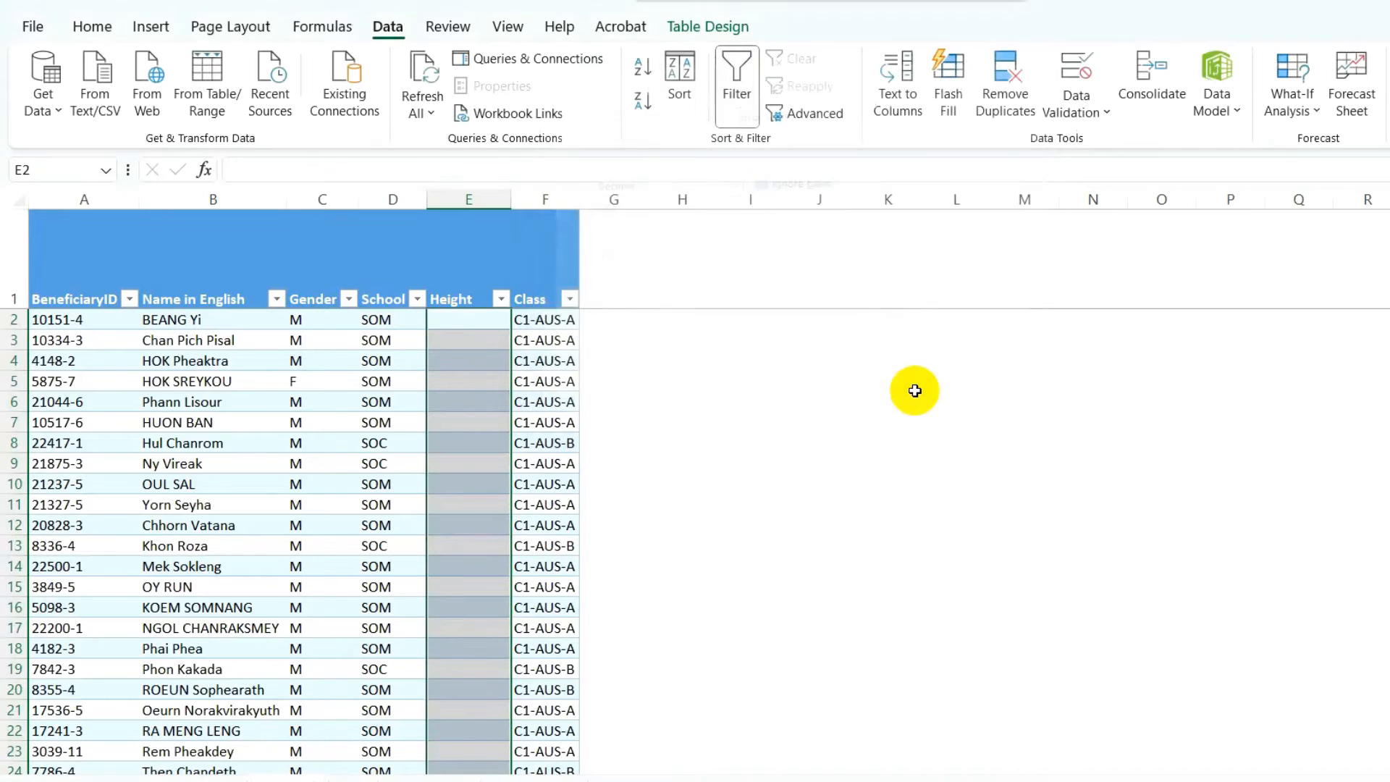
# Enter the heights 1.80, 2 and 2.1 in cells E2, E3 and E4.
pyautogui.click(474, 320)
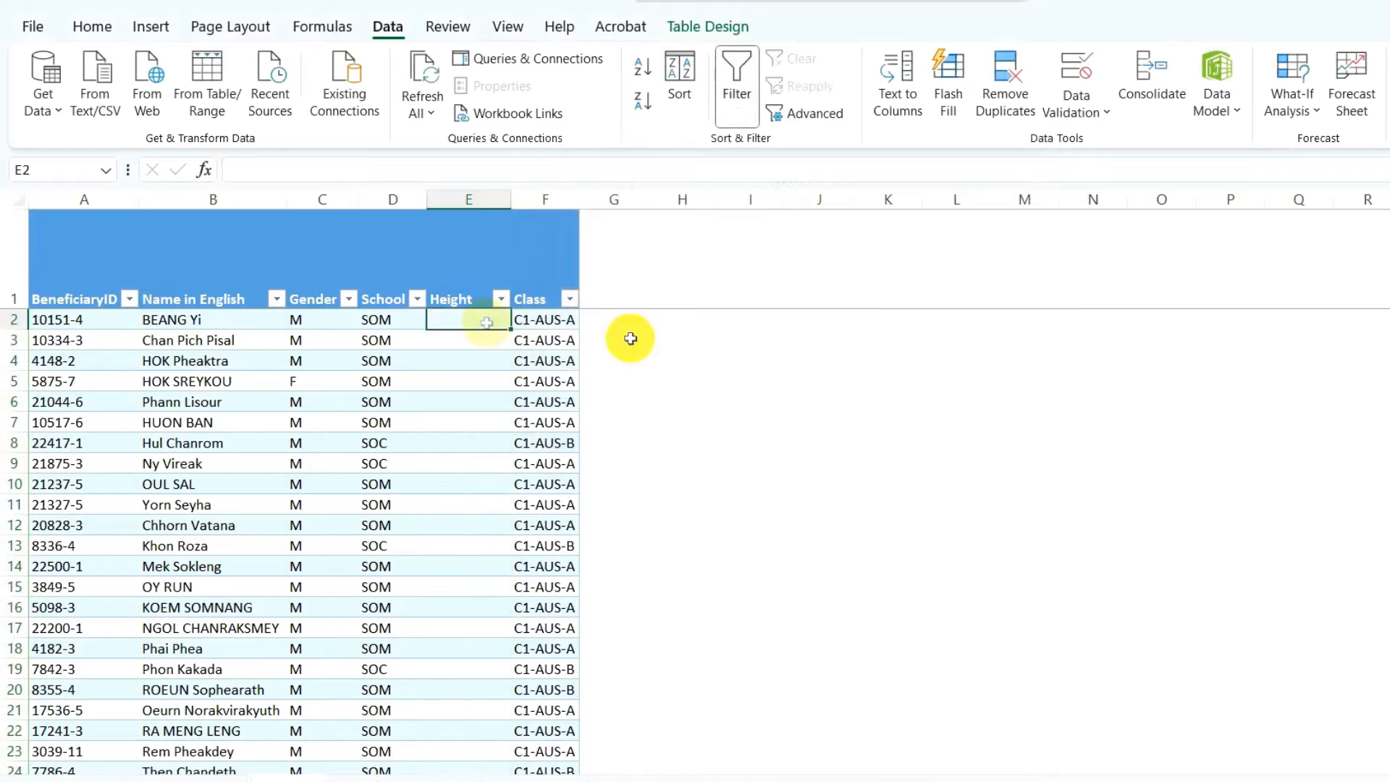
pyautogui.write('1.80')
pyautogui.press('Return')
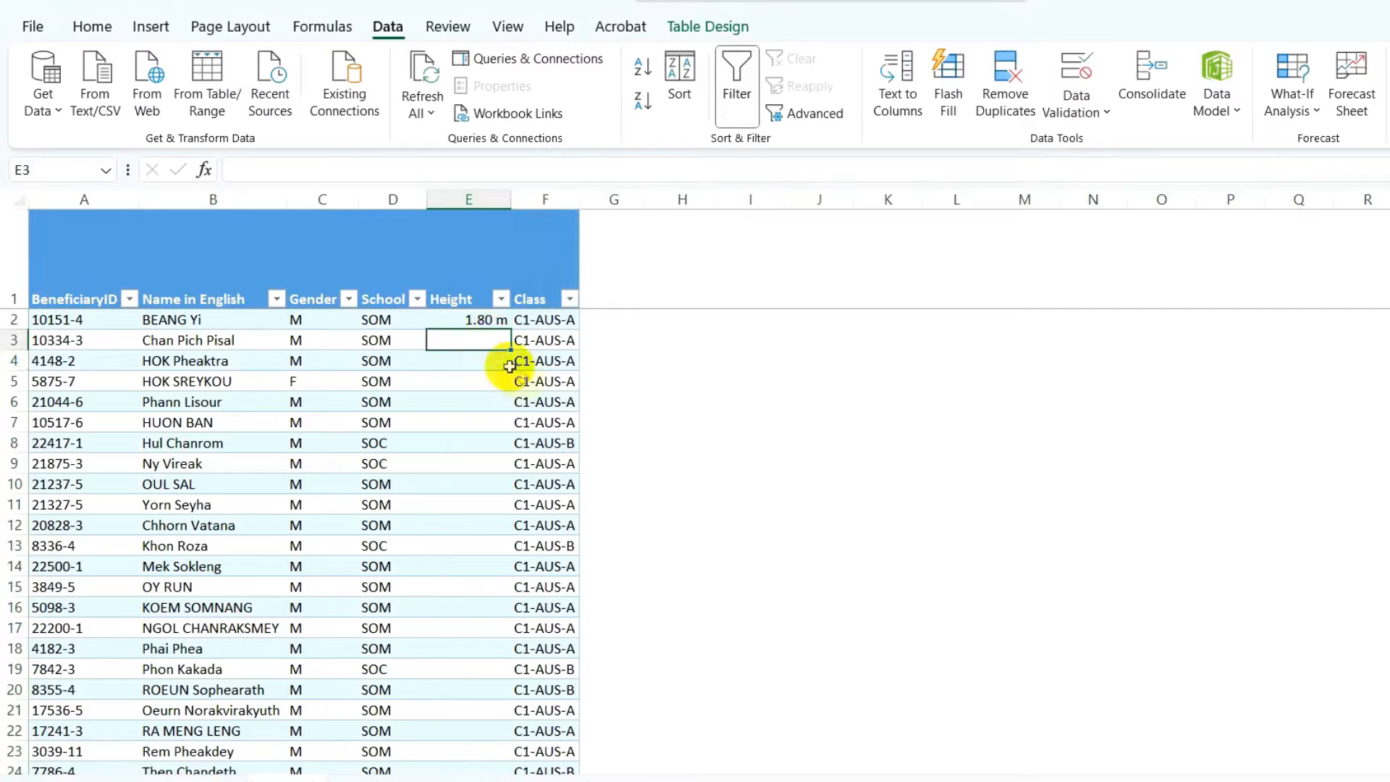
pyautogui.write('2')
pyautogui.press('Return')
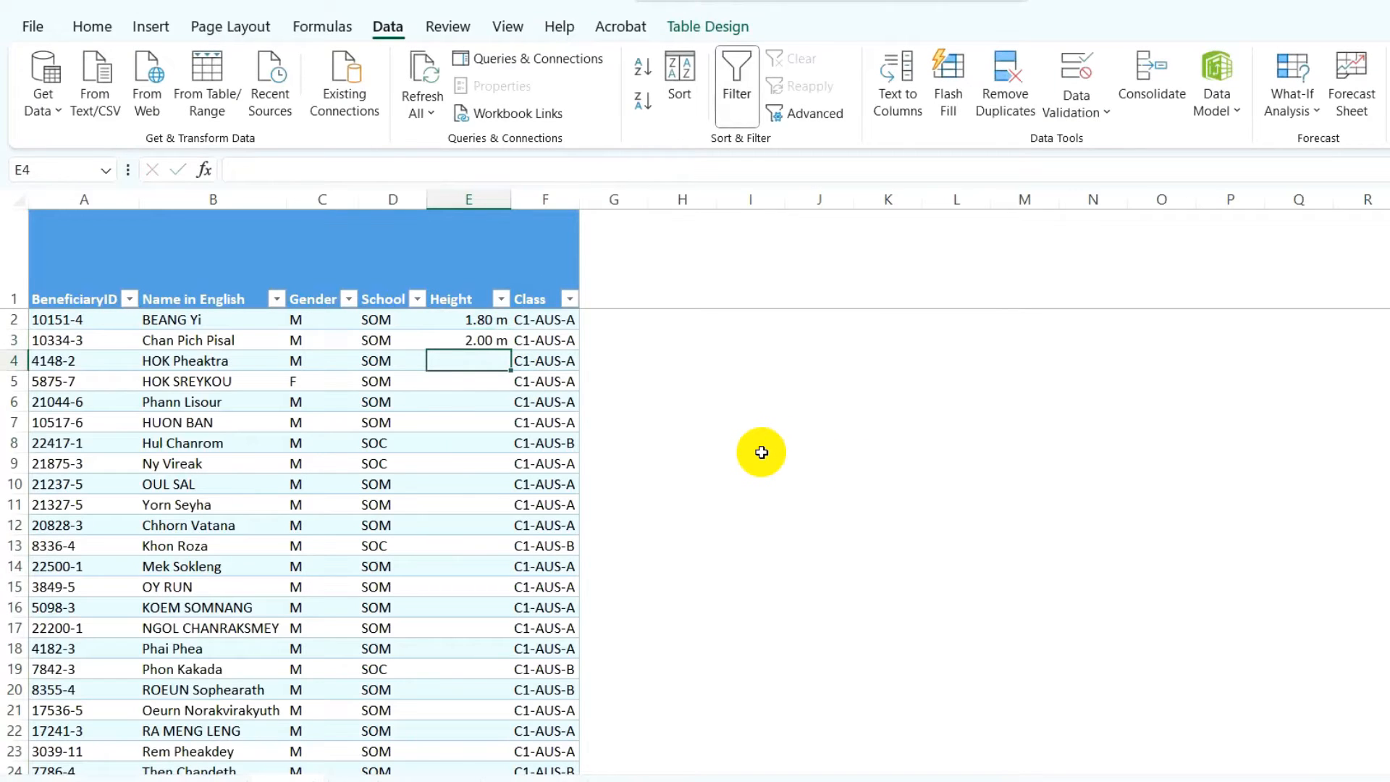
pyautogui.write('2.1')
pyautogui.press('Return')
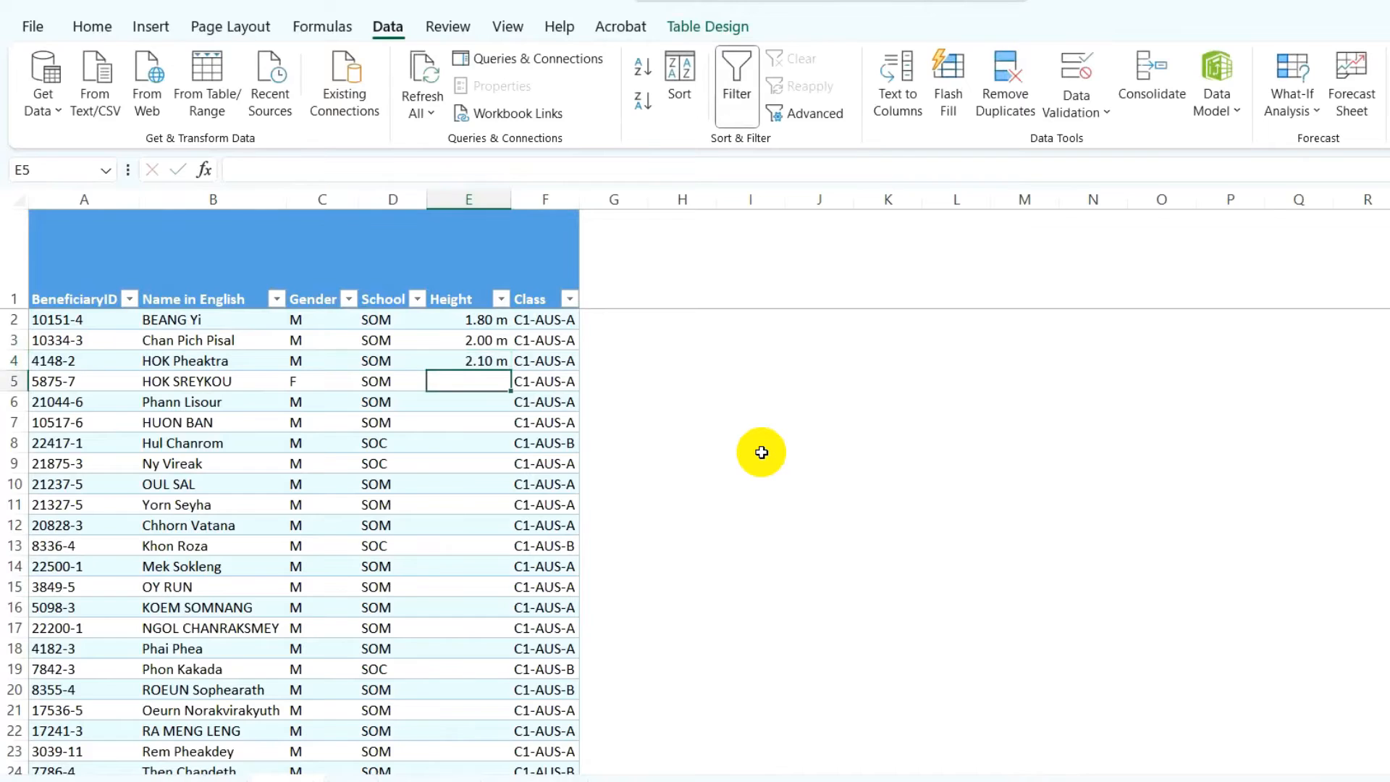
# Try the out-of-range heights 3 and 1.20 in E5 to test the validation, discarding each entry.
pyautogui.write('3')
pyautogui.click(762, 453)
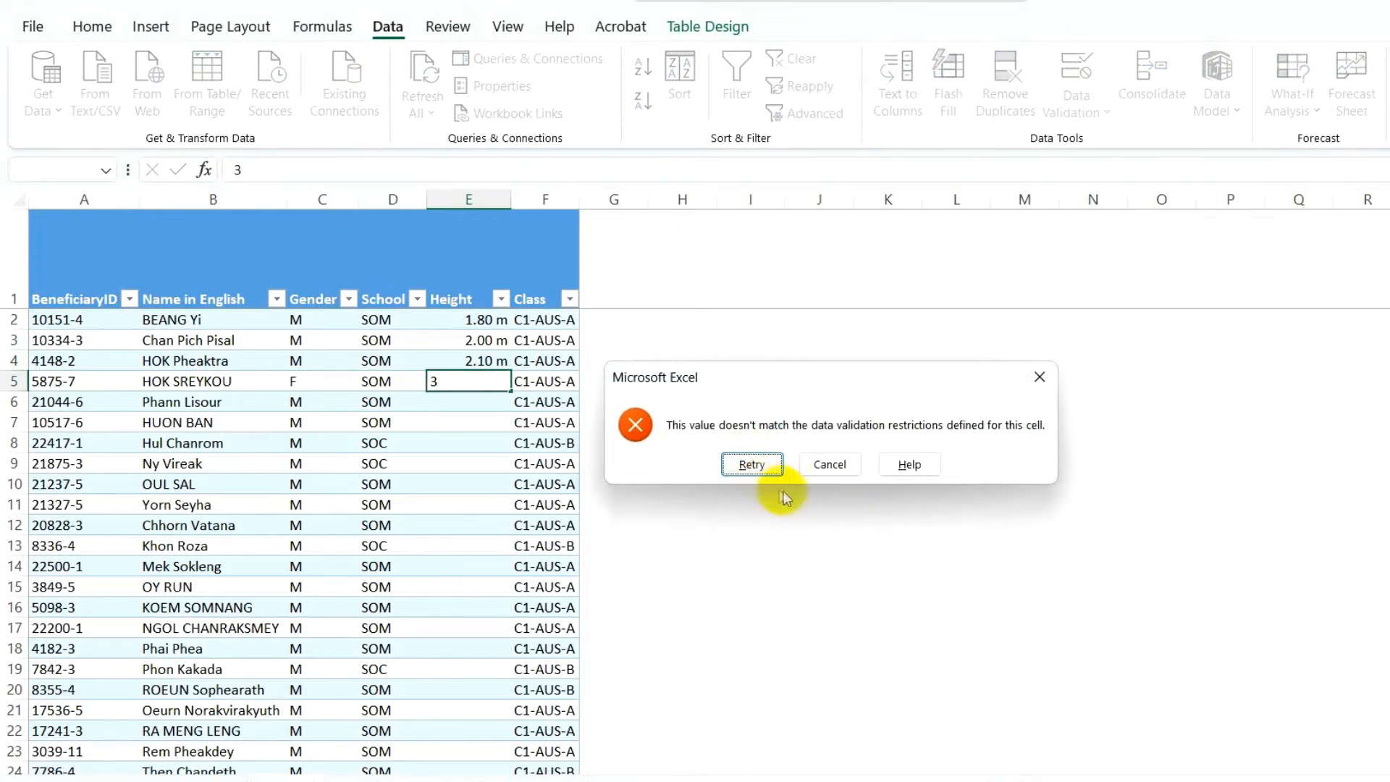
pyautogui.click(1039, 378)
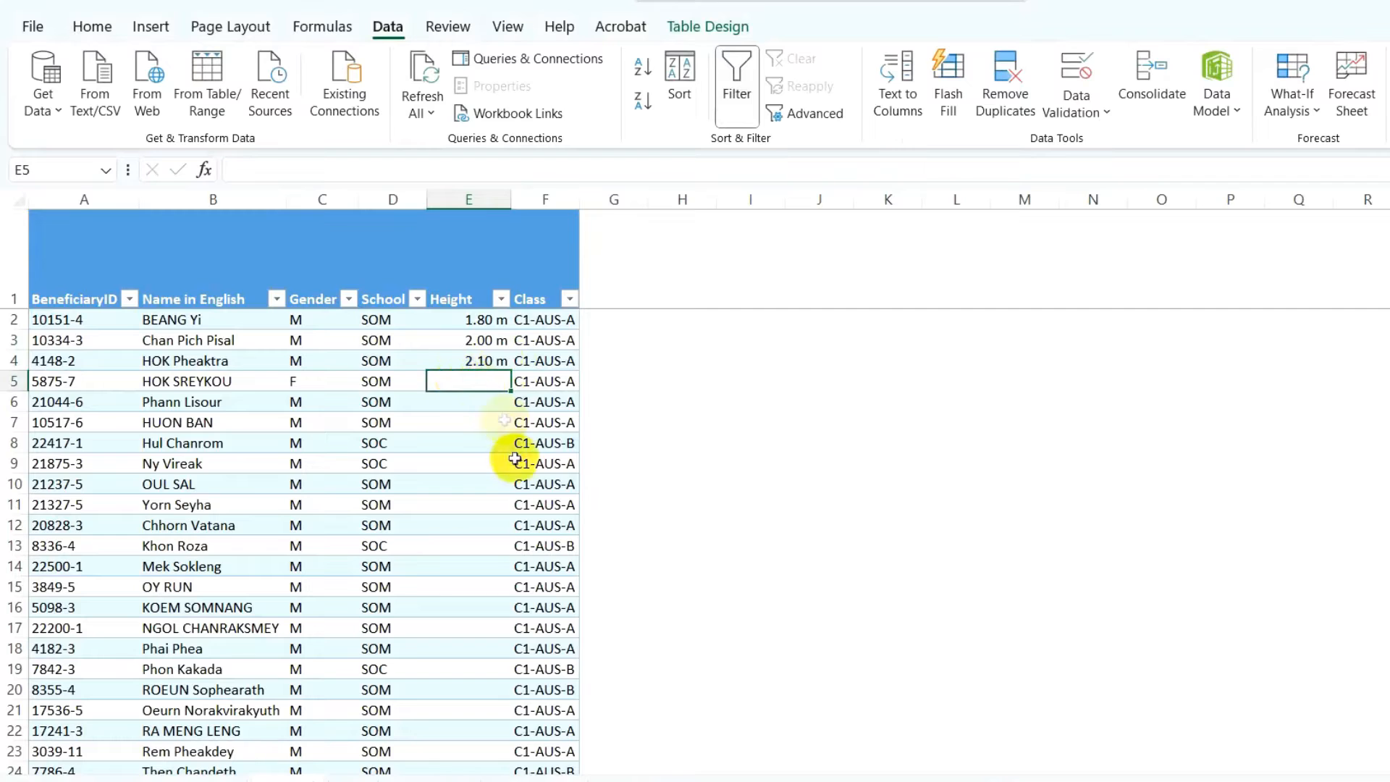
pyautogui.write('1.20')
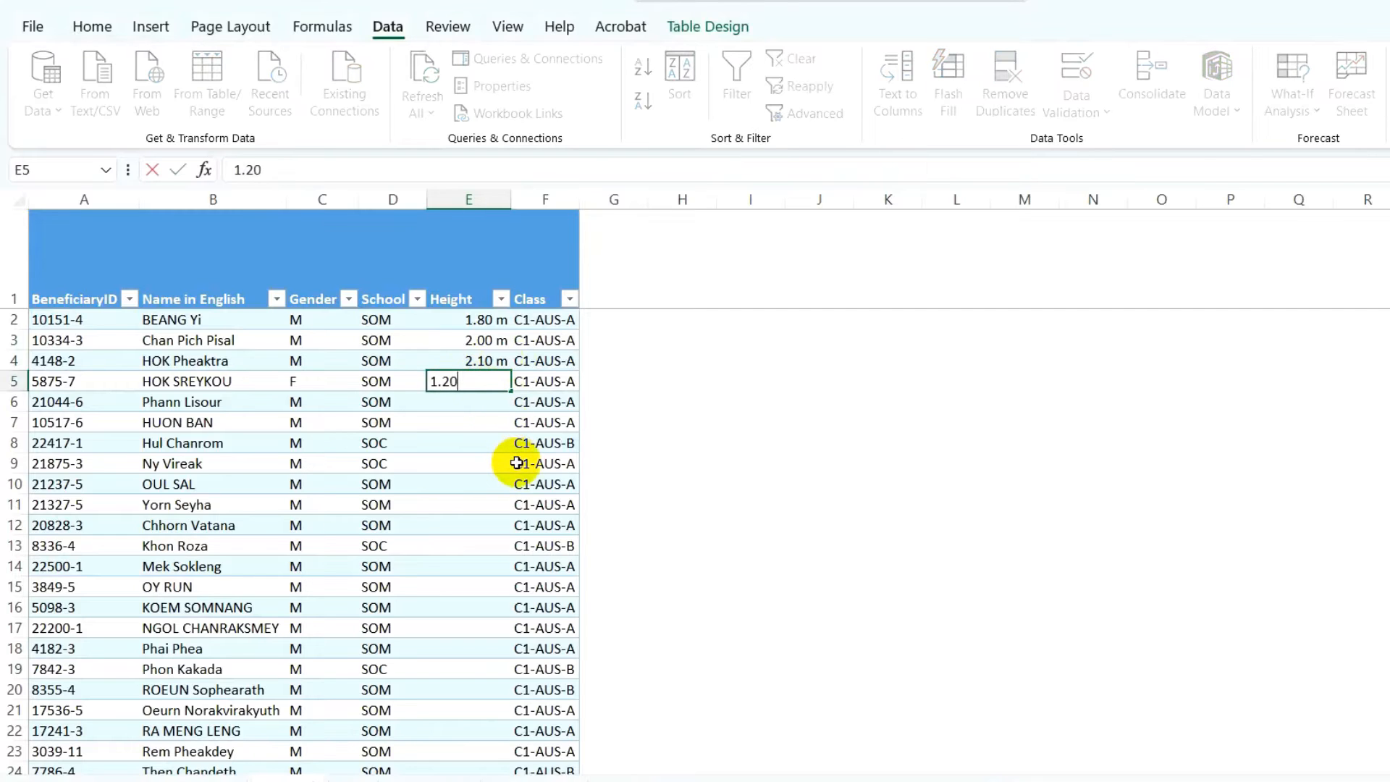
pyautogui.click(688, 420)
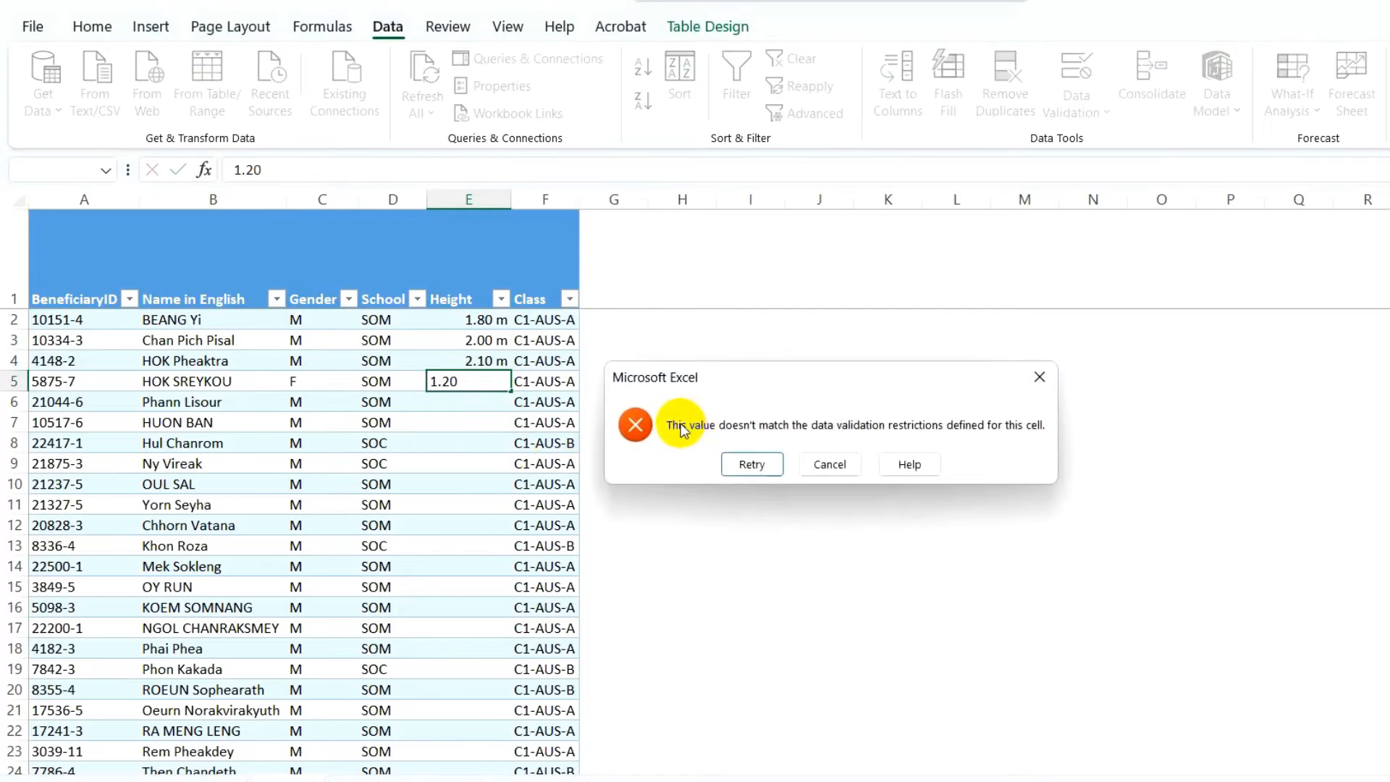
pyautogui.click(1040, 377)
pyautogui.click(663, 397)
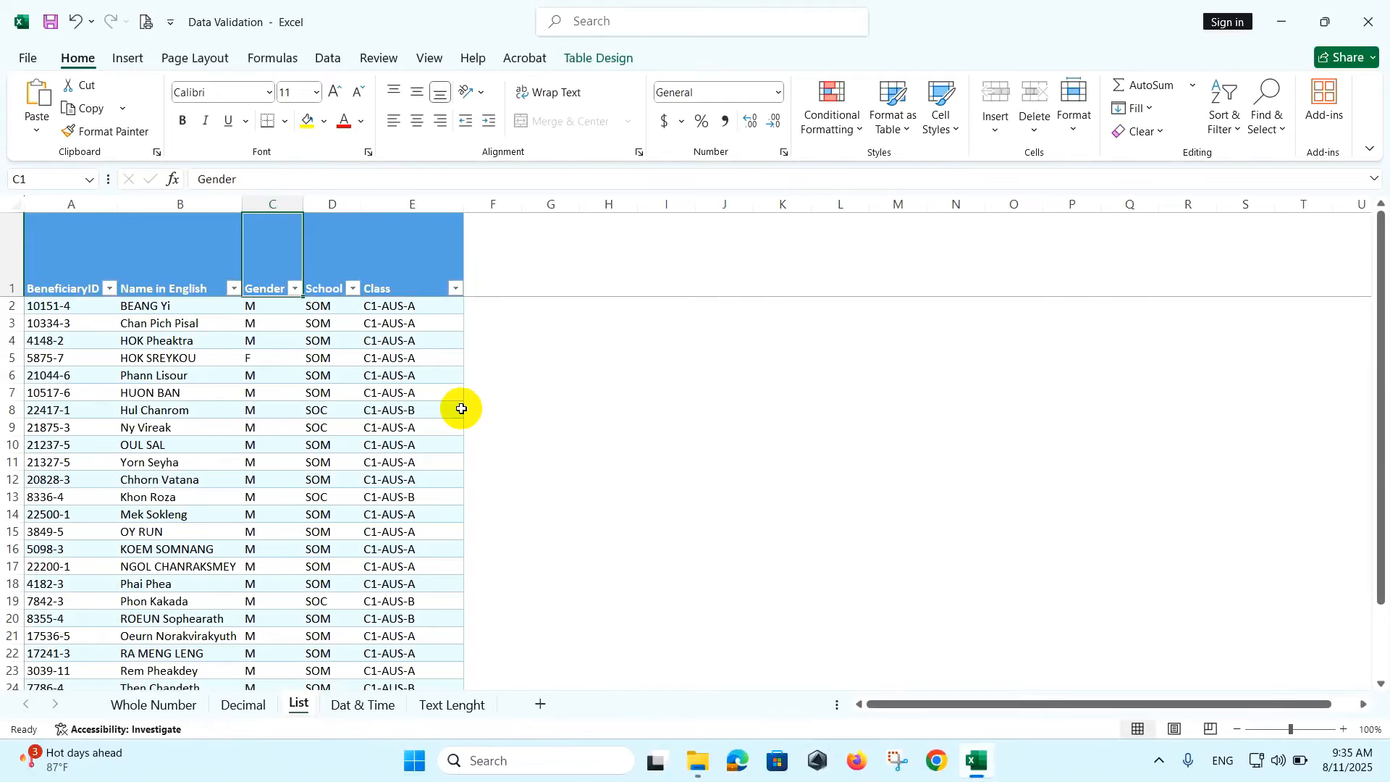
# Try the existing Gender drop-down list on the List sheet by choosing F in C2 and M in C3.
pyautogui.click(293, 306)
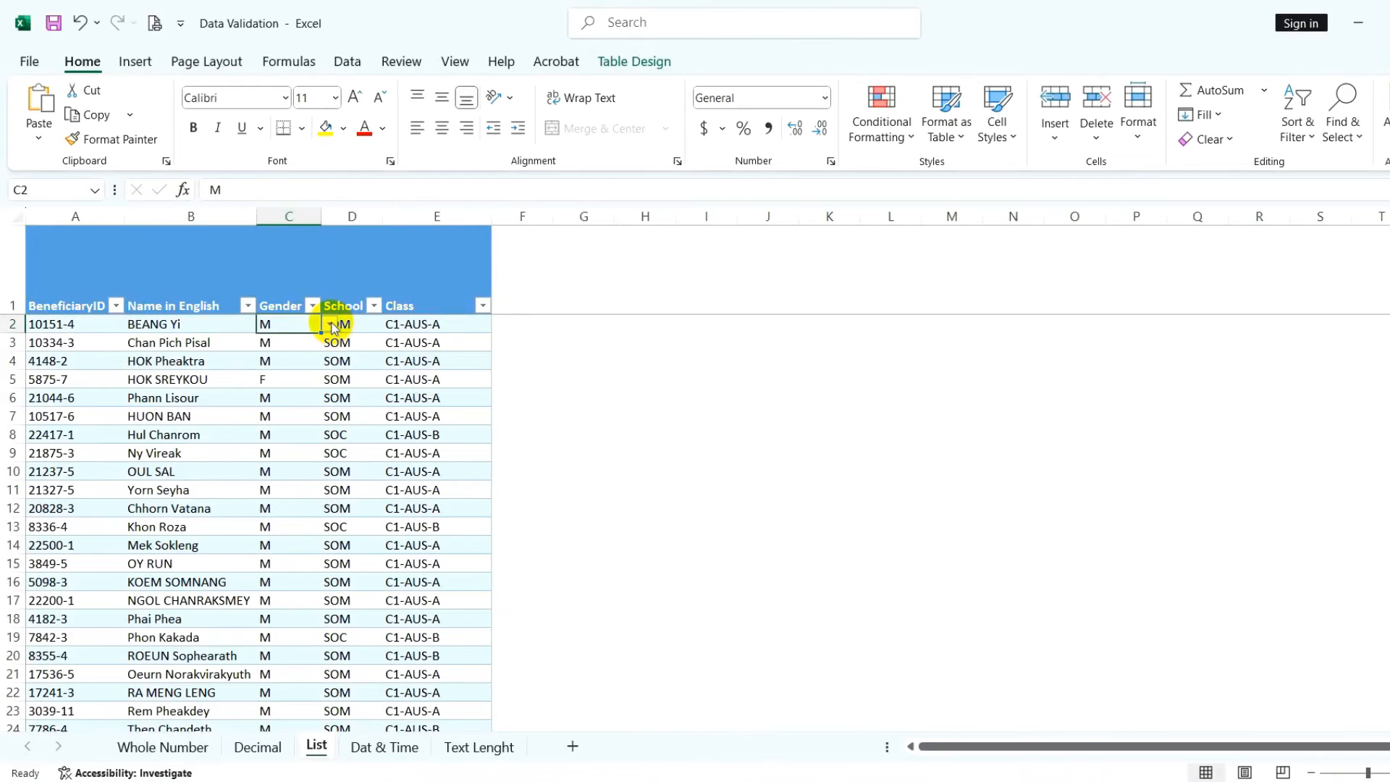
pyautogui.click(330, 326)
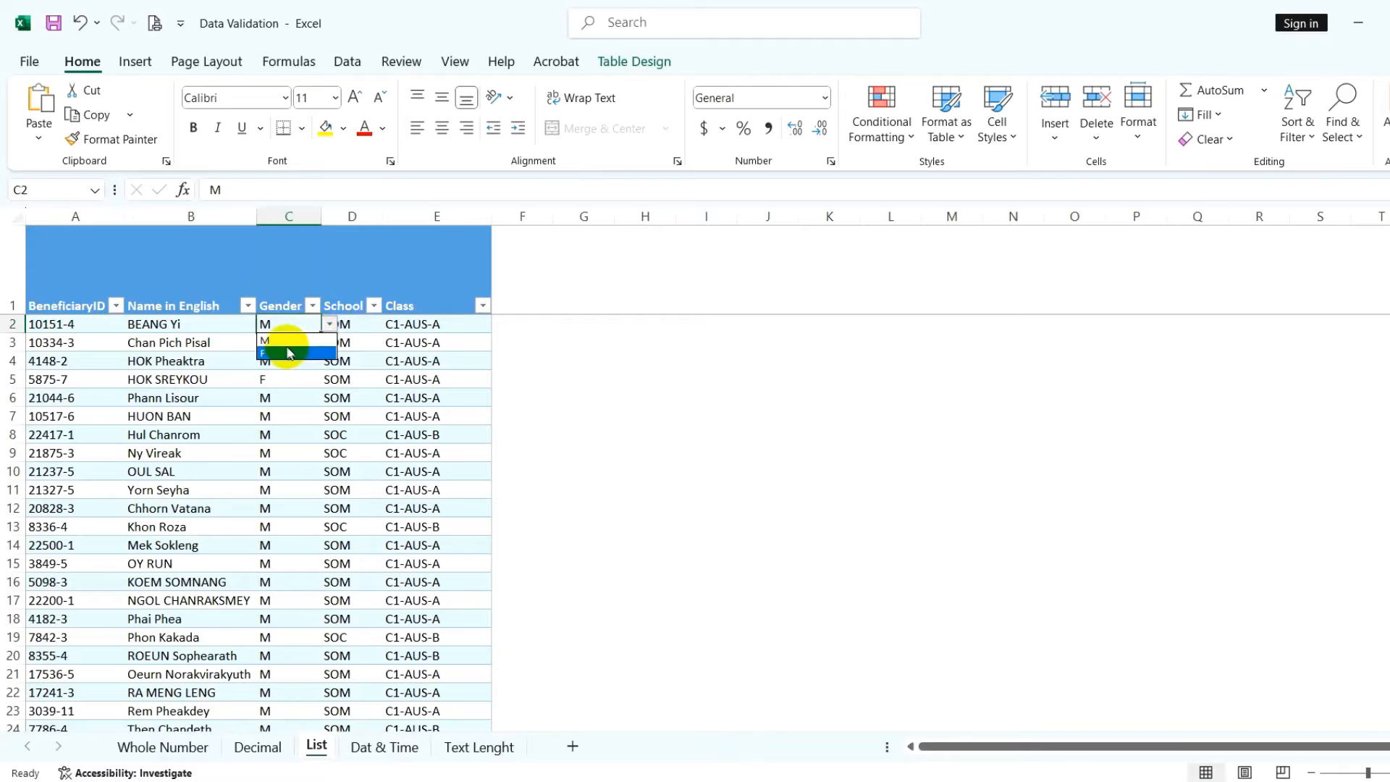
pyautogui.click(288, 352)
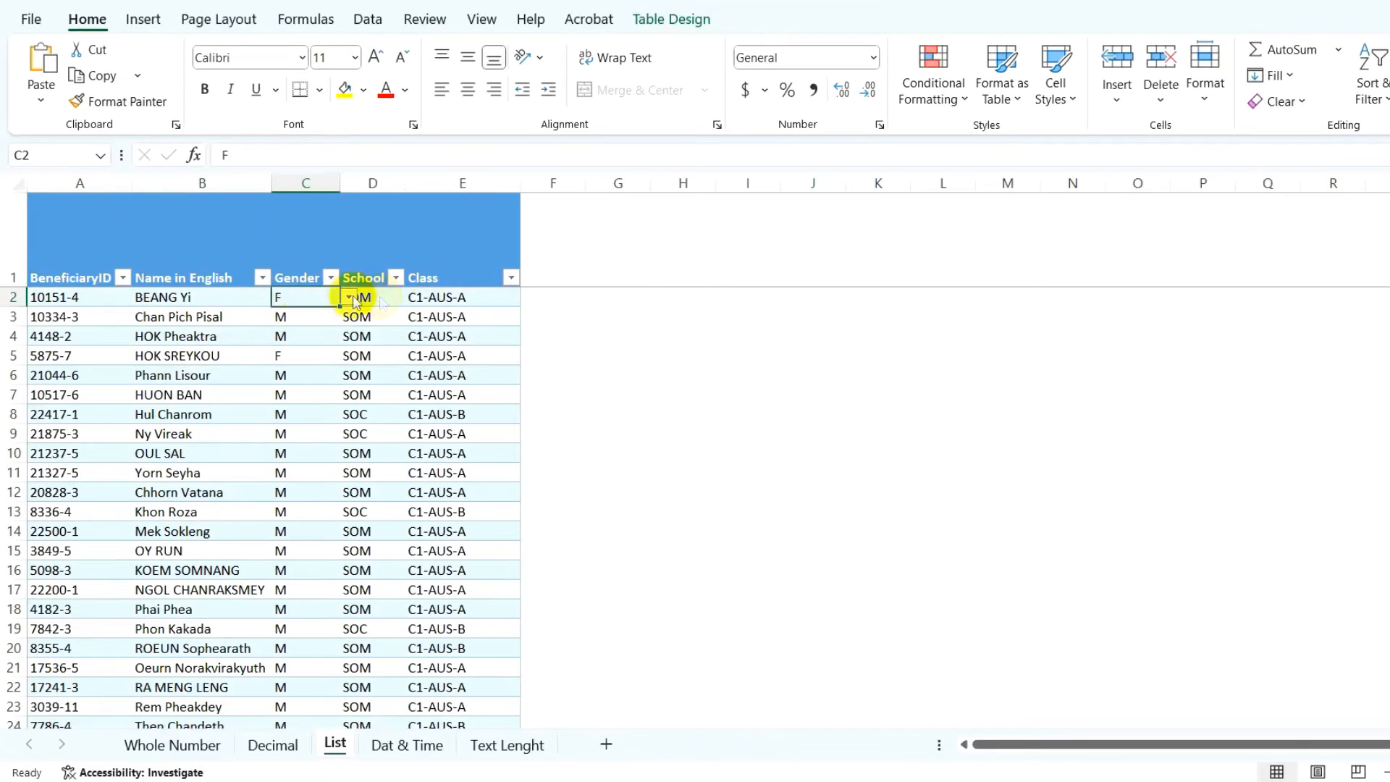
pyautogui.click(317, 311)
pyautogui.click(349, 317)
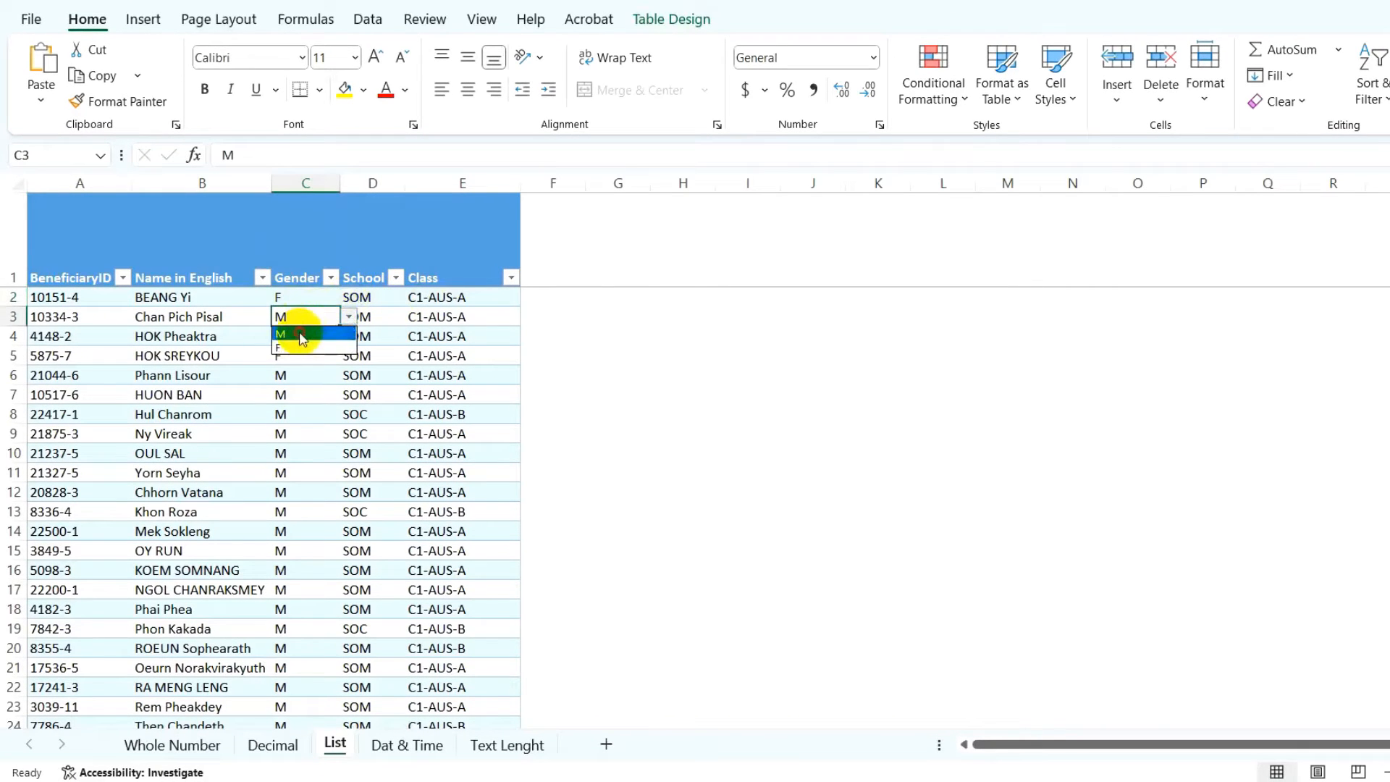
pyautogui.click(300, 335)
pyautogui.click(565, 350)
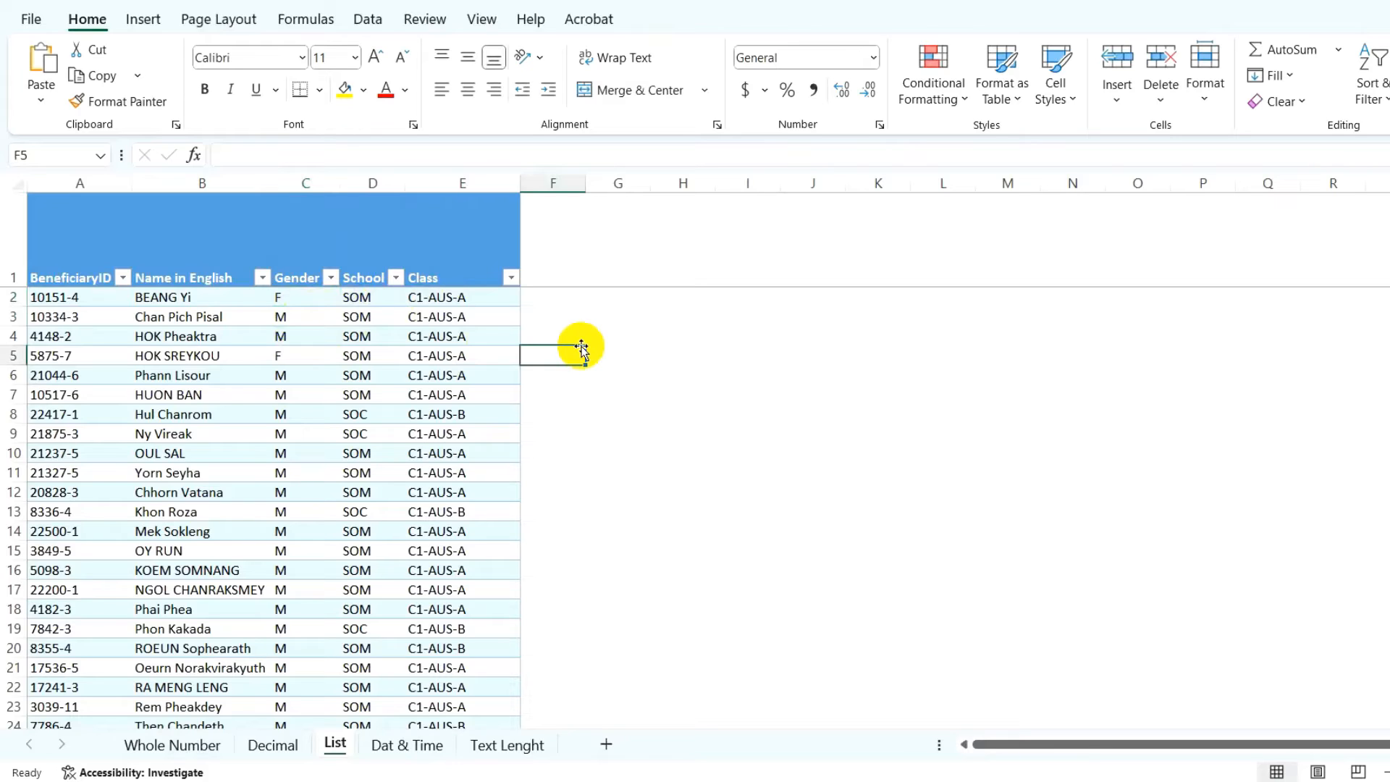
# Clear the existing Gender values in C2:C27 of the List sheet.
pyautogui.click(289, 313)
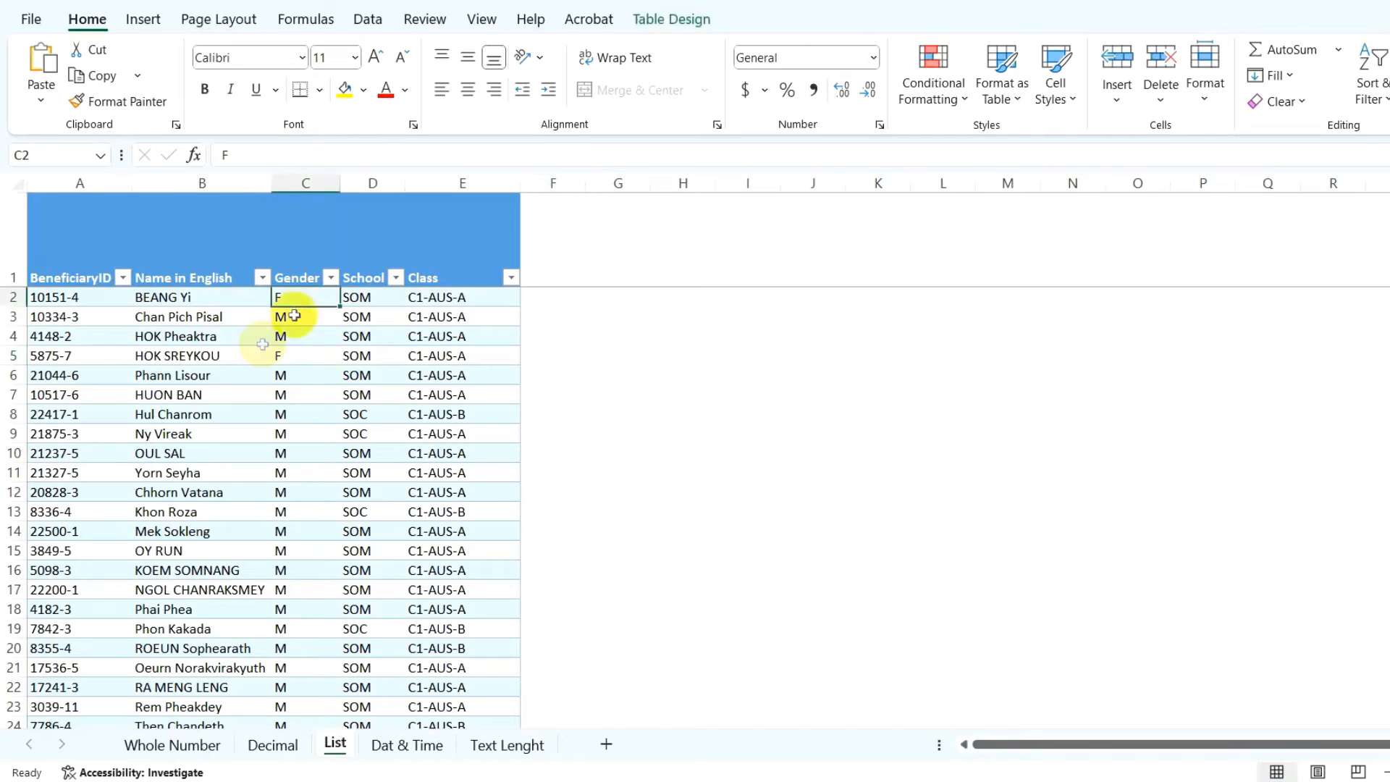
pyautogui.moveTo(293, 297); pyautogui.dragTo(289, 662)
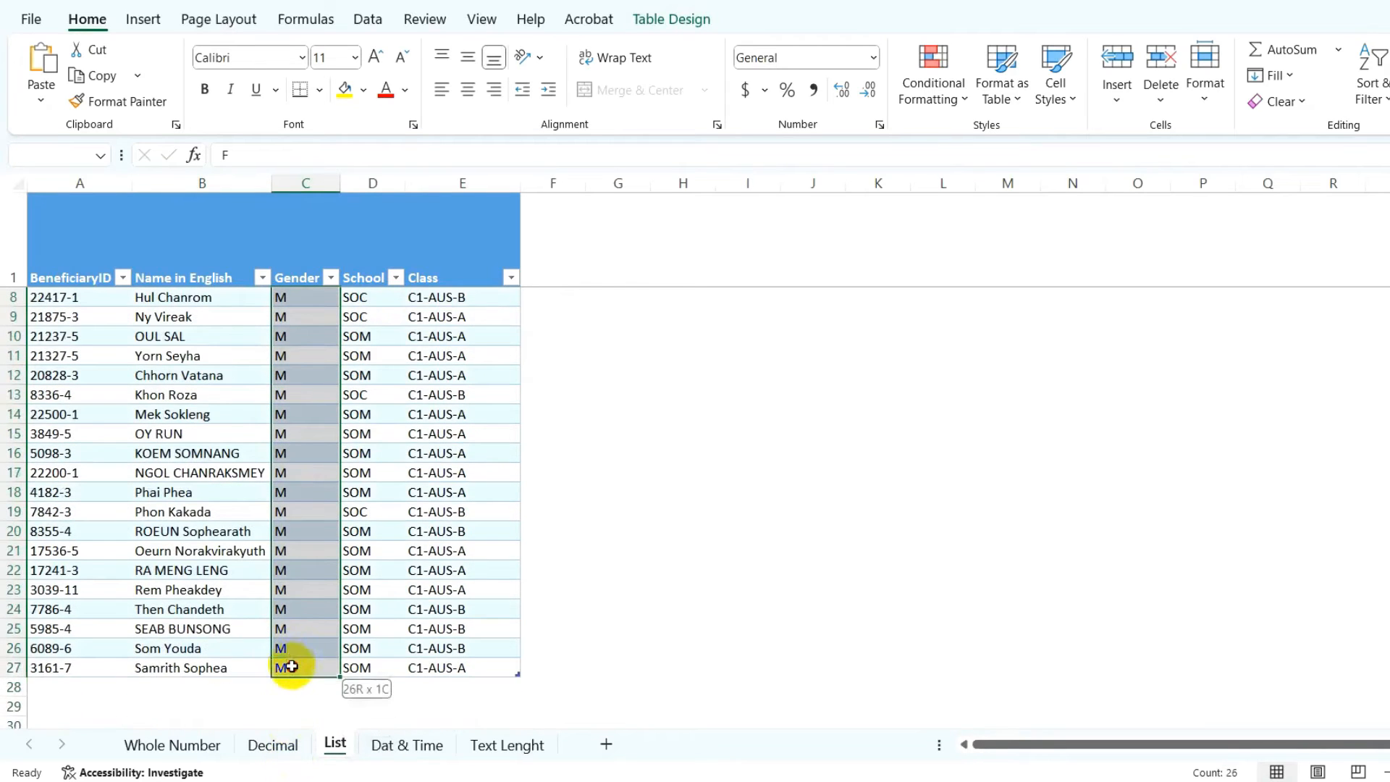
pyautogui.scroll(2, 273, 434)
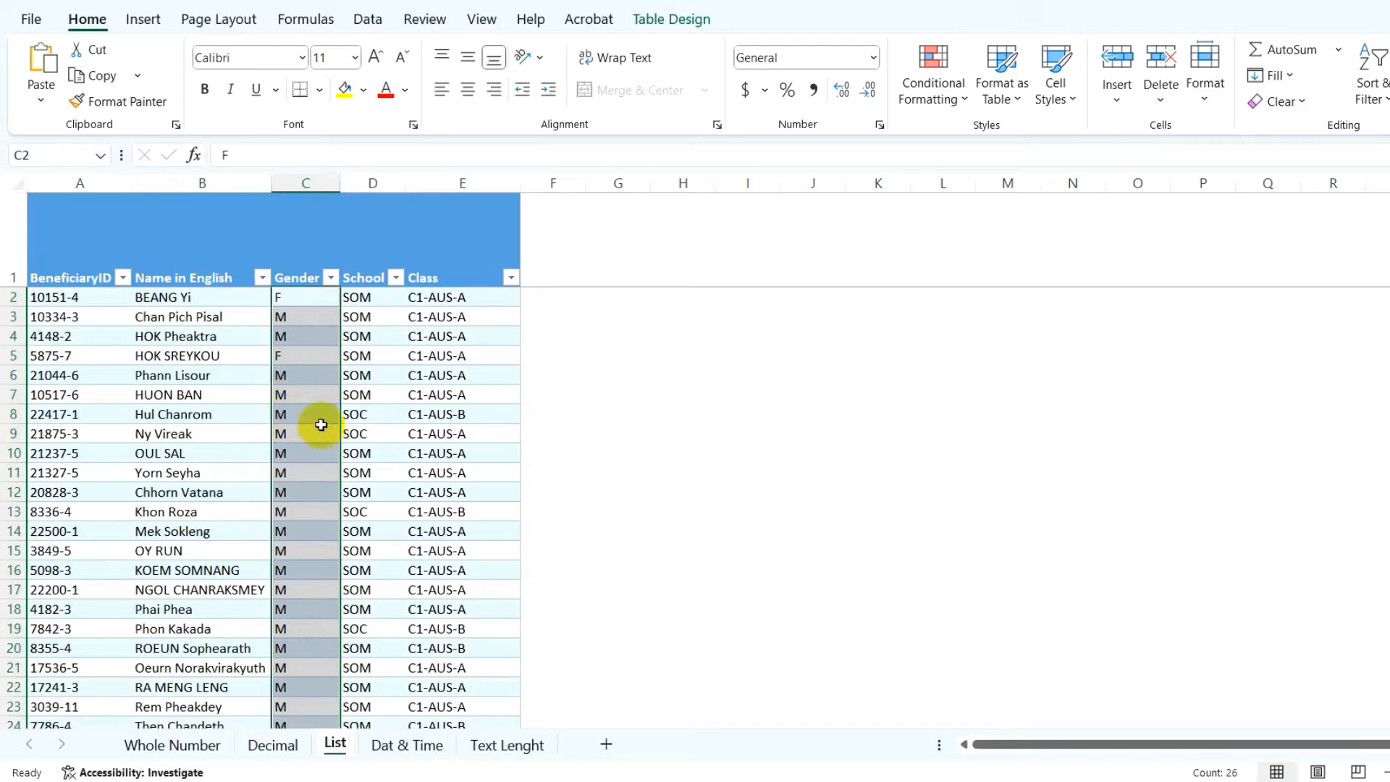
pyautogui.press('Delete')
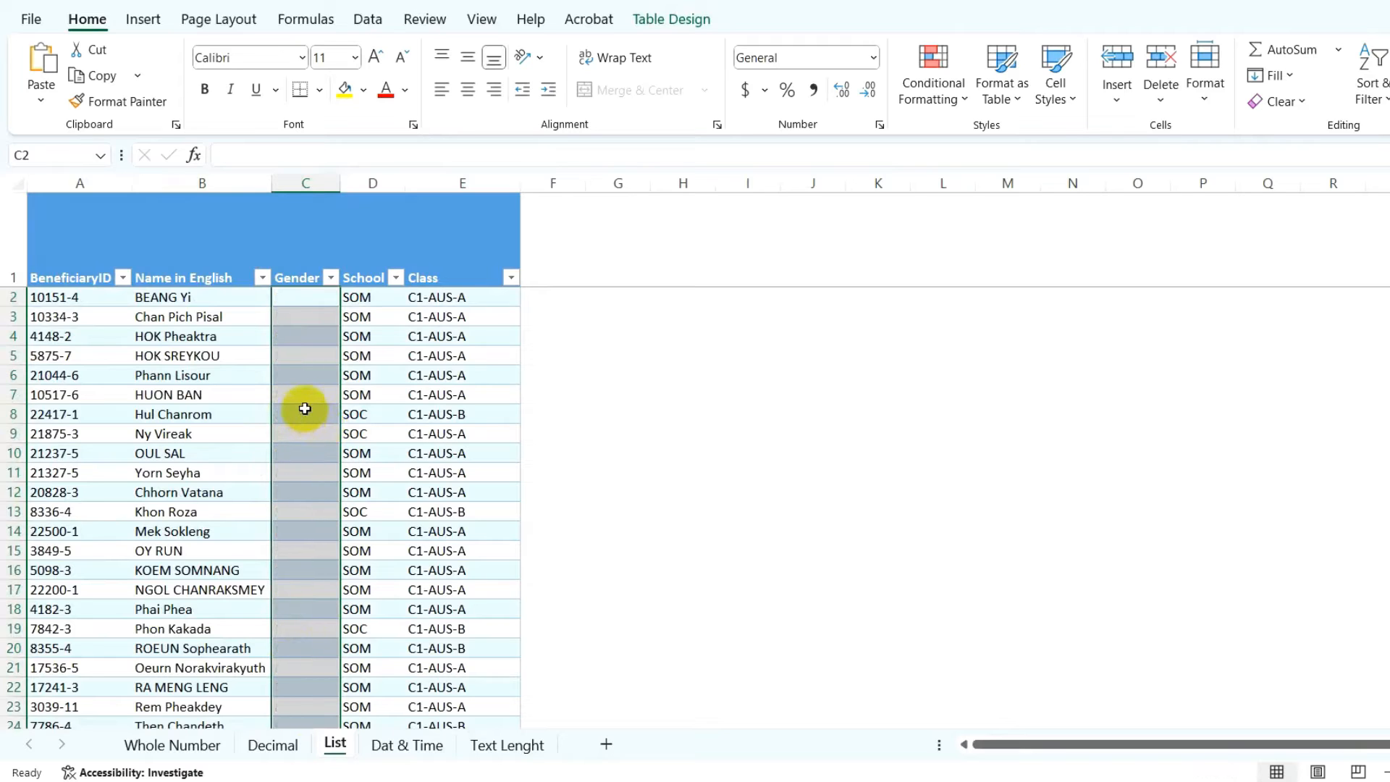
# Restrict the Gender cells C2:C27 to a list with the source M,F using data validation.
pyautogui.click(368, 20)
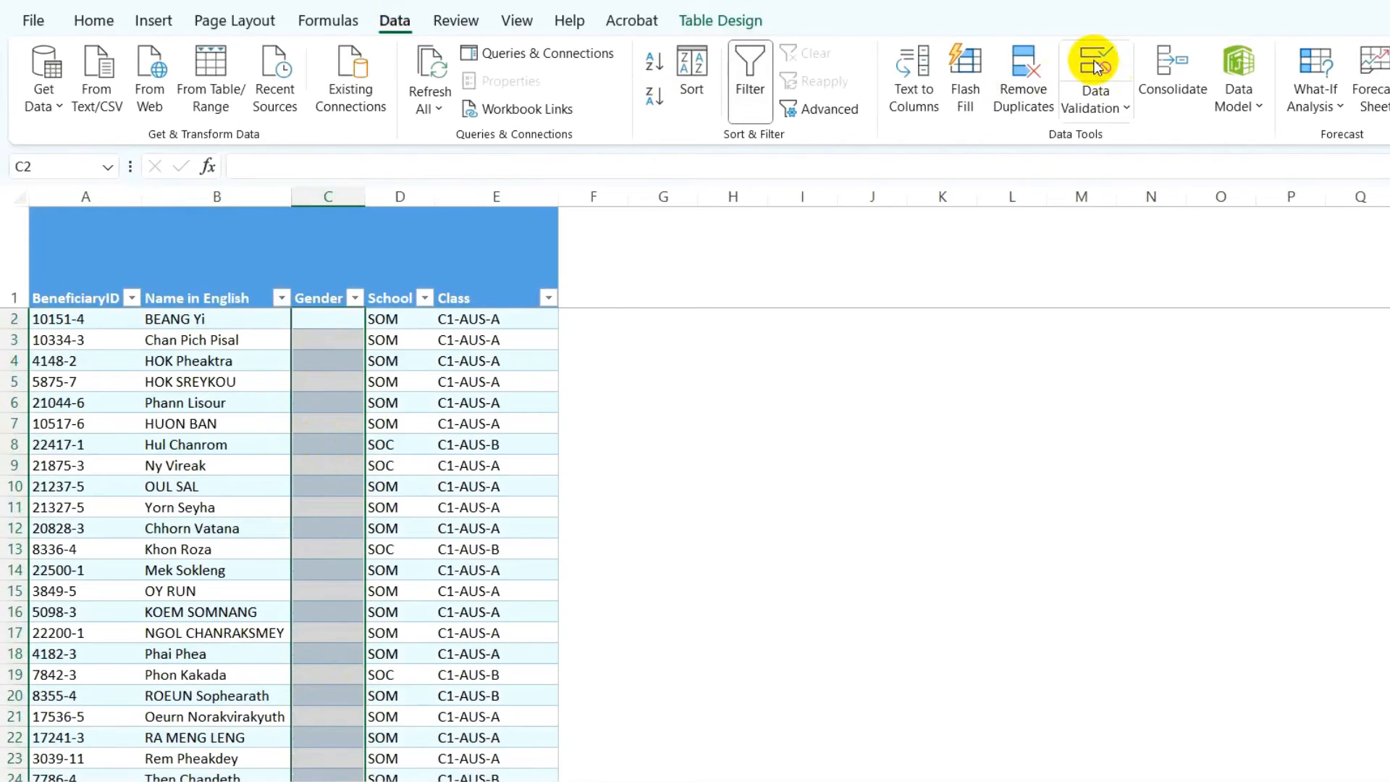
pyautogui.click(1095, 64)
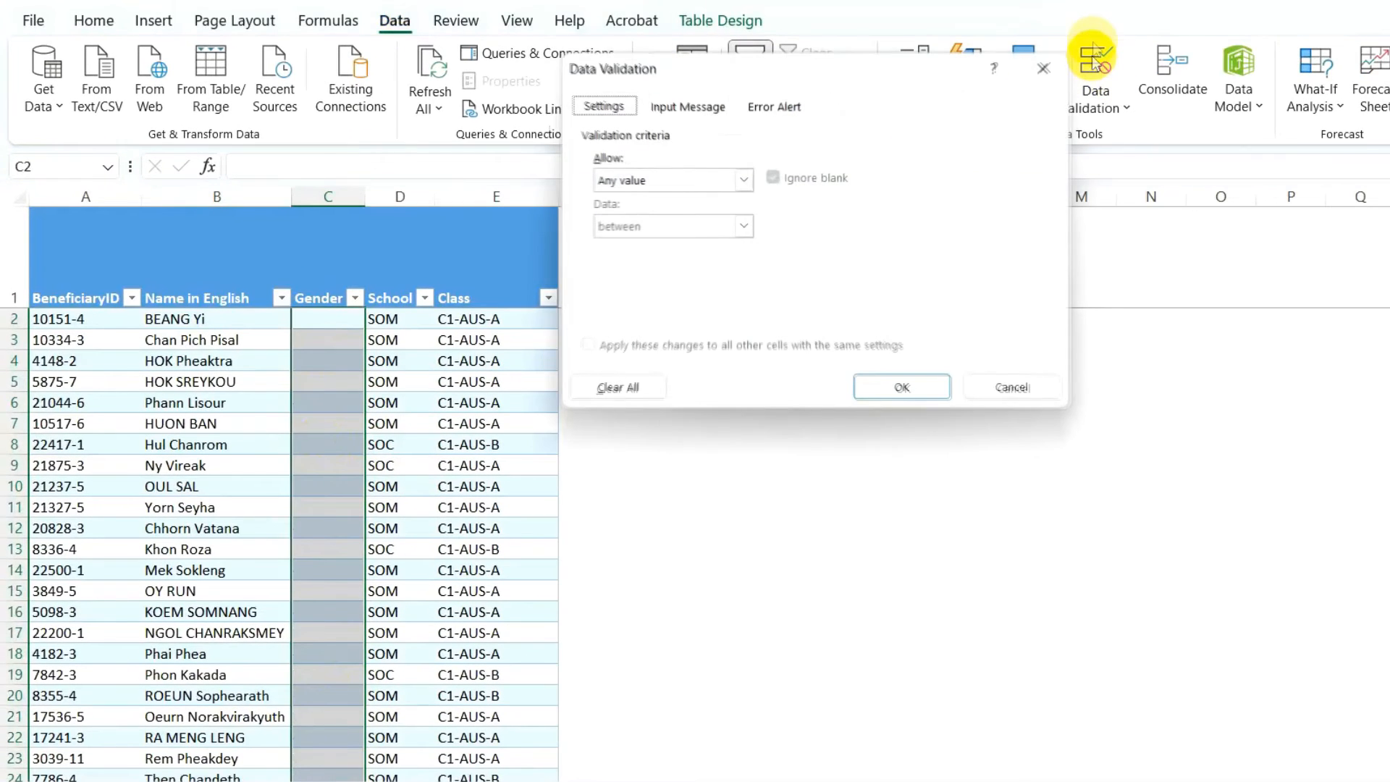
pyautogui.click(742, 181)
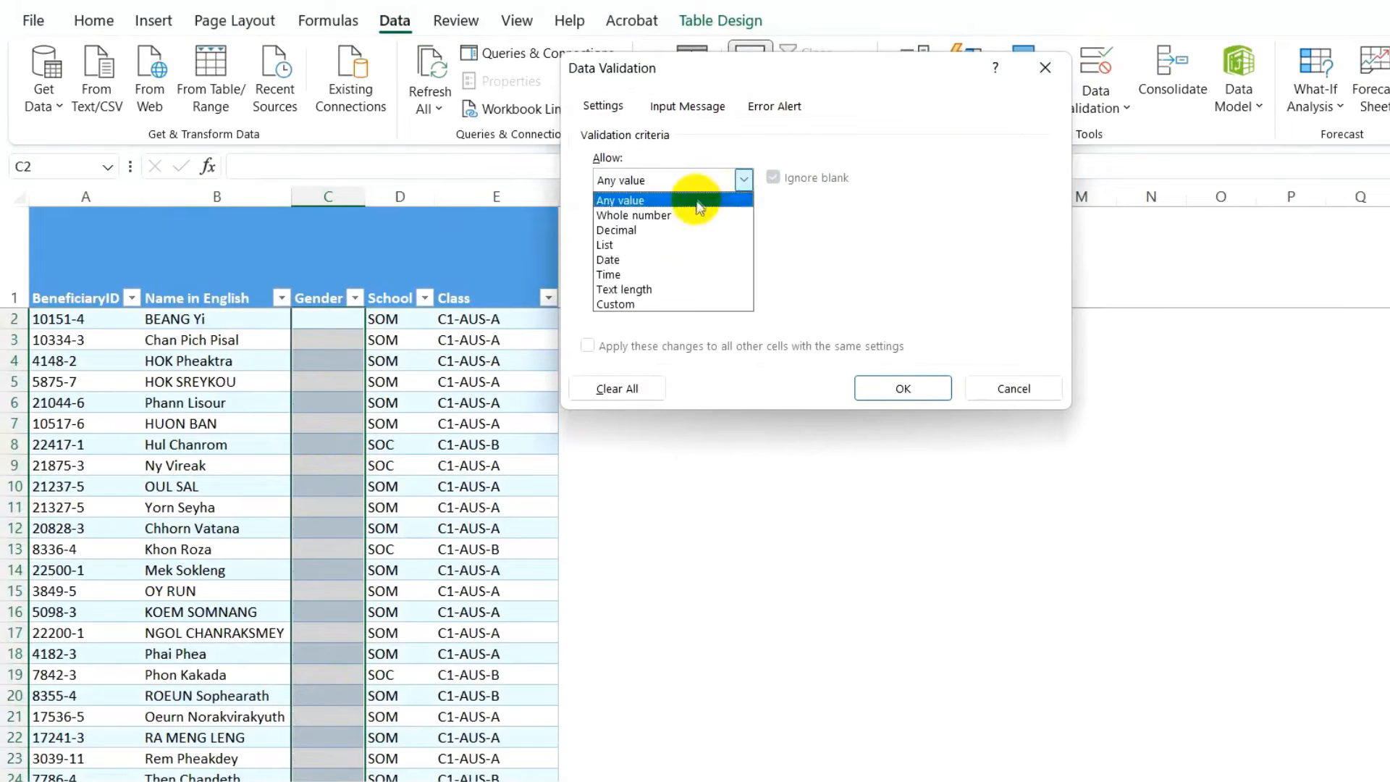
pyautogui.click(636, 246)
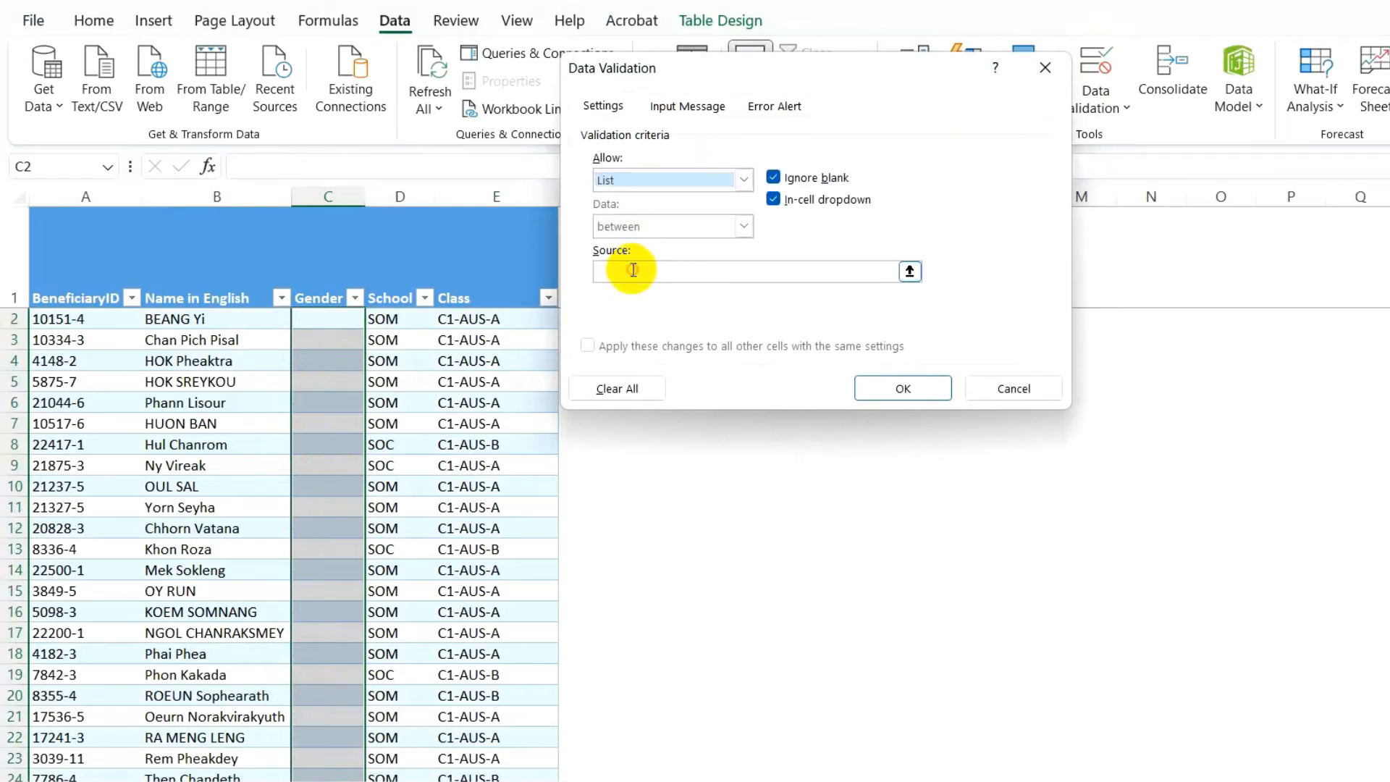
pyautogui.click(627, 273)
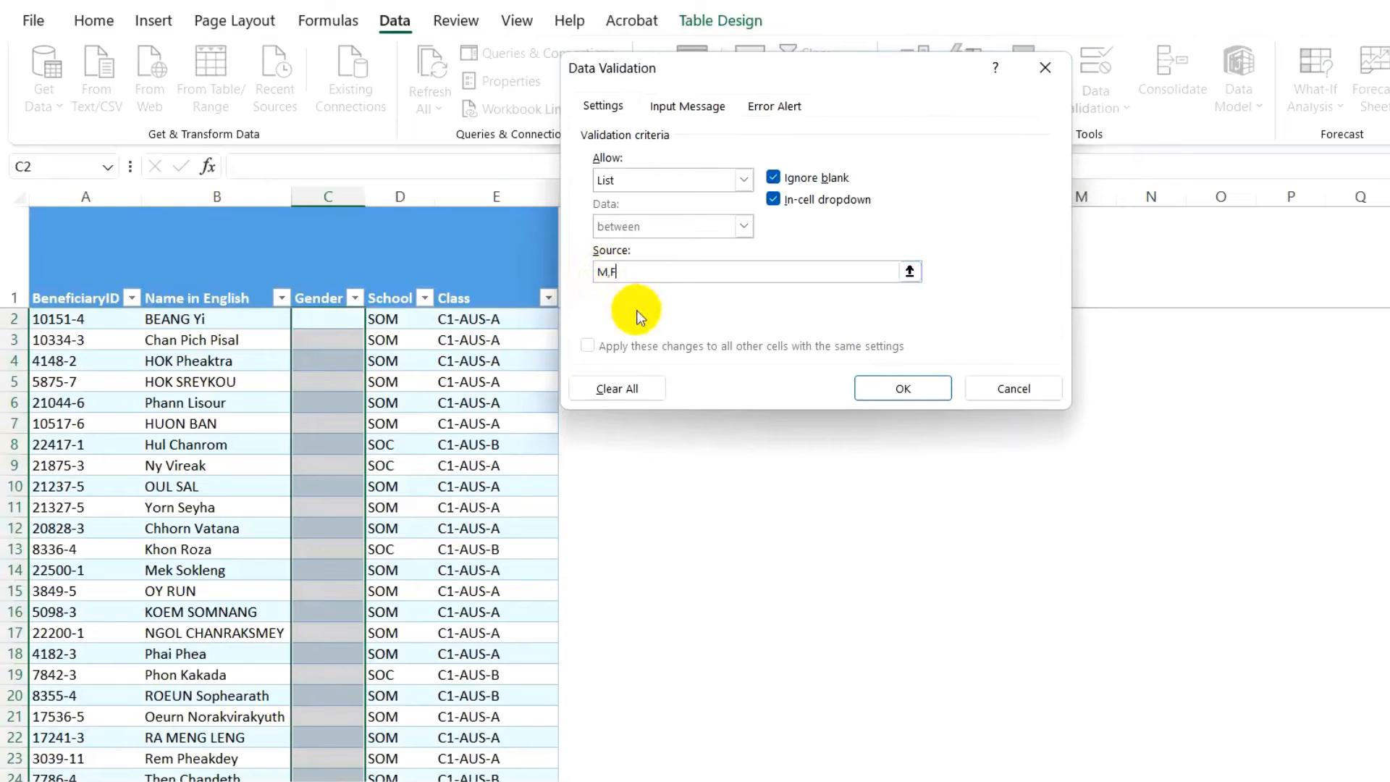
pyautogui.click(898, 390)
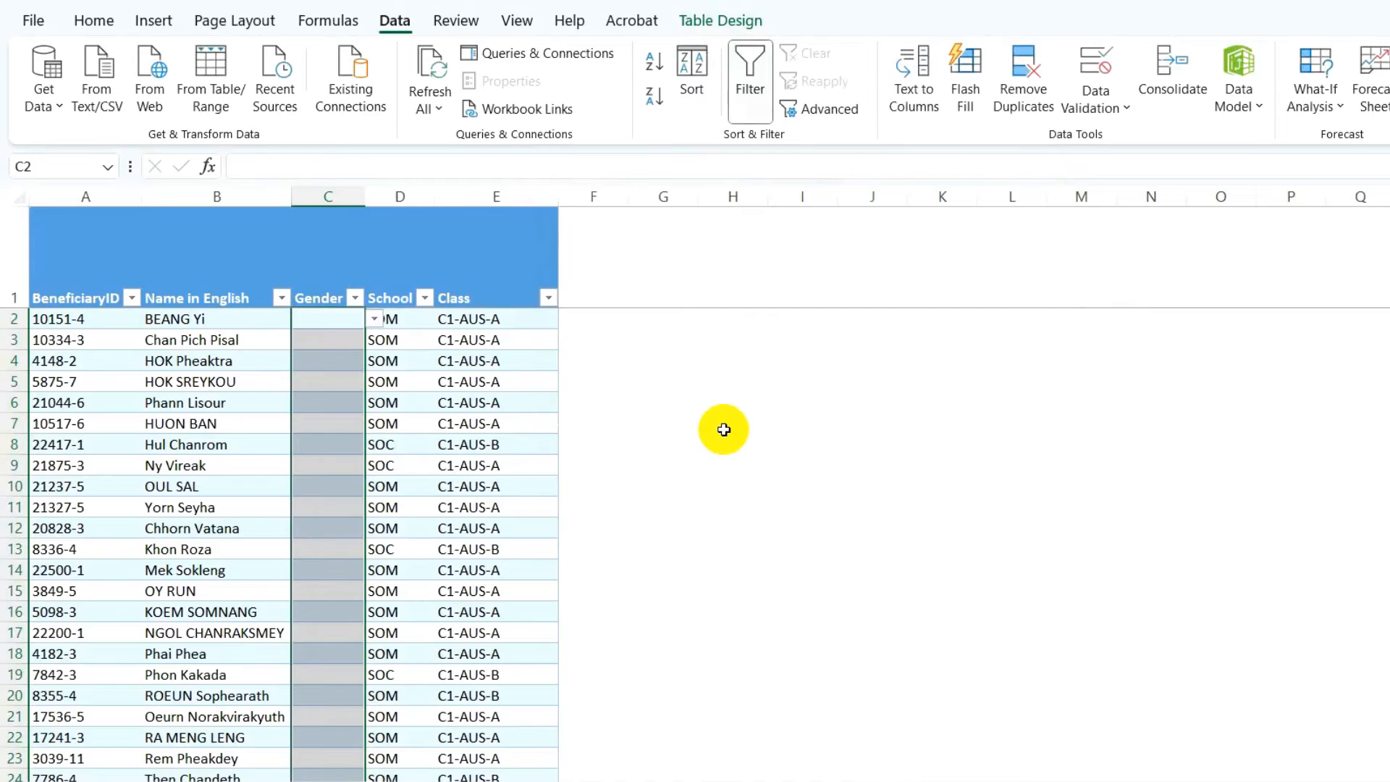
# Test the Gender list by choosing F in C2 and picking an entry for each of C3, C4 and C5.
pyautogui.click(345, 320)
pyautogui.click(374, 319)
pyautogui.click(347, 352)
pyautogui.click(344, 339)
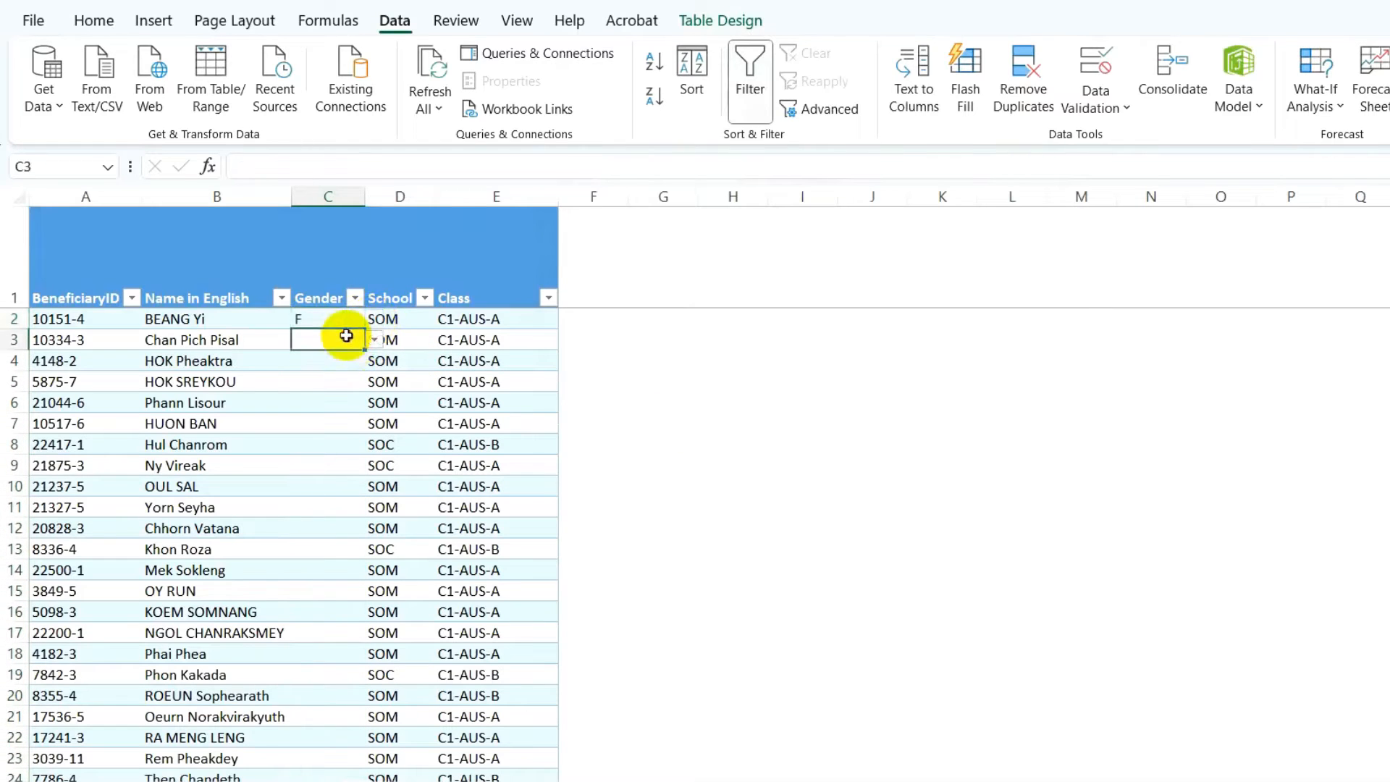
pyautogui.click(375, 340)
pyautogui.click(323, 360)
pyautogui.click(323, 360)
pyautogui.click(374, 360)
pyautogui.click(330, 381)
pyautogui.click(333, 382)
pyautogui.click(374, 381)
pyautogui.click(308, 398)
pyautogui.click(320, 403)
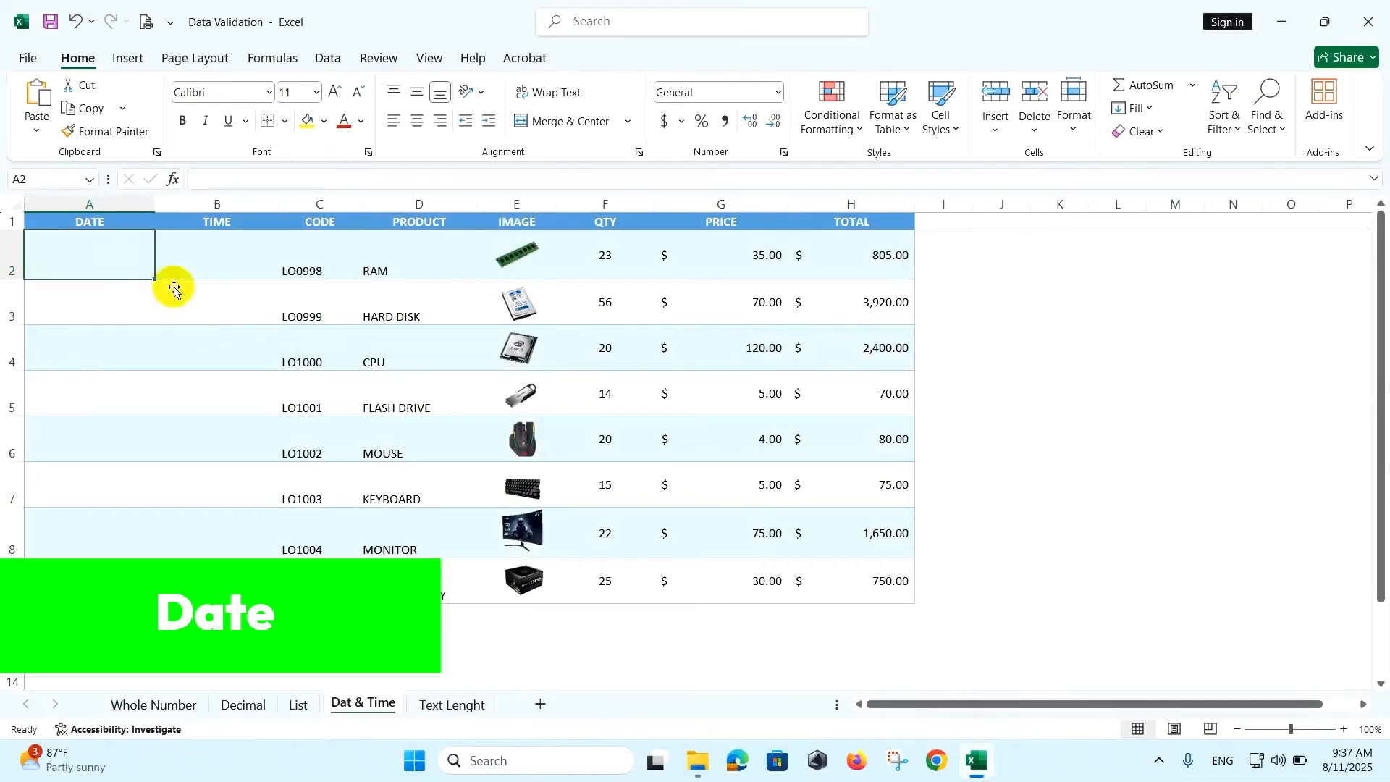
pyautogui.click(93, 203)
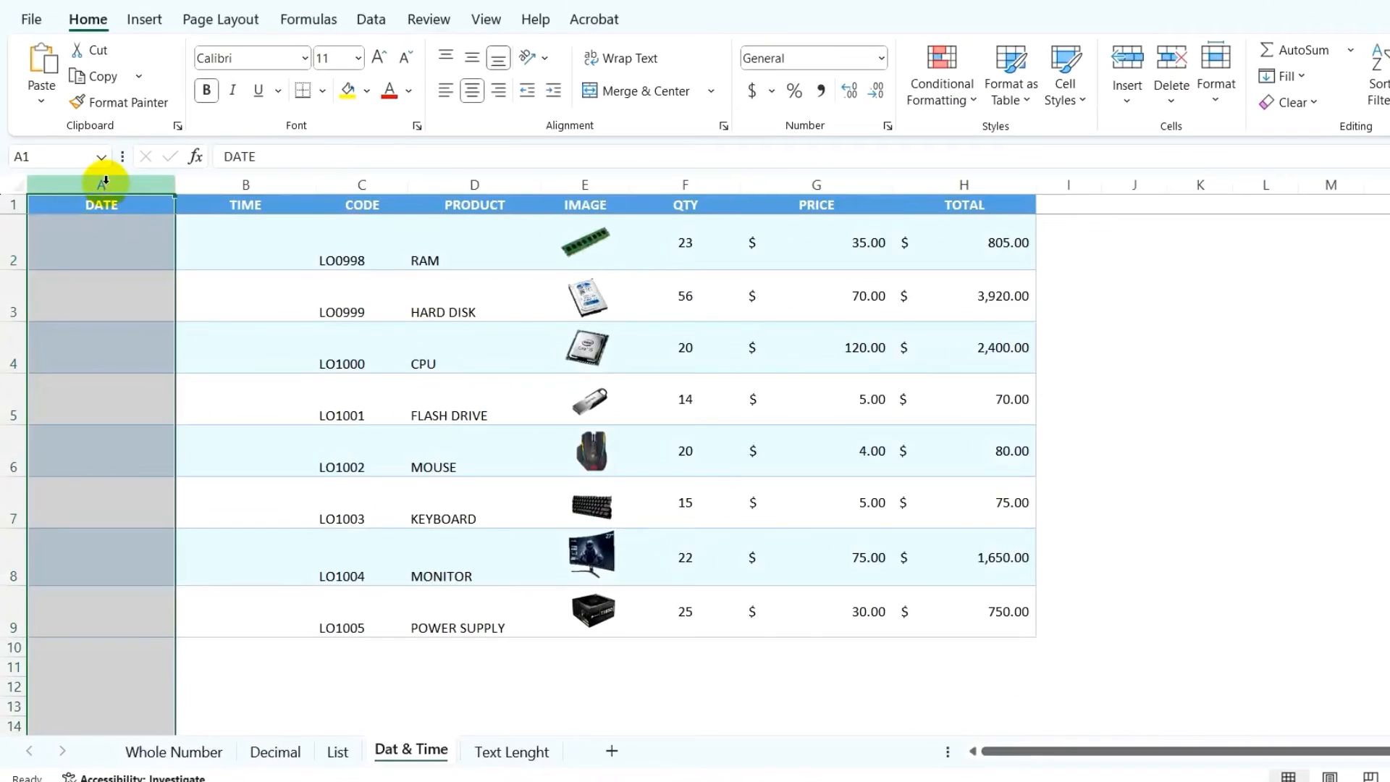
pyautogui.click(119, 223)
pyautogui.moveTo(134, 206); pyautogui.dragTo(953, 611)
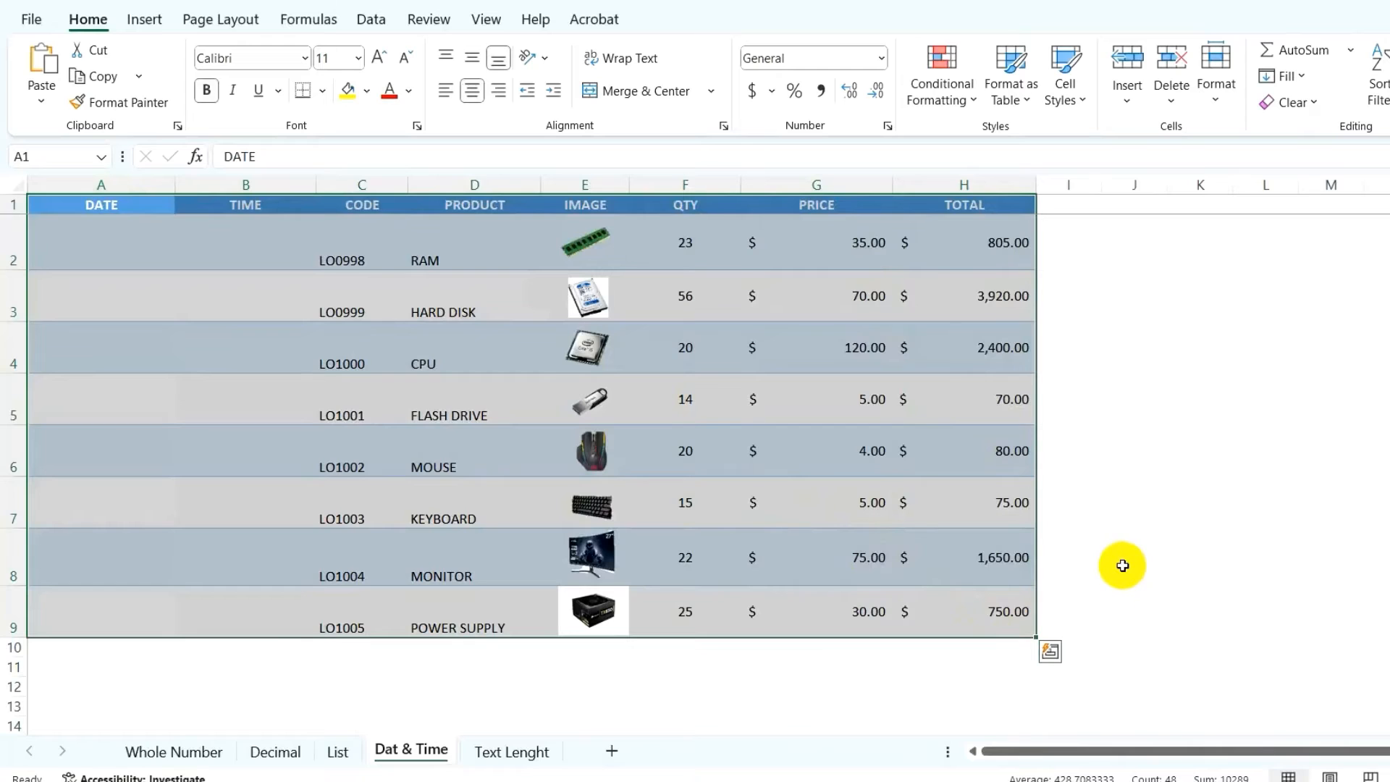
# Restrict the DATE cells A2:A9 to dates between 08/01/25 and 08/30/25 with data validation.
pyautogui.click(113, 241)
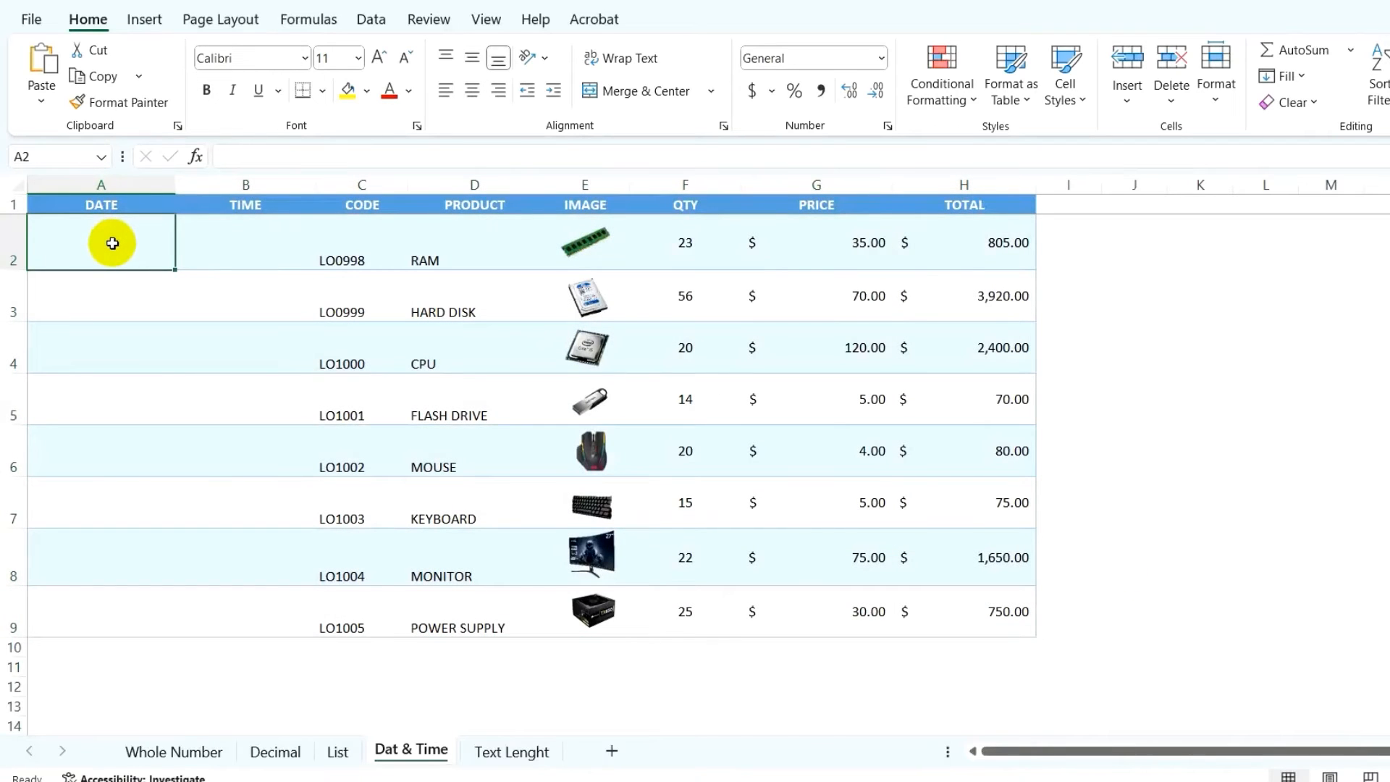
pyautogui.moveTo(87, 263); pyautogui.dragTo(106, 598)
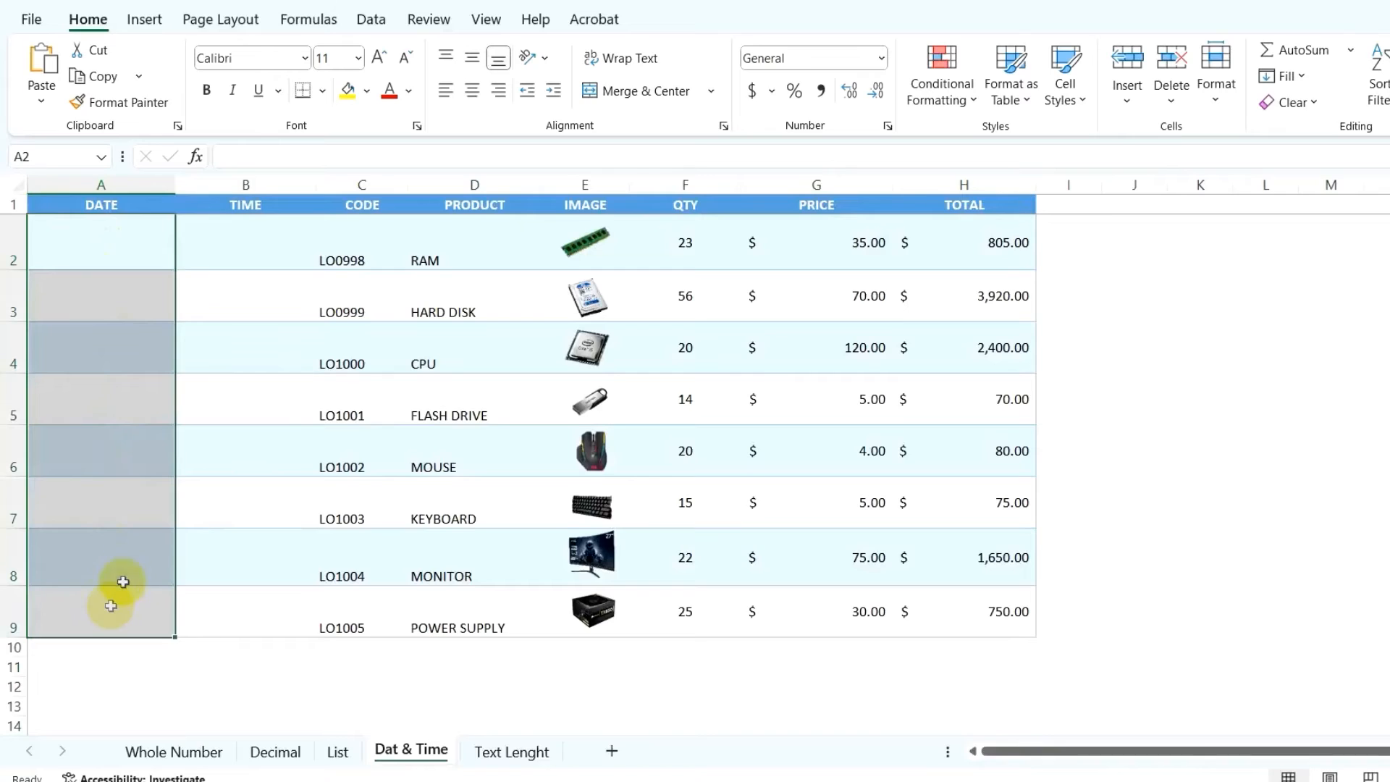
pyautogui.click(391, 26)
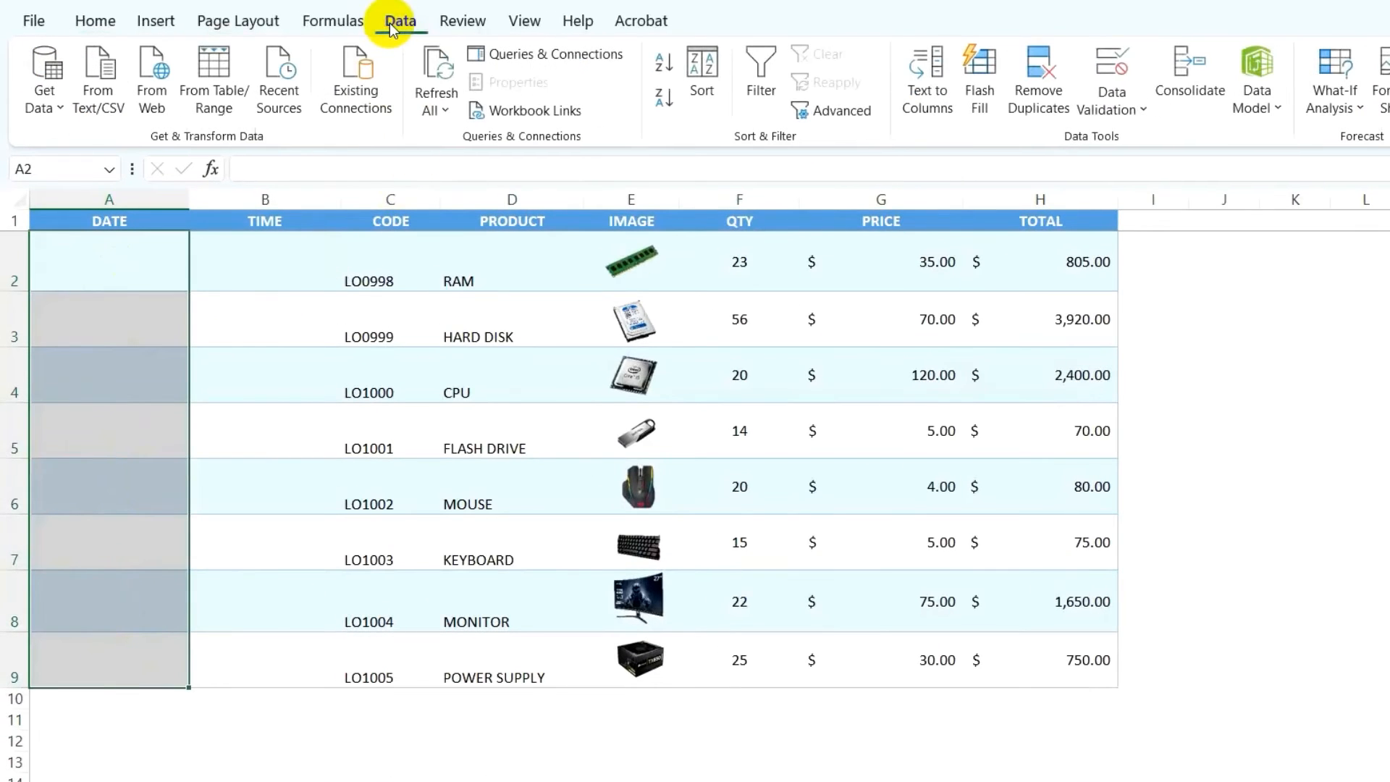
pyautogui.click(1110, 61)
pyautogui.click(755, 183)
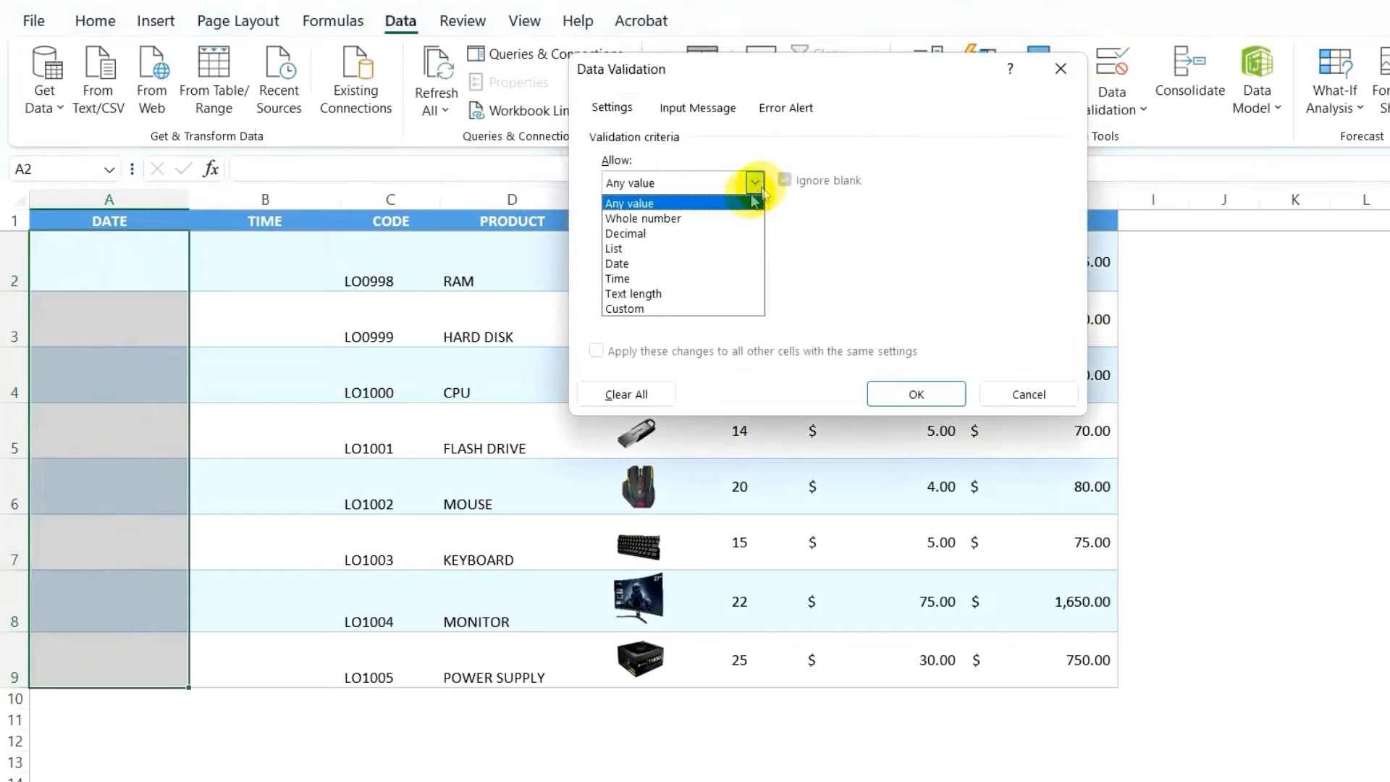
pyautogui.click(674, 264)
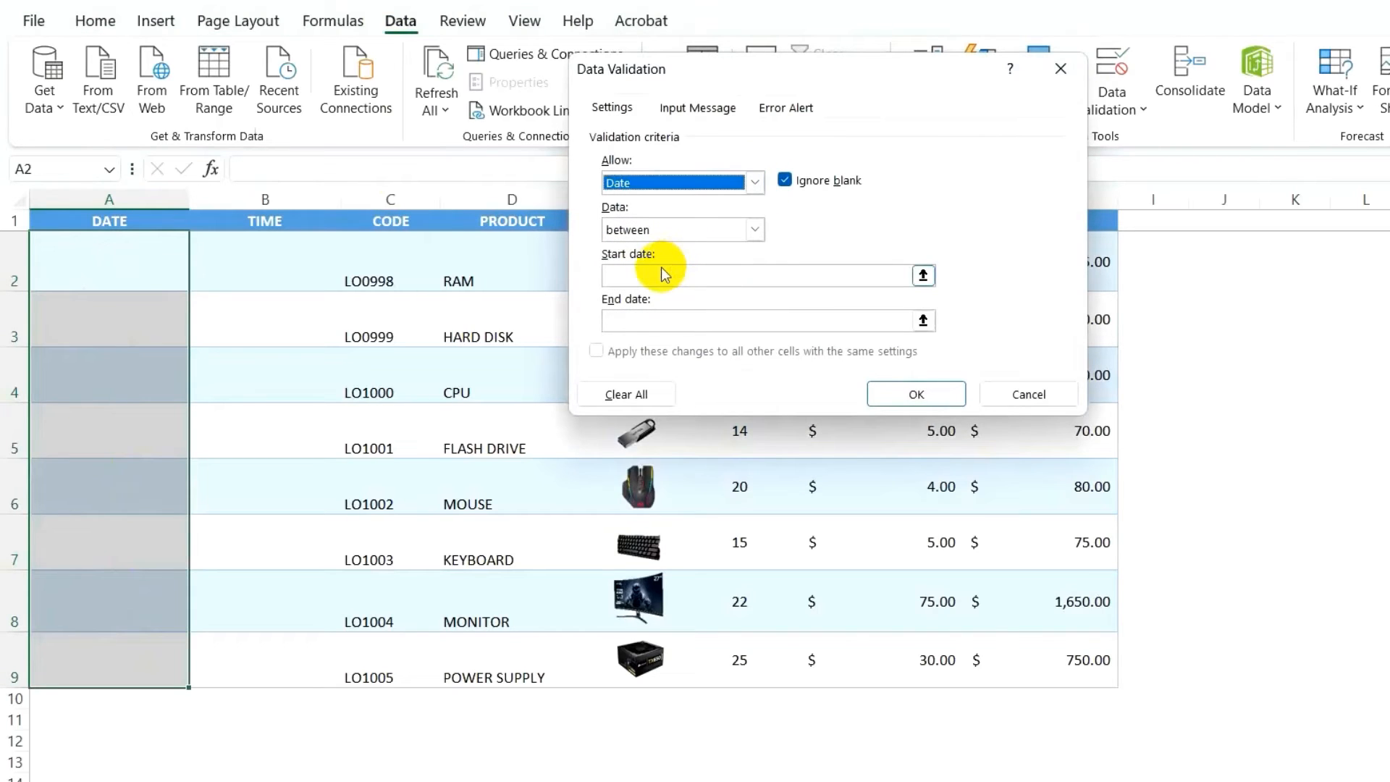
pyautogui.click(647, 276)
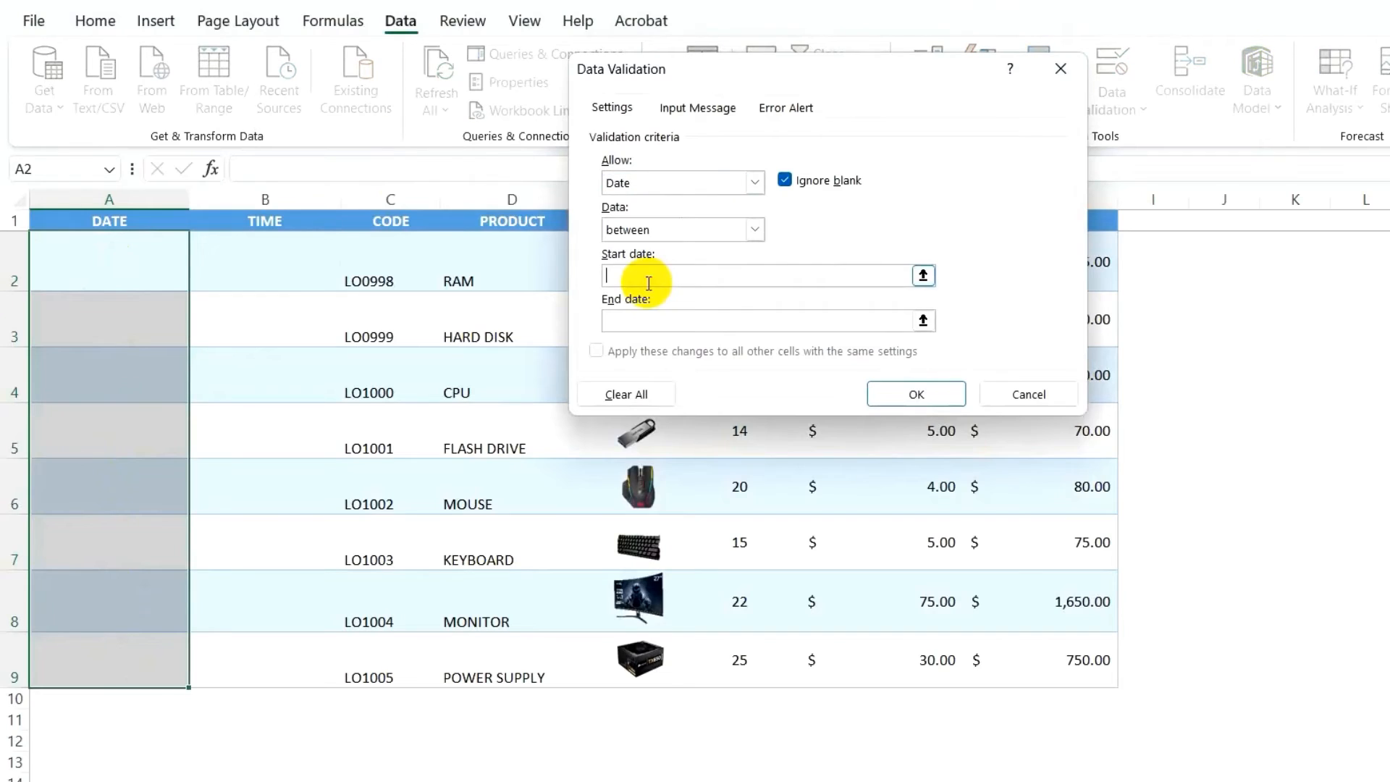
pyautogui.write('08')
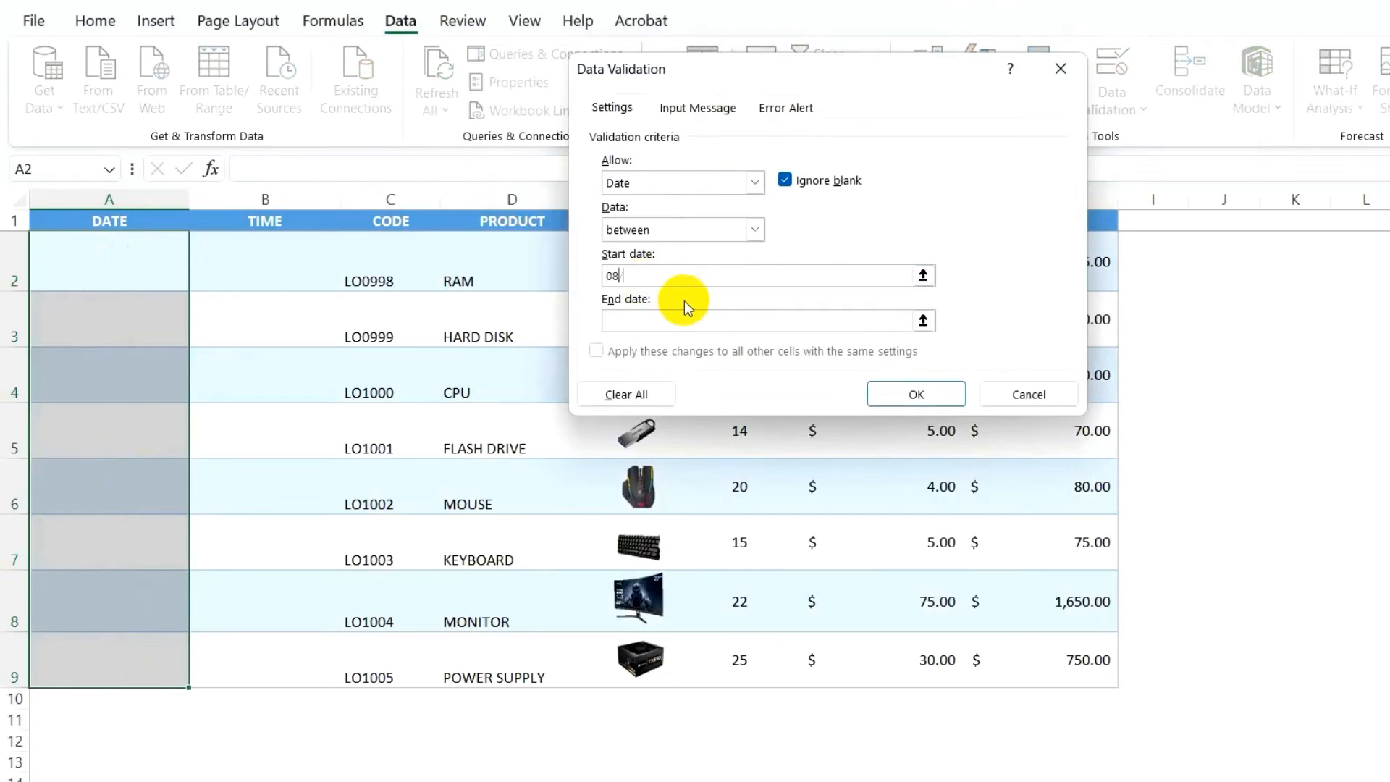
pyautogui.write('/01/25')
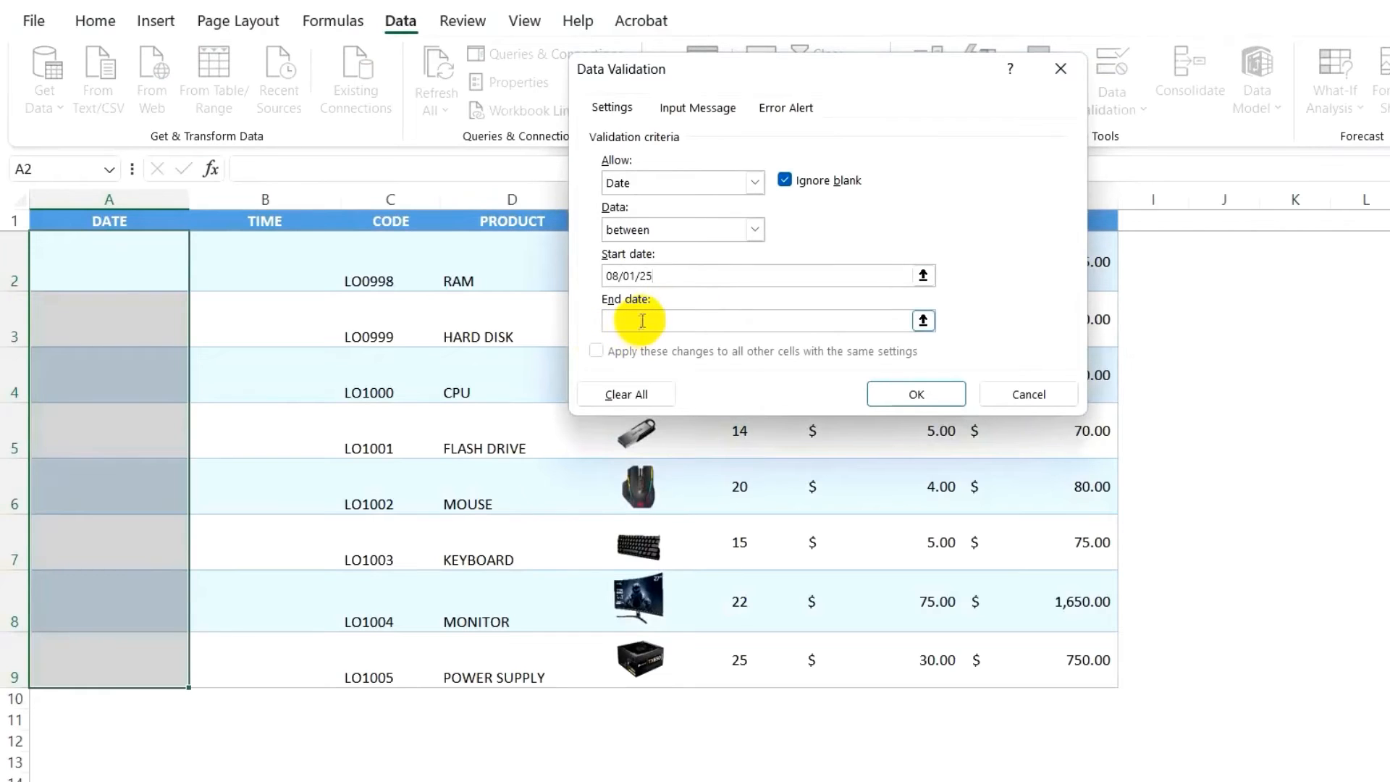
pyautogui.click(637, 321)
pyautogui.write('08/')
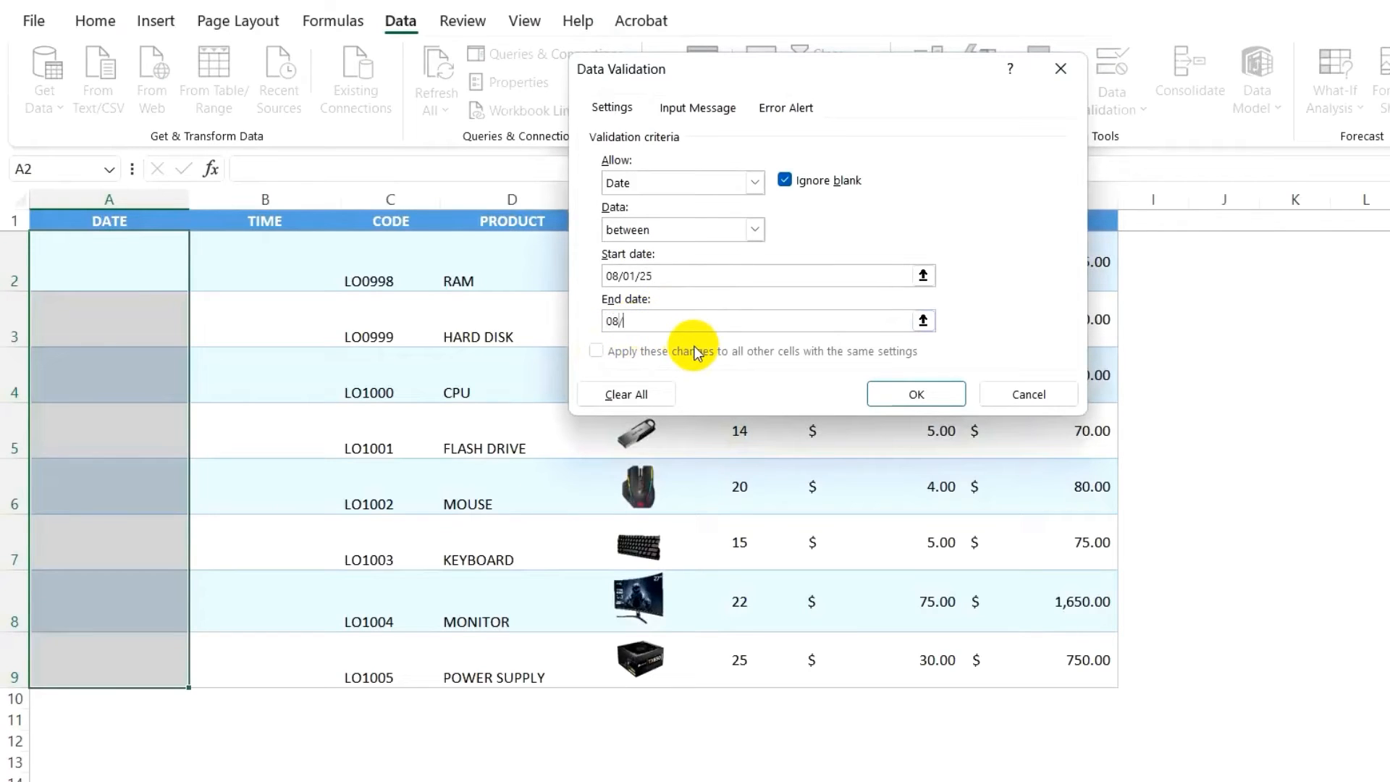
pyautogui.write('30/25')
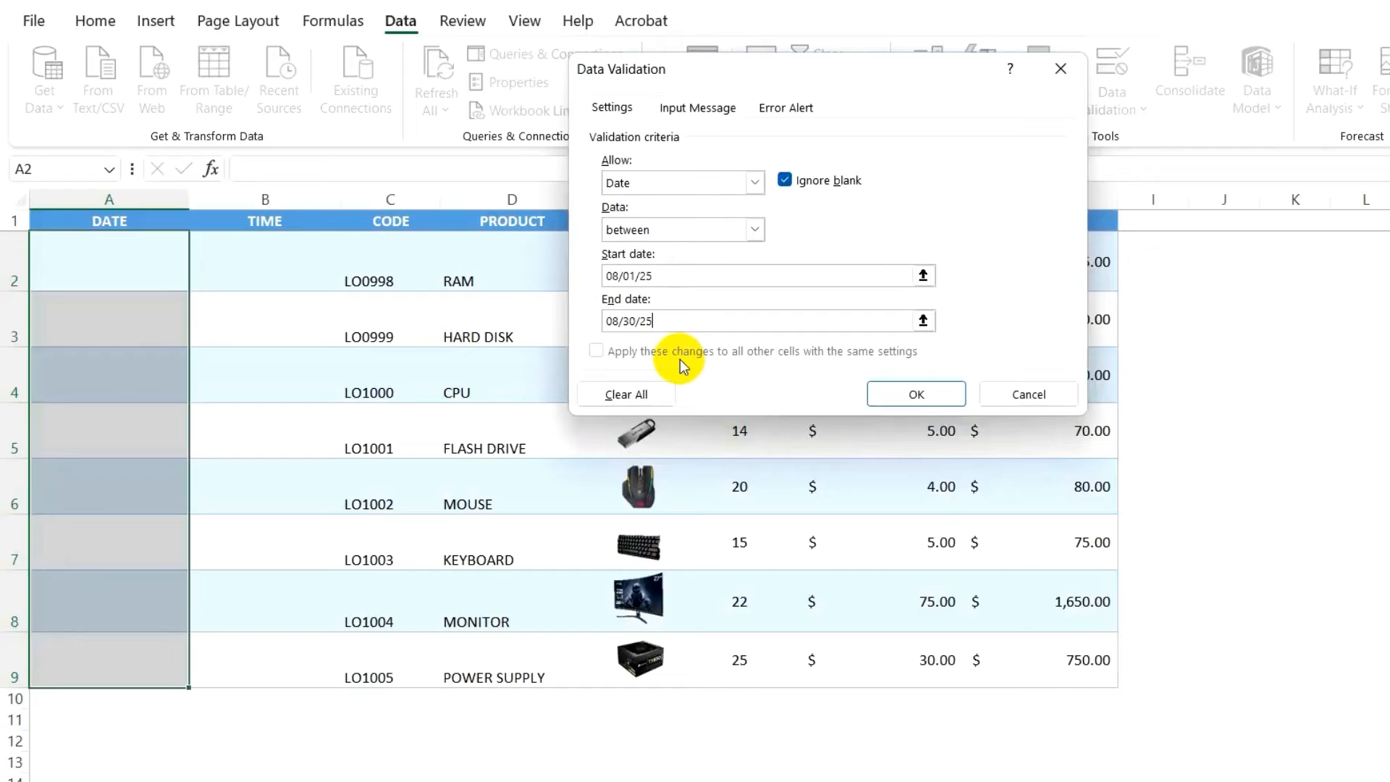
pyautogui.click(911, 392)
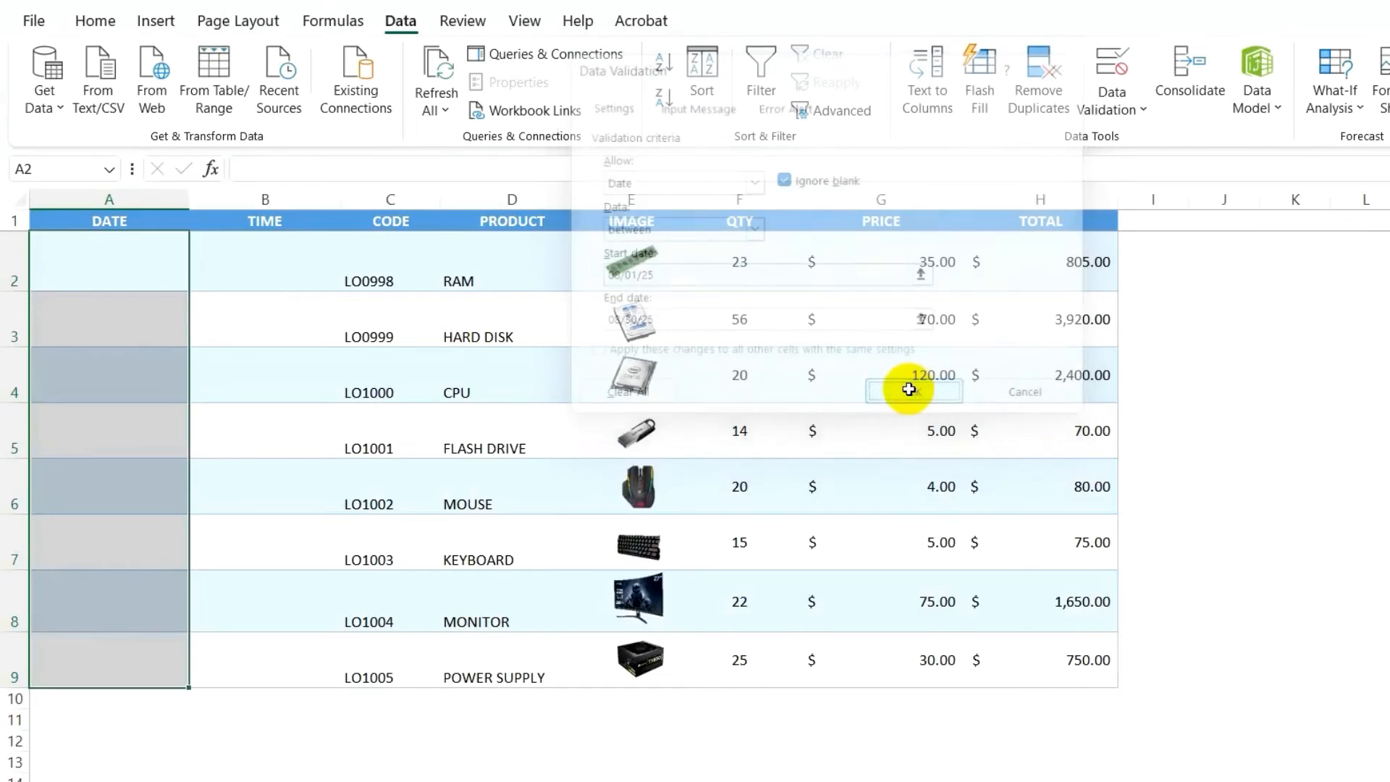
# Test the date rule by entering the in-range date 08/10/25 in A2.
pyautogui.click(117, 256)
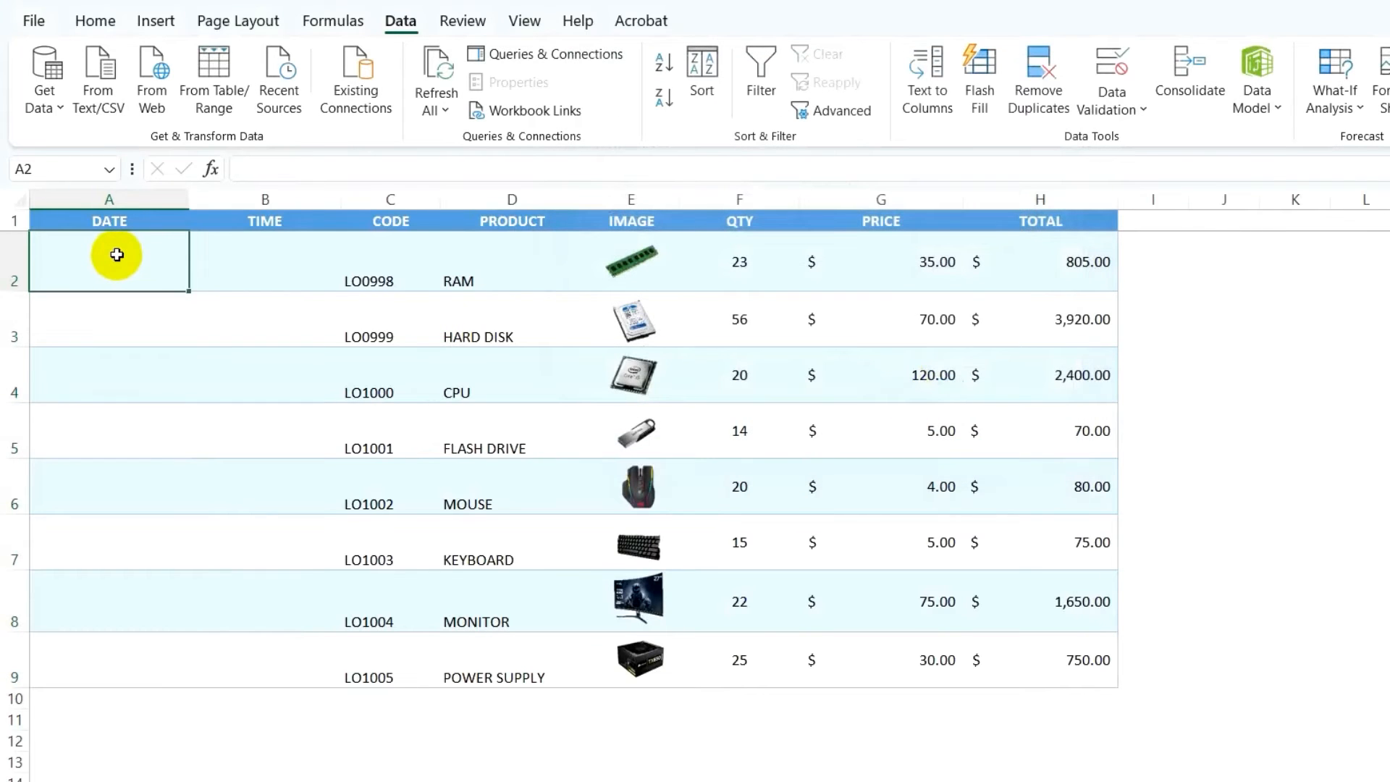
pyautogui.write('08/')
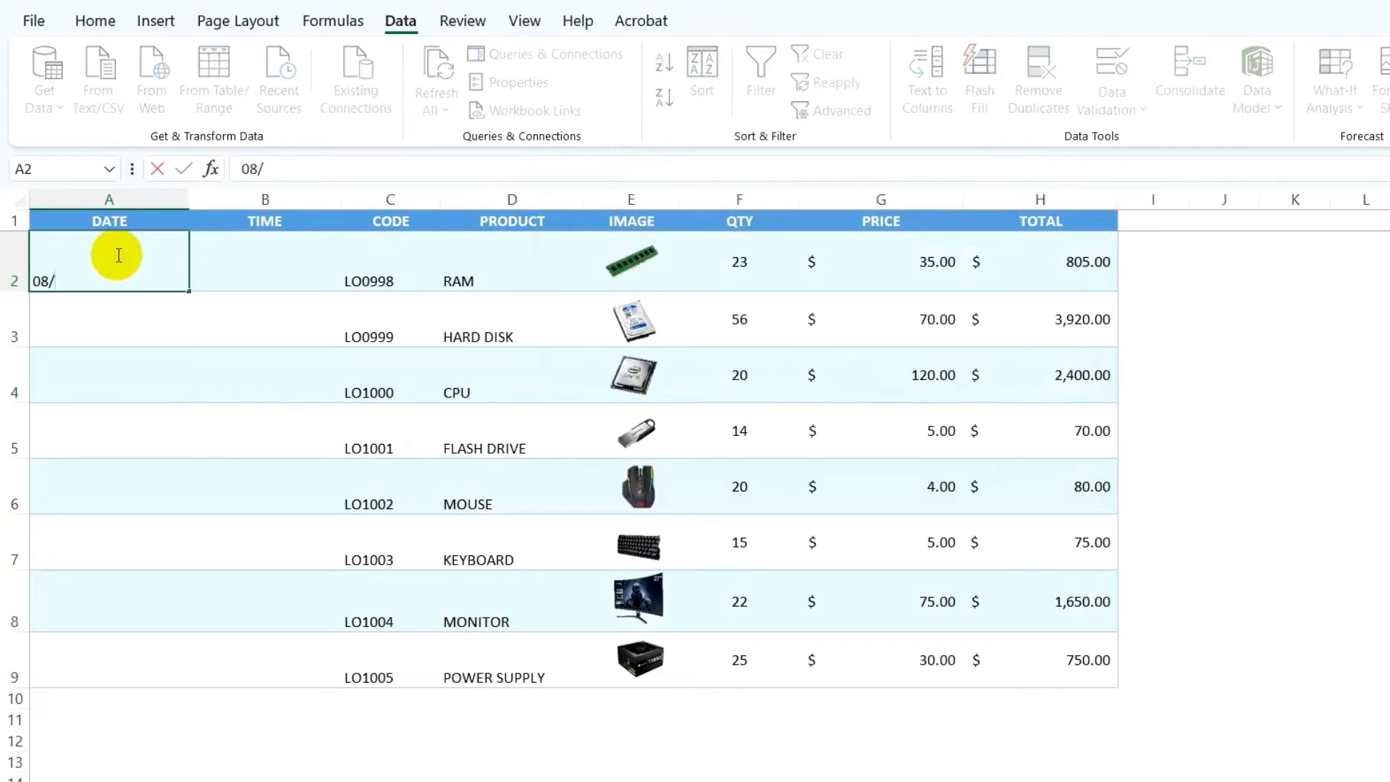
pyautogui.write('10/25')
pyautogui.press('Return')
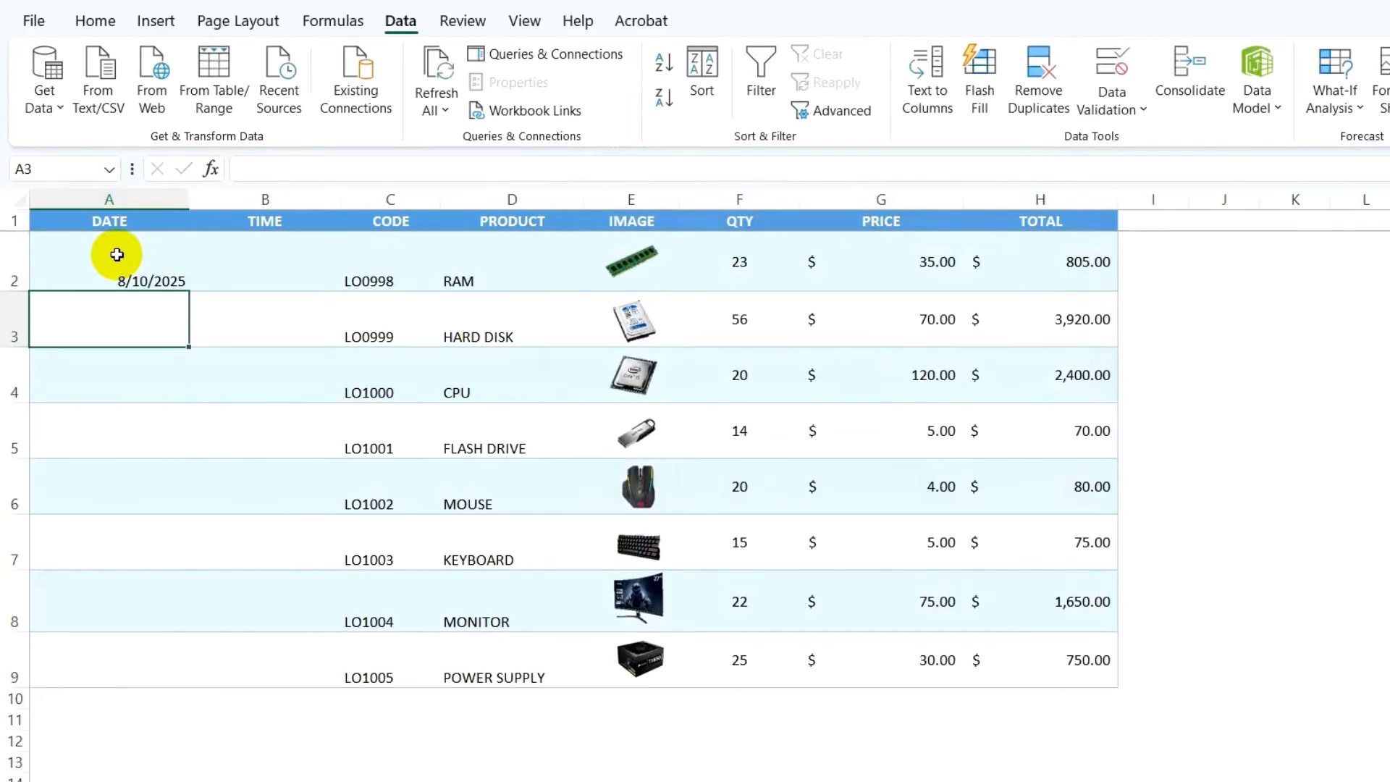
pyautogui.click(138, 265)
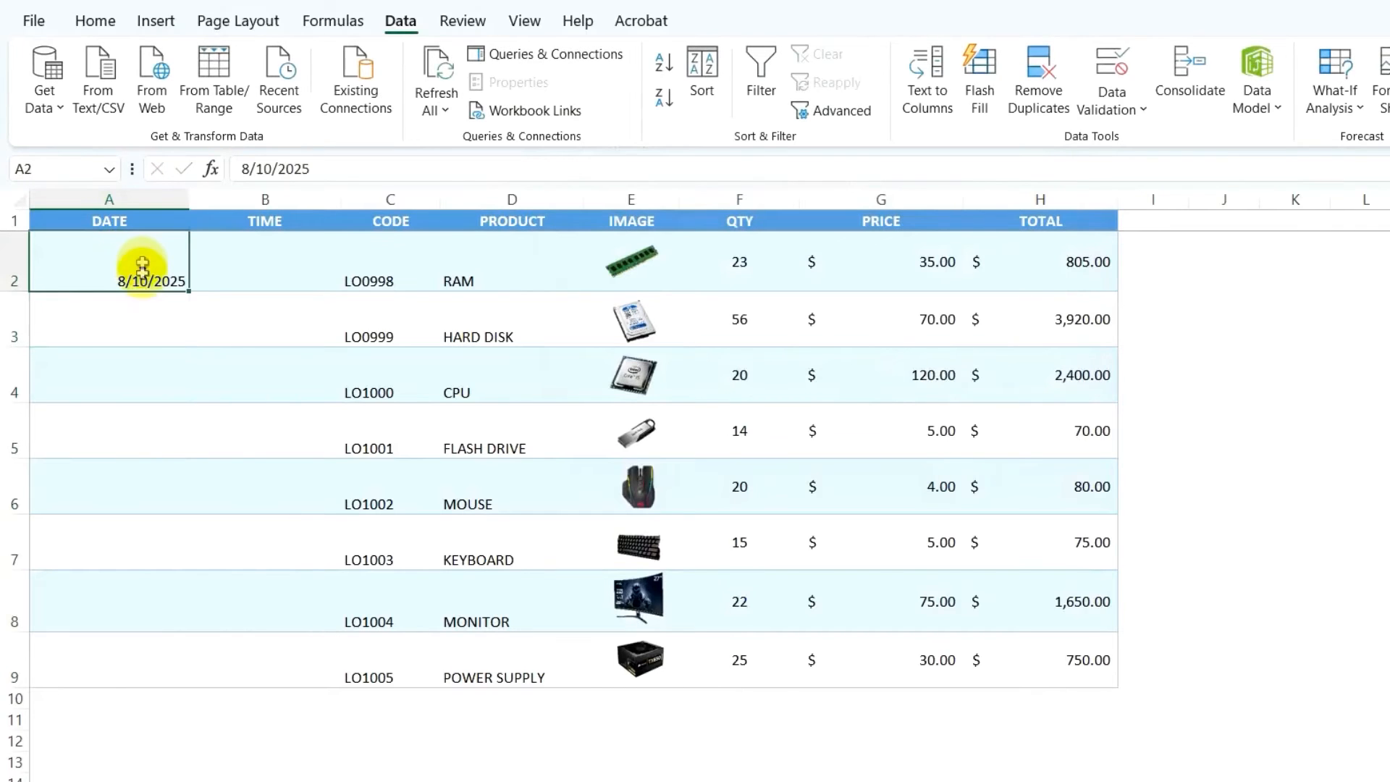
pyautogui.click(157, 323)
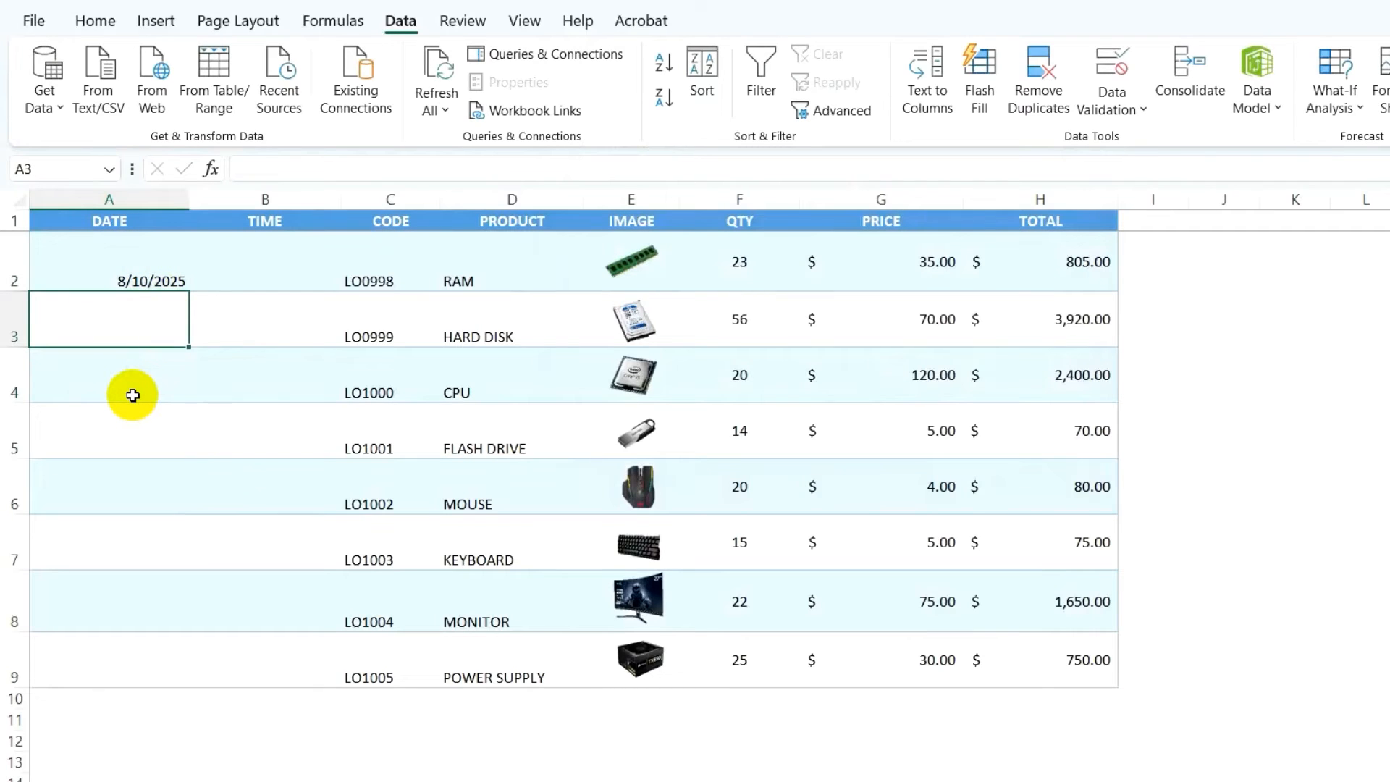
# Test the date rule by trying the out-of-range date 09/22/25 in A3, and cancel the entry.
pyautogui.write('09/')
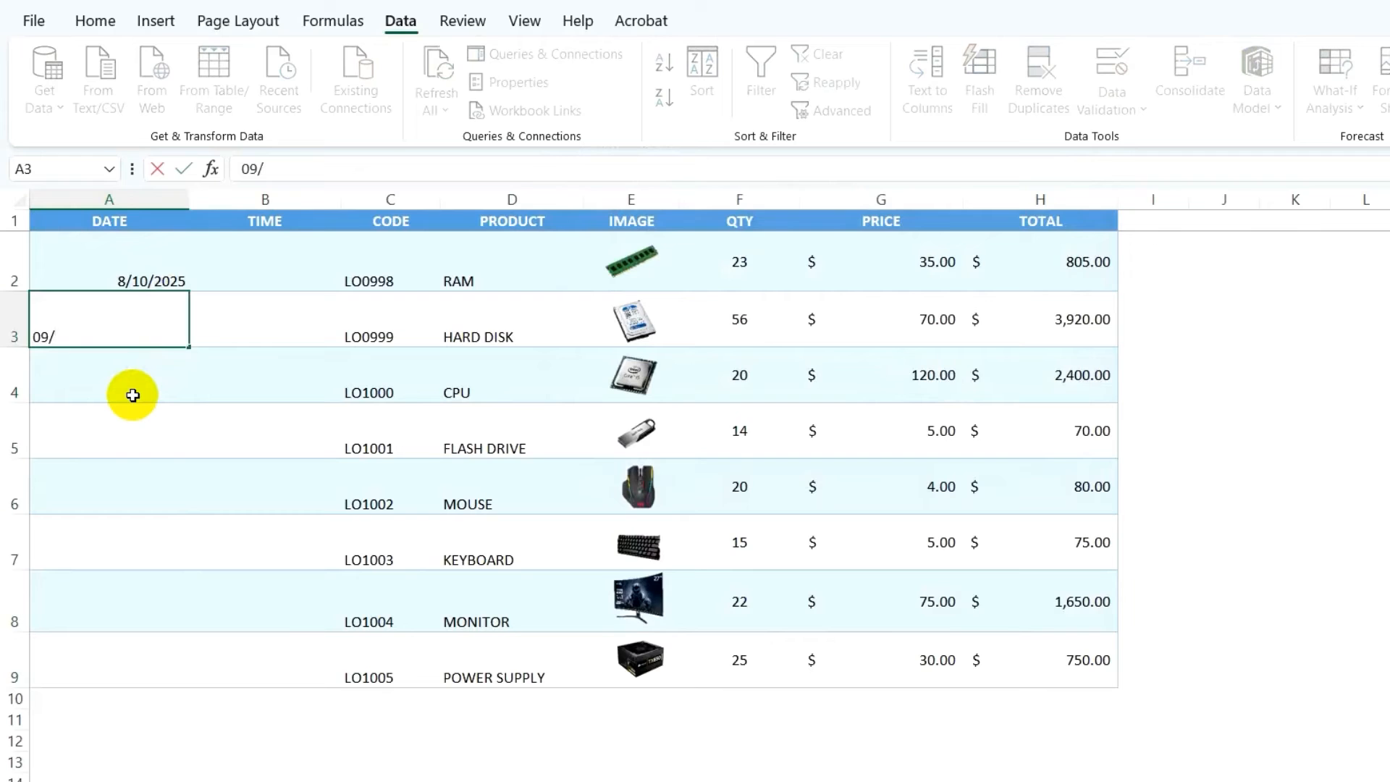
pyautogui.write('22/25')
pyautogui.press('Return')
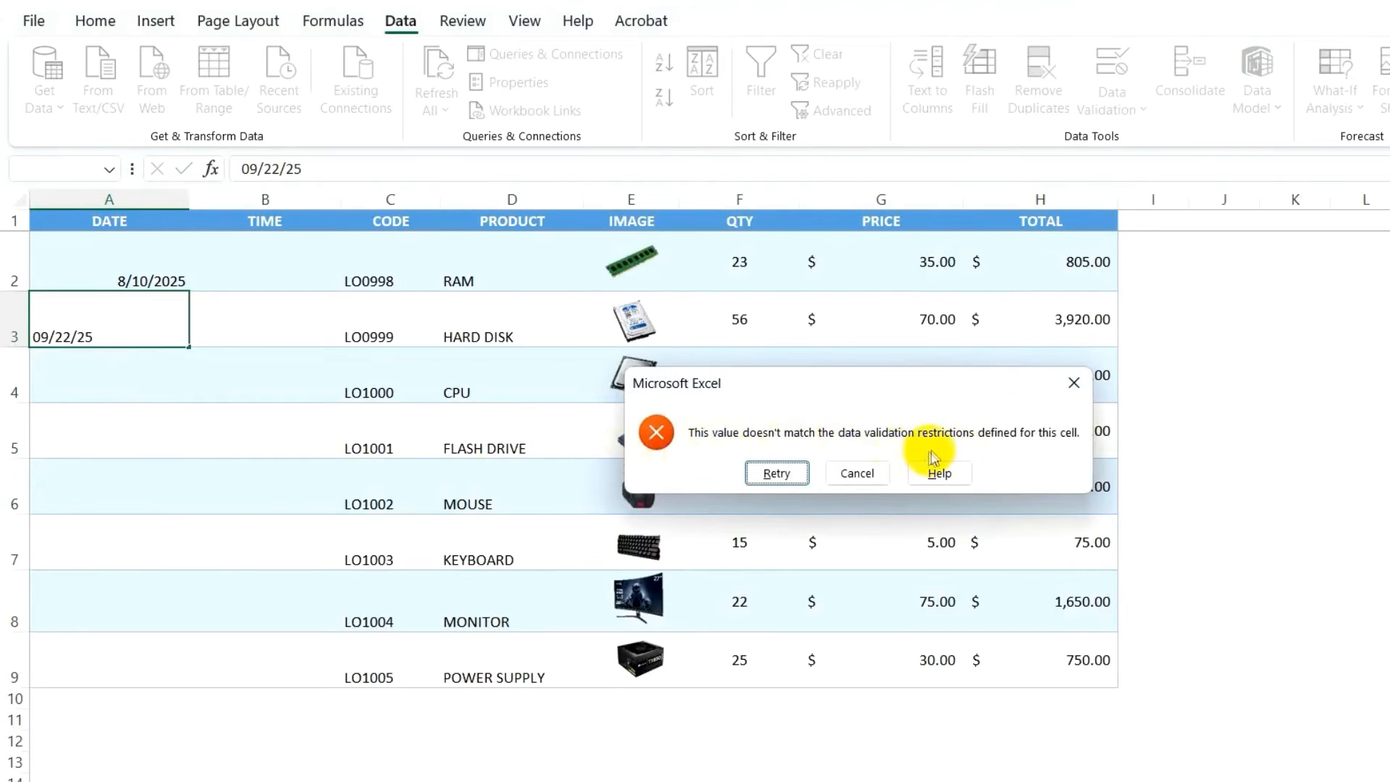
pyautogui.click(858, 472)
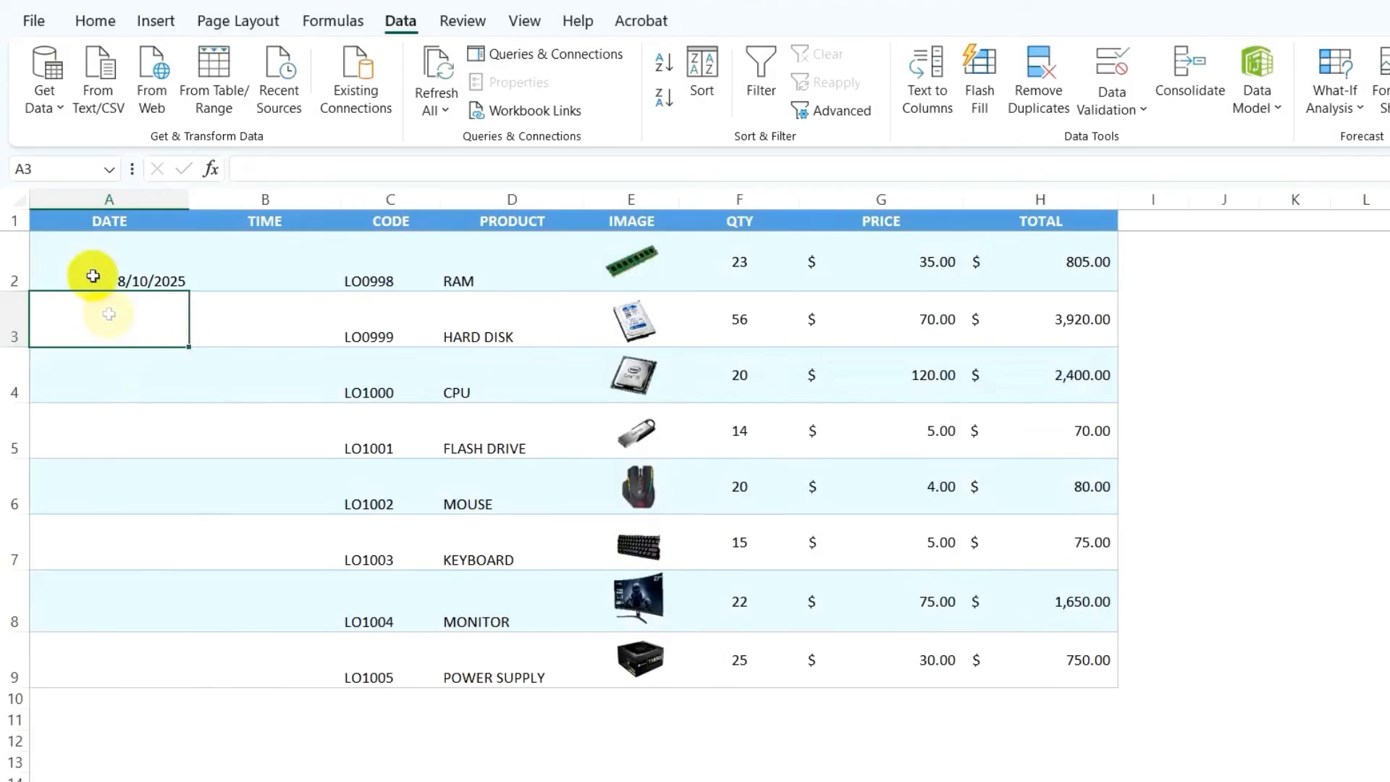
# Restrict the TIME cells B2:B9 to times between 7:00 AM and 5:00 PM with data validation.
pyautogui.click(293, 286)
pyautogui.click(284, 267)
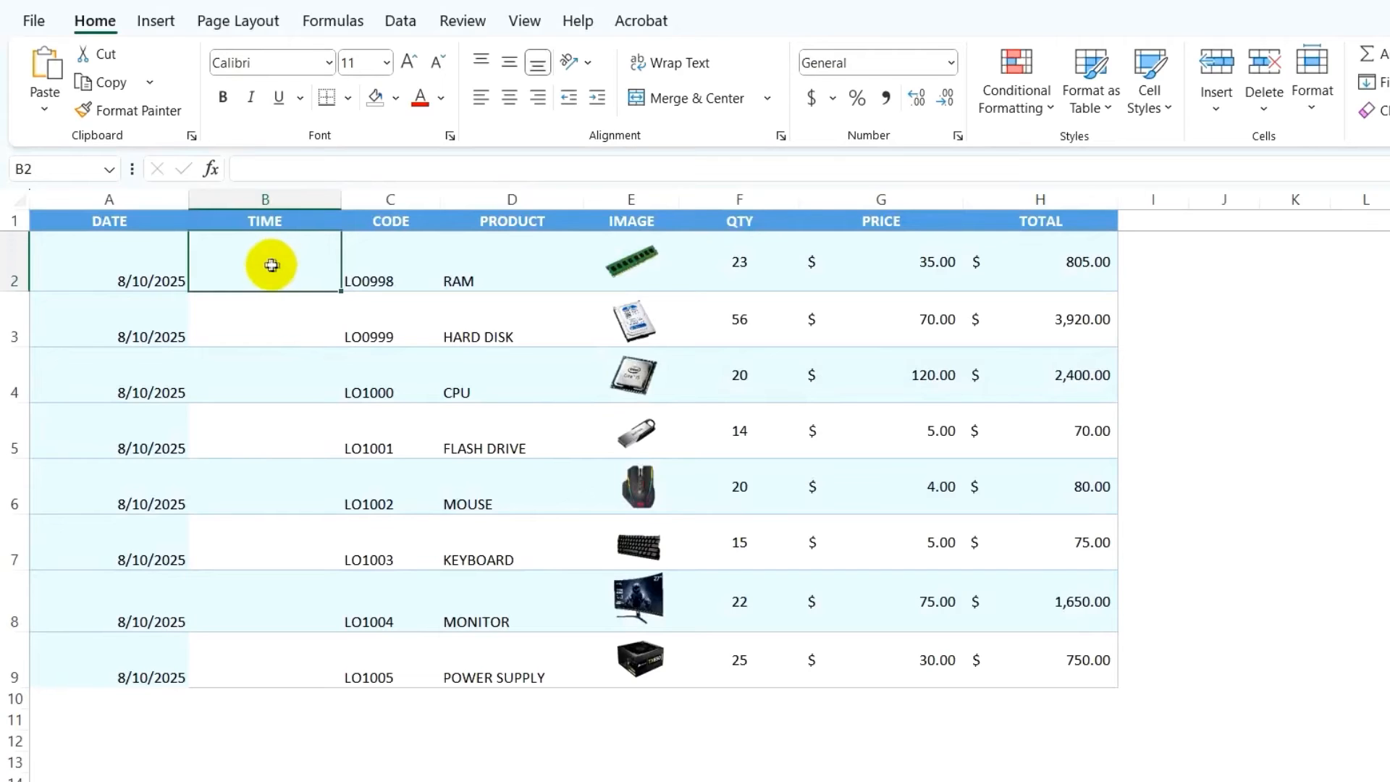
pyautogui.moveTo(266, 262); pyautogui.dragTo(273, 676)
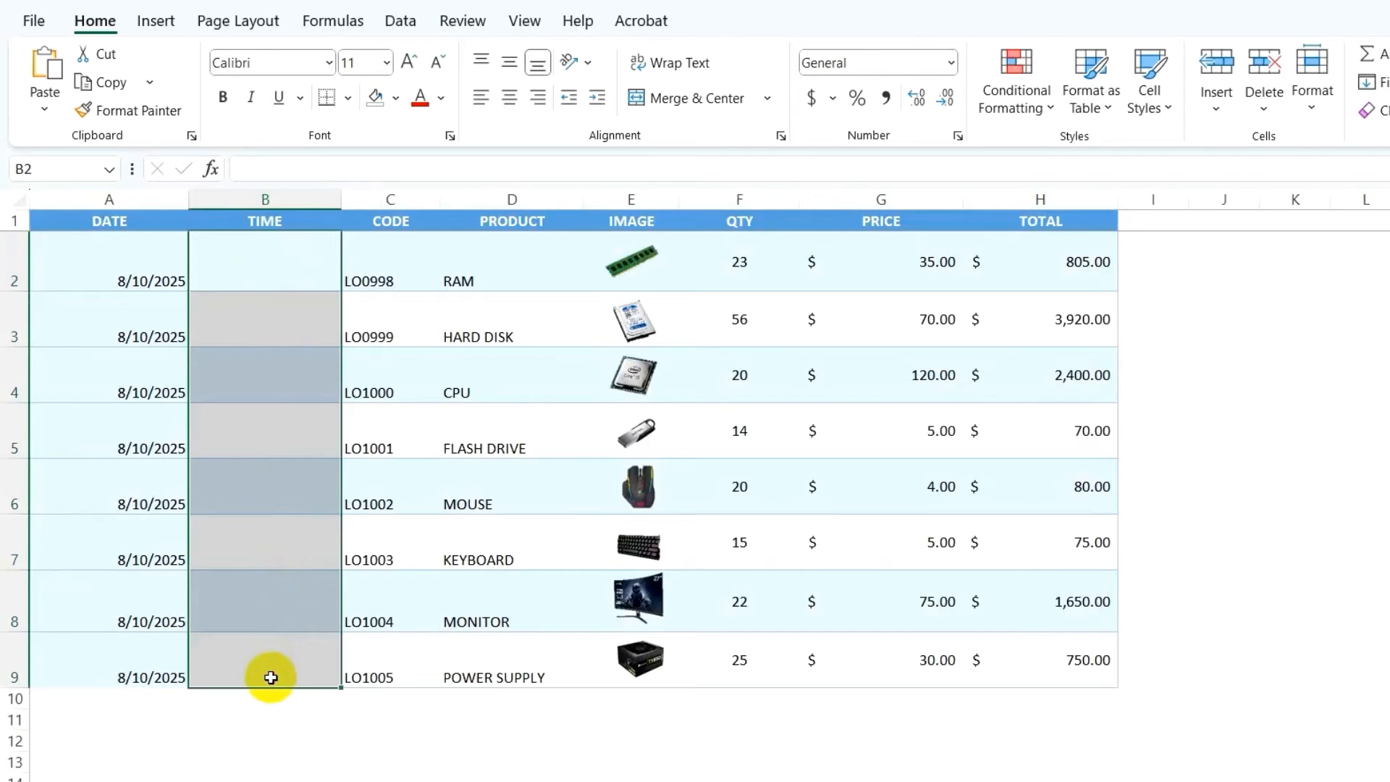
pyautogui.click(403, 22)
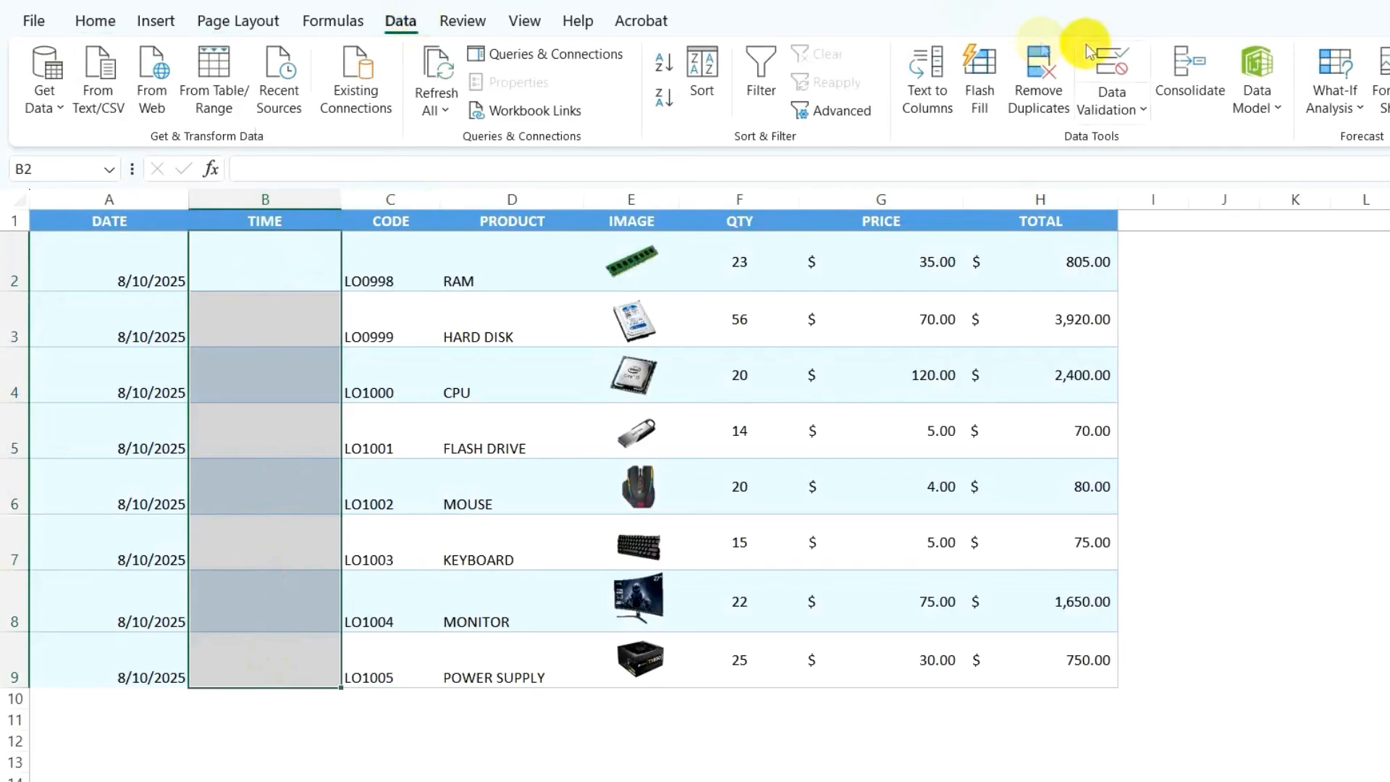
pyautogui.click(1094, 68)
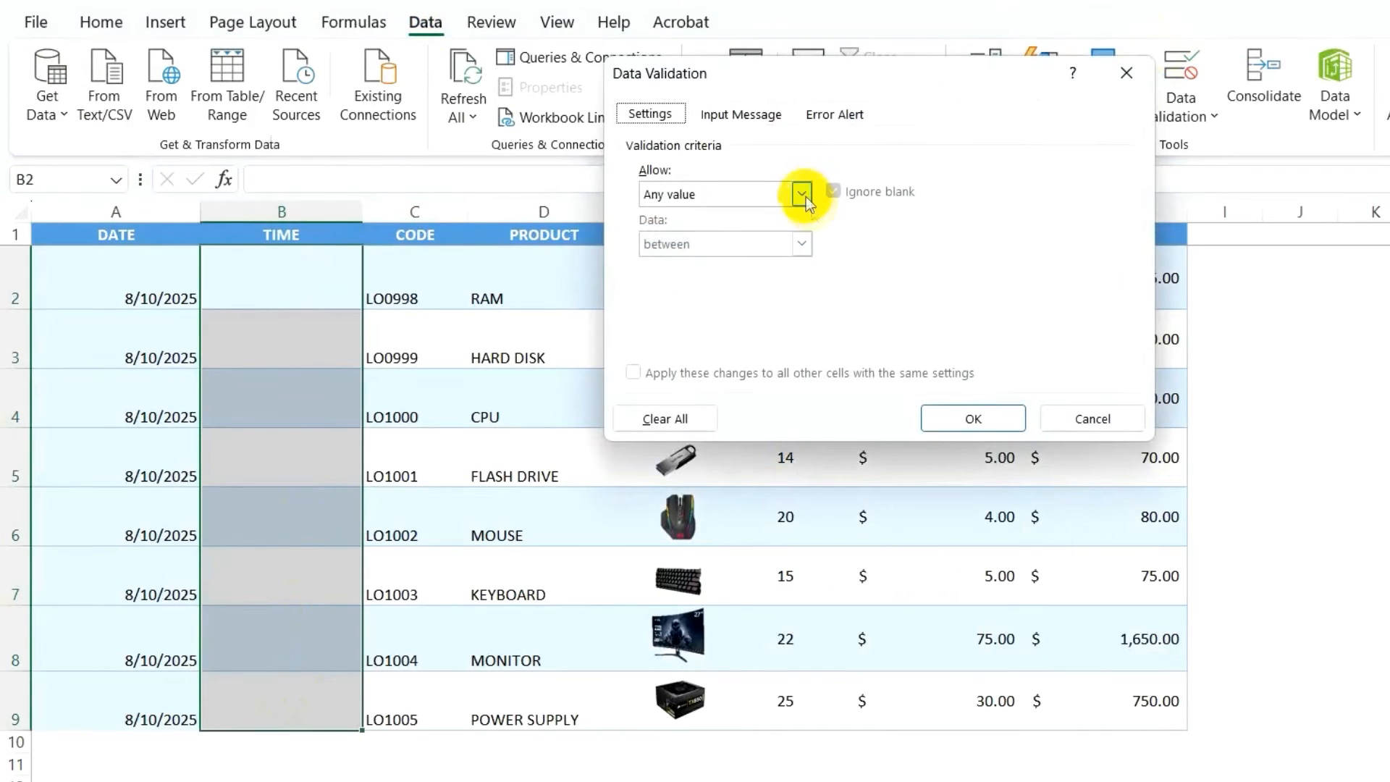
pyautogui.click(804, 196)
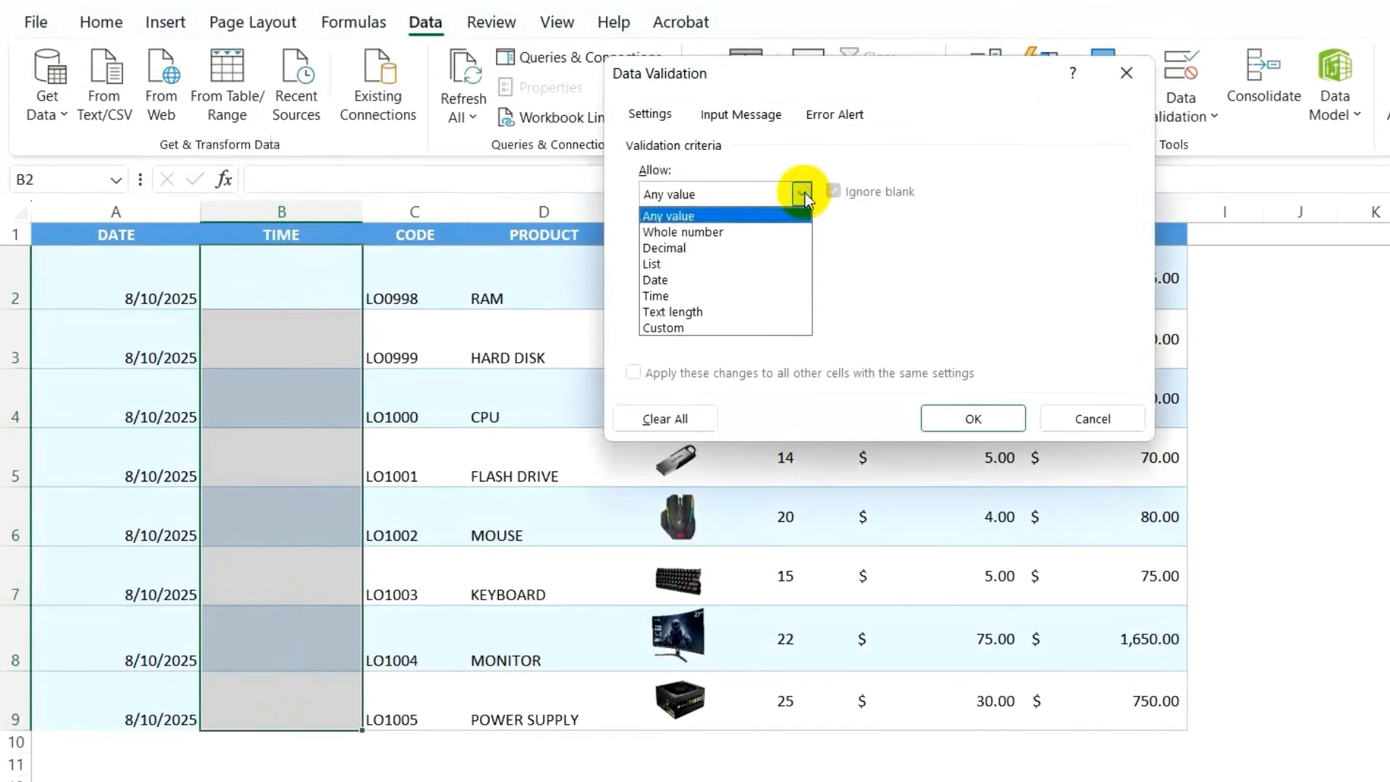
pyautogui.click(686, 297)
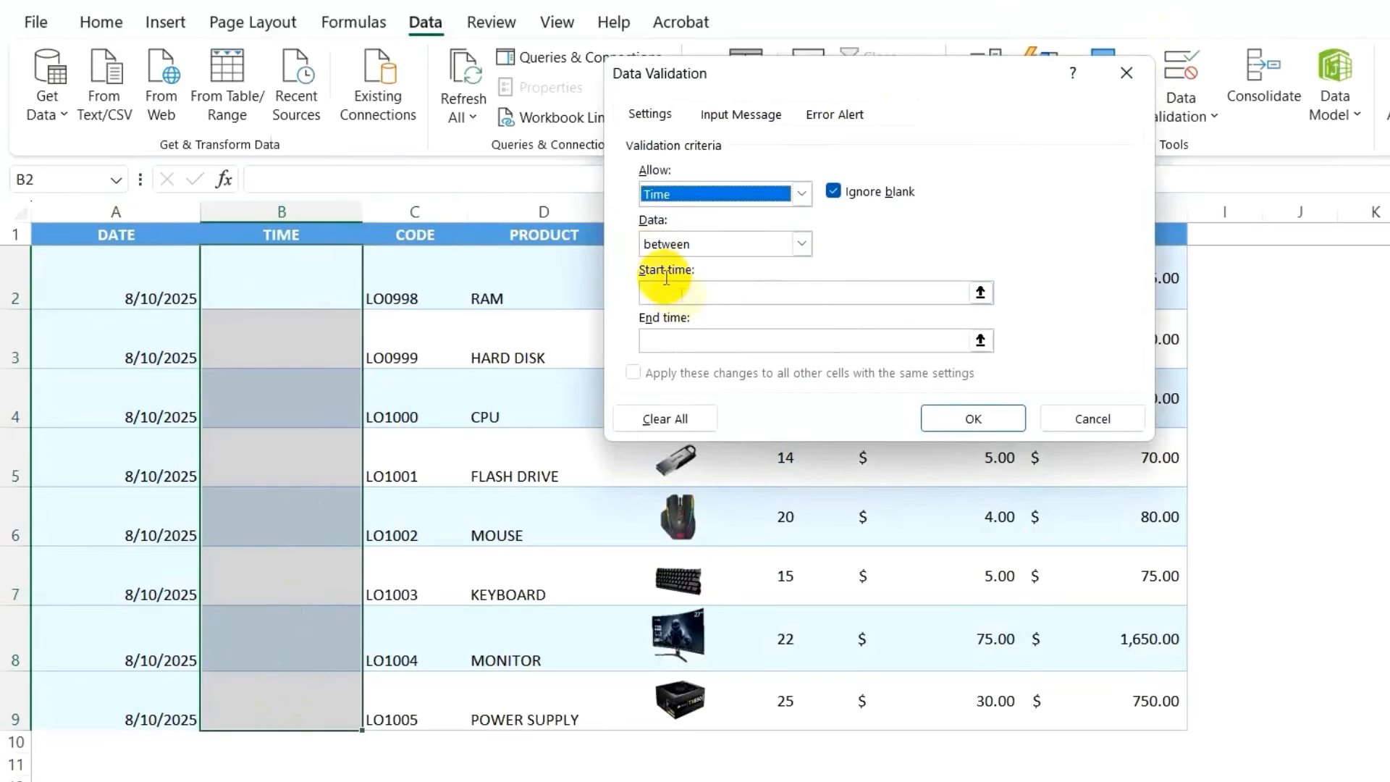
pyautogui.click(717, 293)
pyautogui.write('7:00')
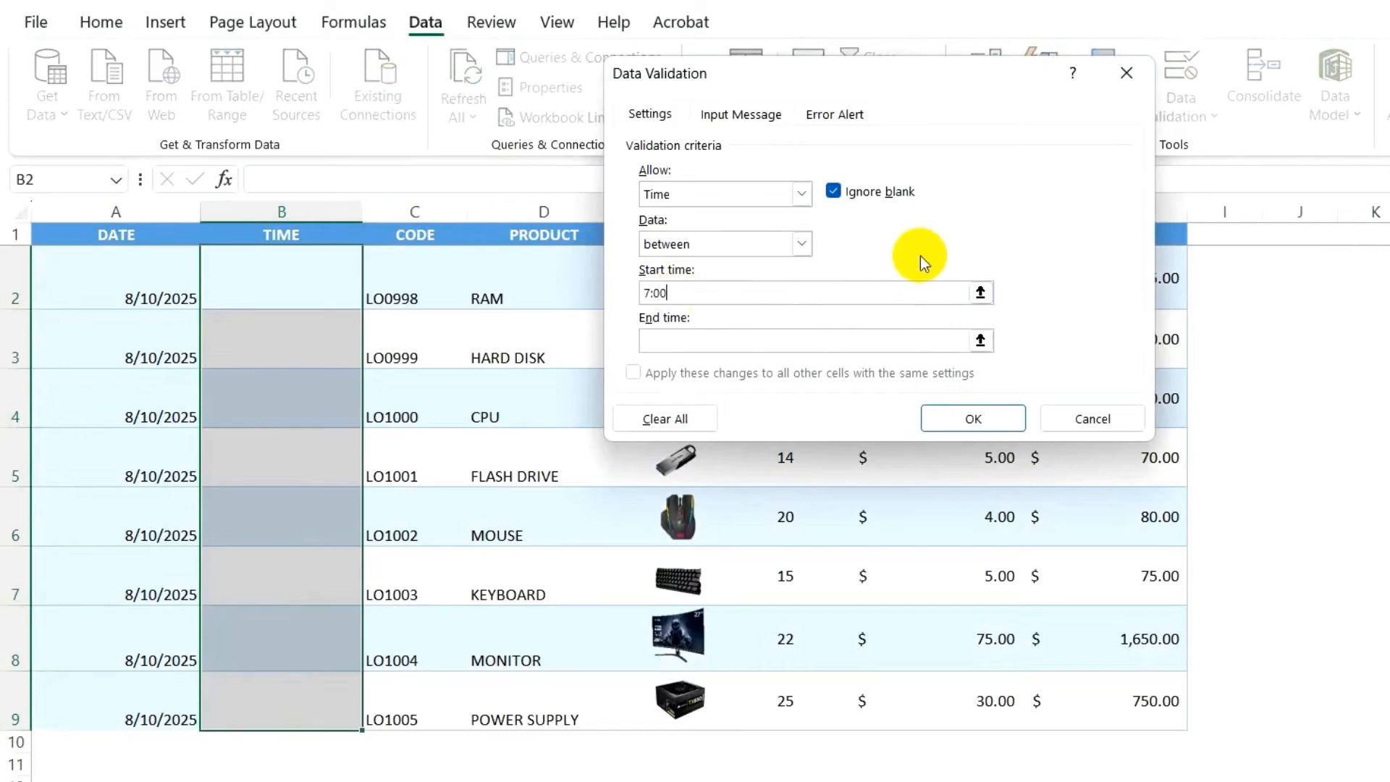
pyautogui.write(' AM')
pyautogui.click(712, 337)
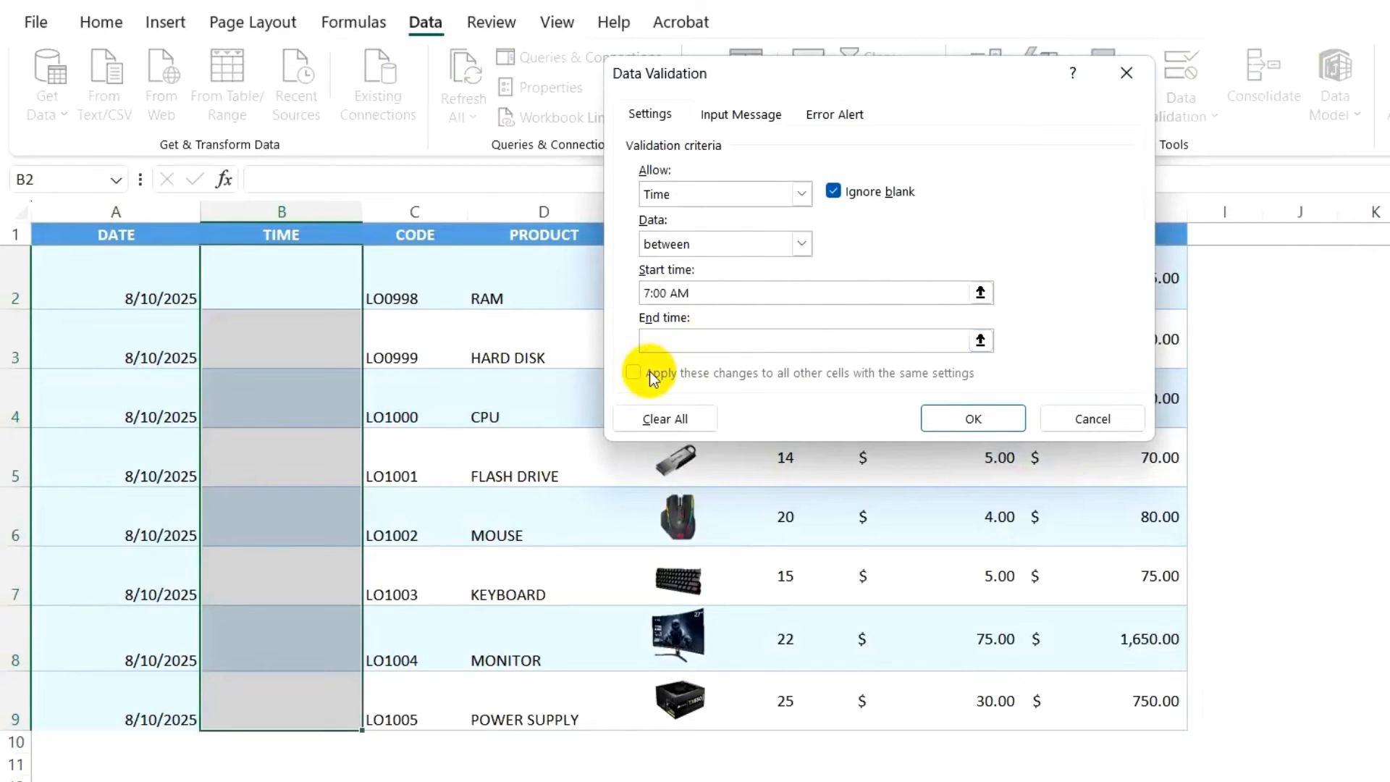
pyautogui.write('5:00 PM')
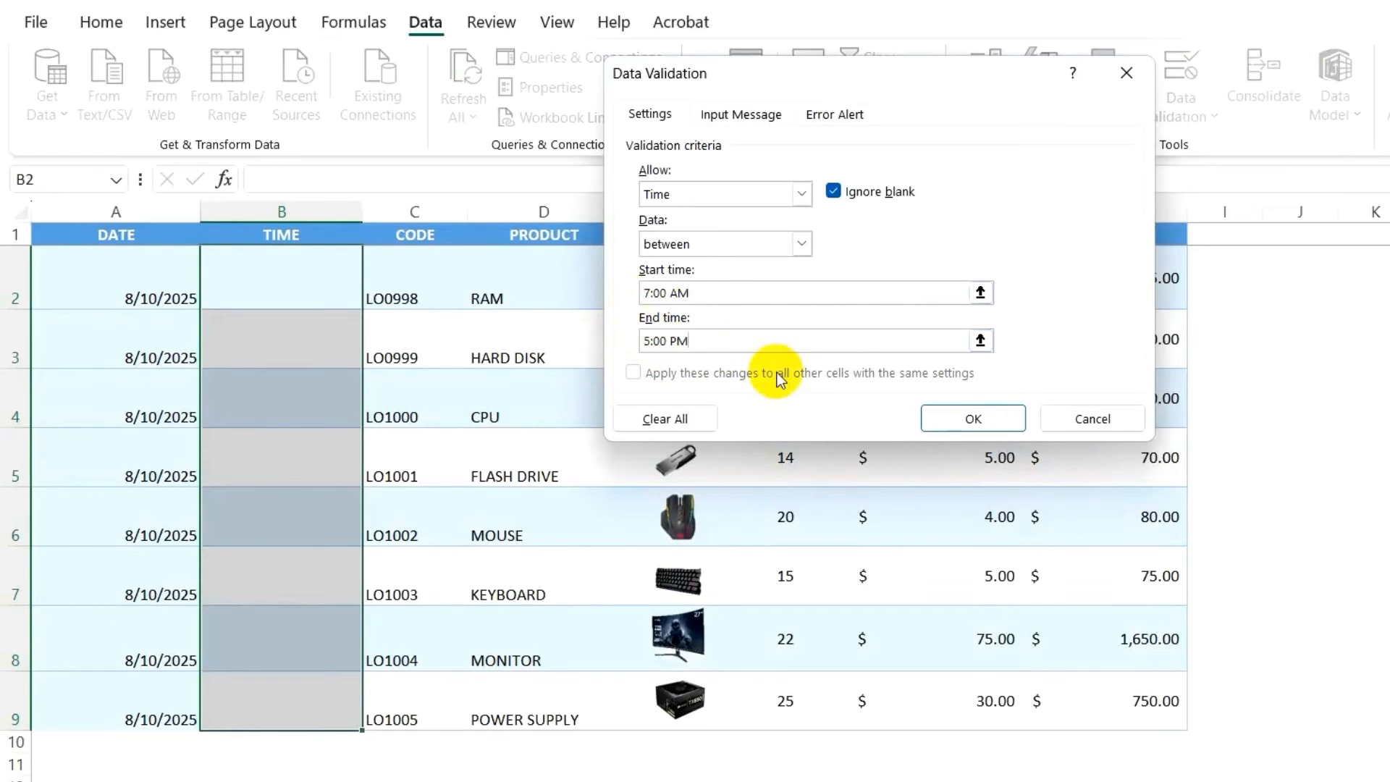
pyautogui.click(1008, 417)
# Test the time rule by entering the allowed time 8:00 in B2.
pyautogui.click(273, 282)
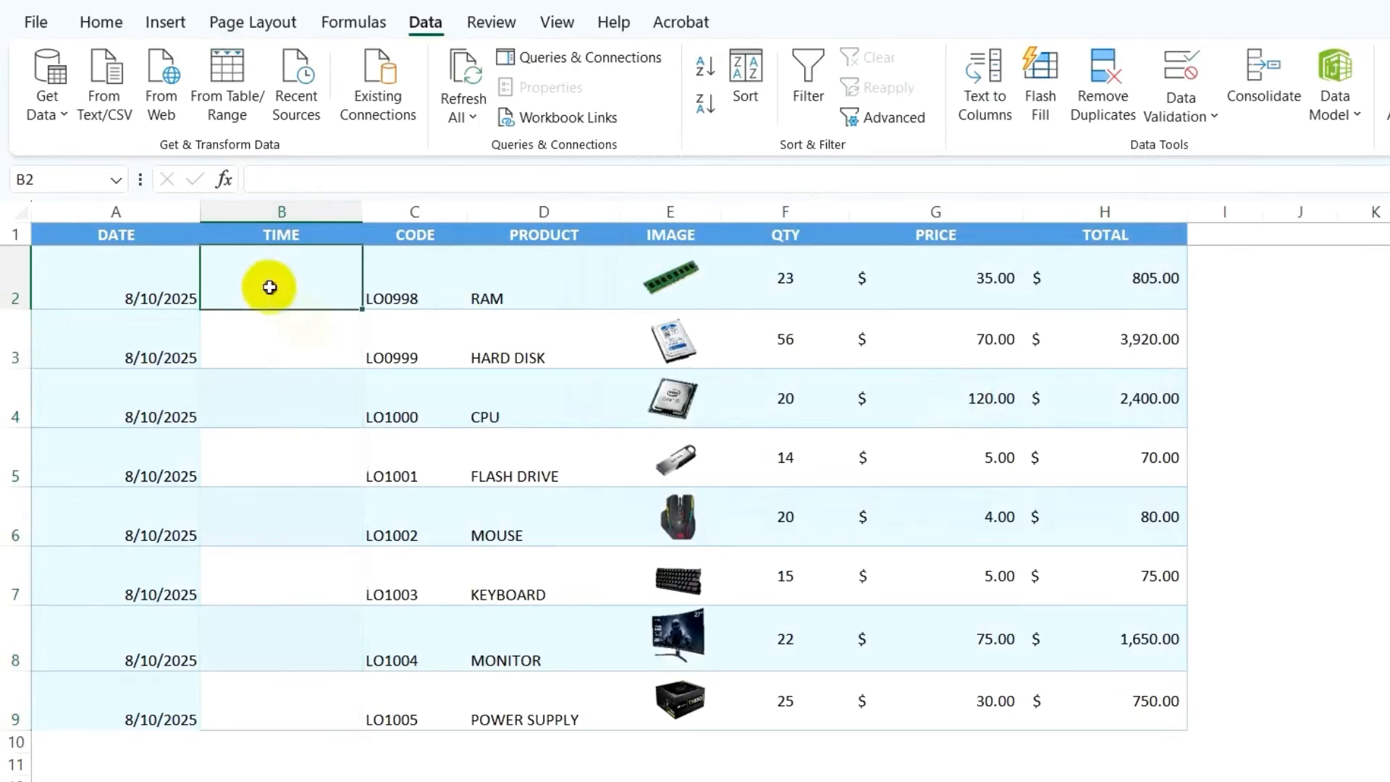
pyautogui.write('8:00')
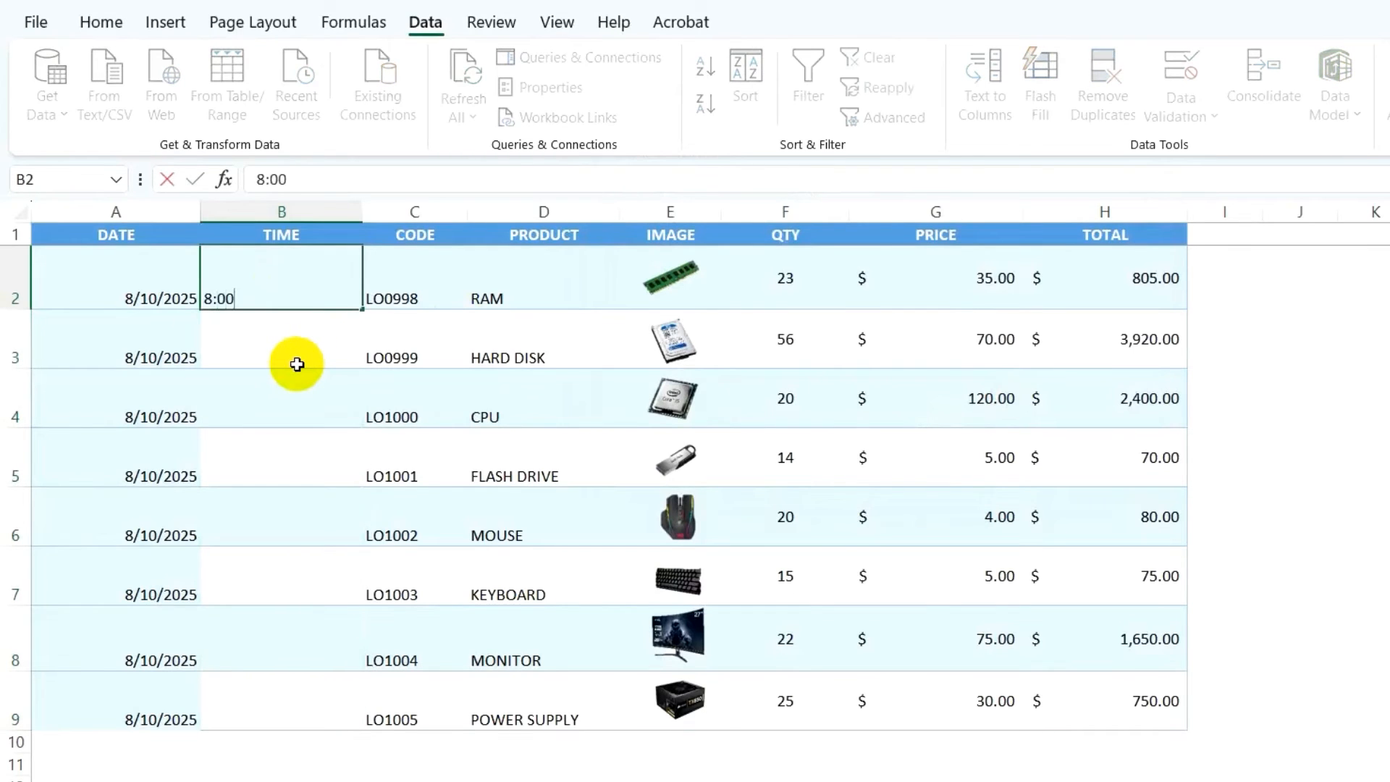
pyautogui.press('Return')
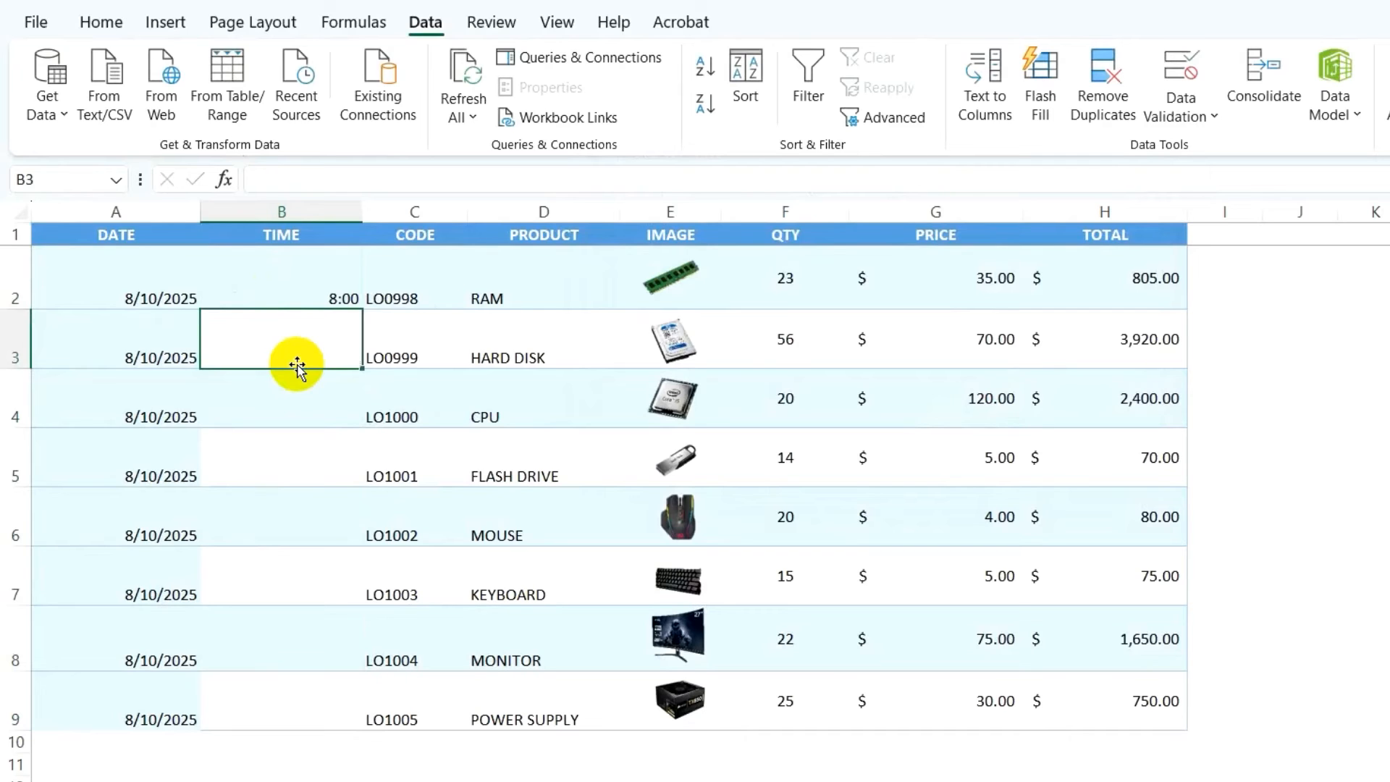
# Test the time rule by trying the out-of-range time 20:00 in B3, and cancel the entry.
pyautogui.write('20:00')
pyautogui.press('Return')
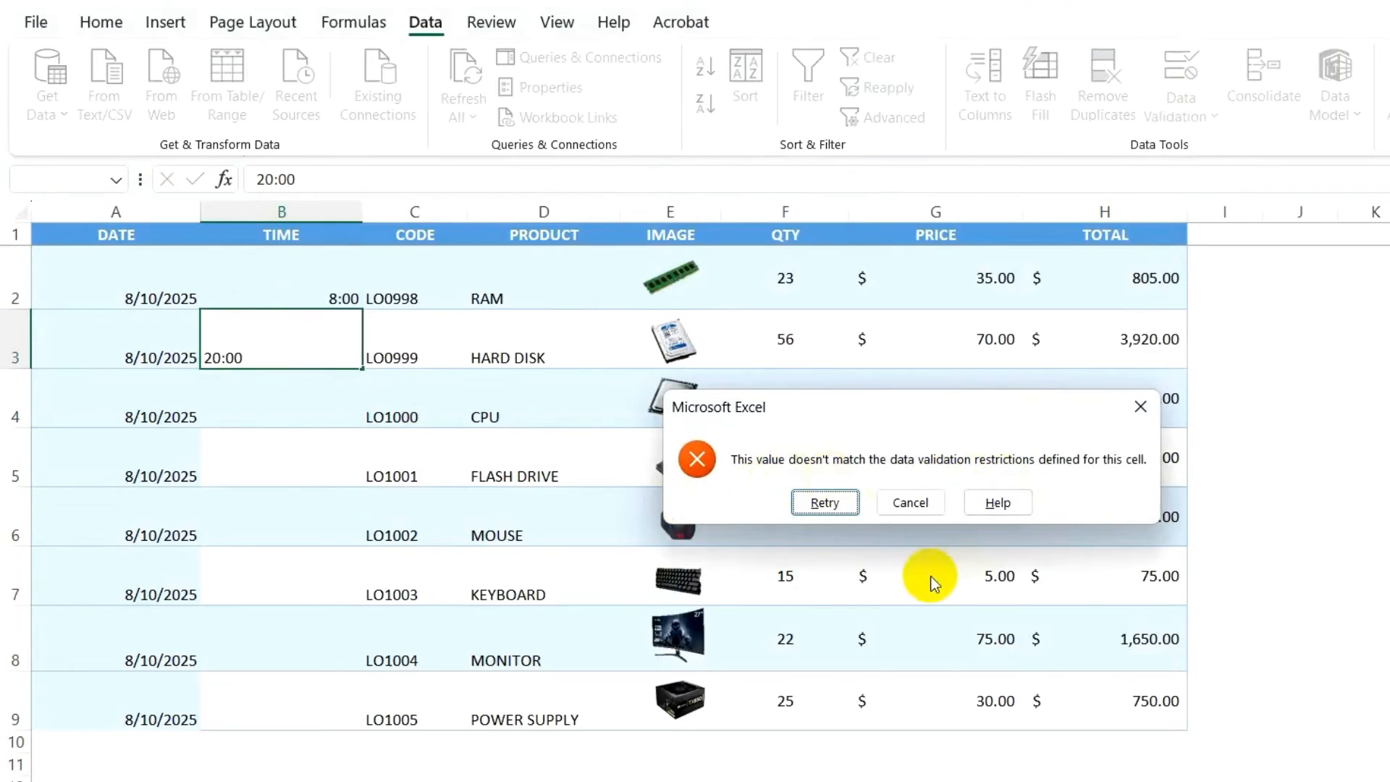
pyautogui.click(910, 504)
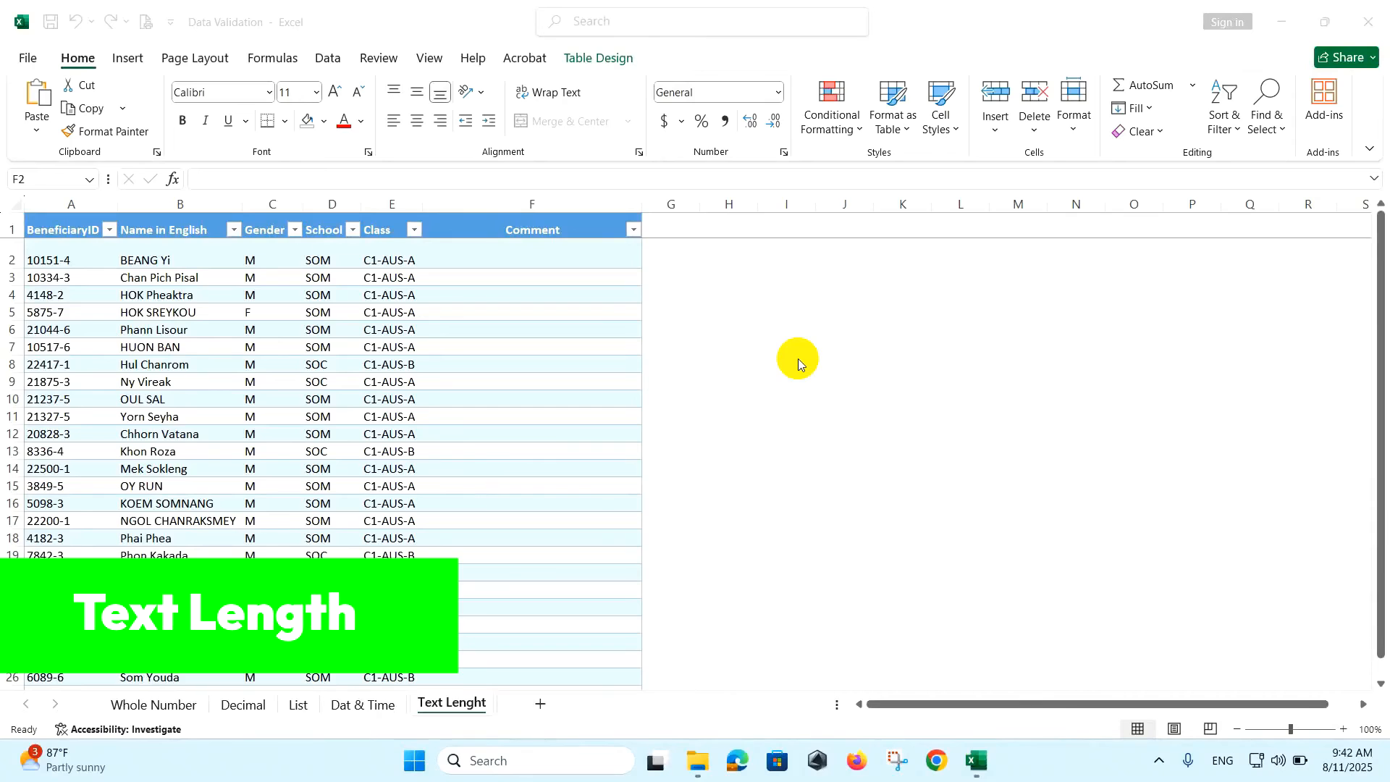
# Restrict the Comment cells from F2 down the table to a text length less than 11 with data validation.
pyautogui.click(586, 261)
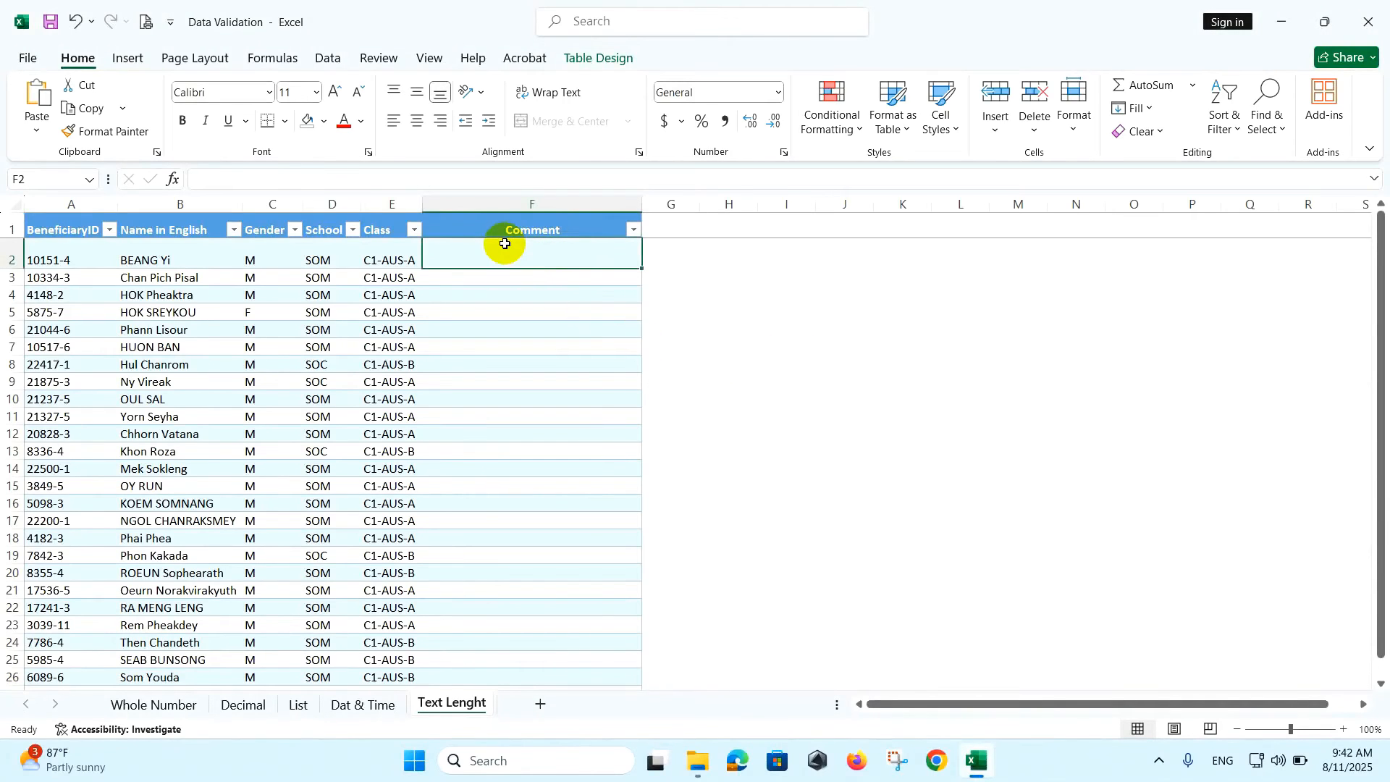
pyautogui.moveTo(497, 240); pyautogui.dragTo(475, 658)
pyautogui.scroll(1, 730, 463)
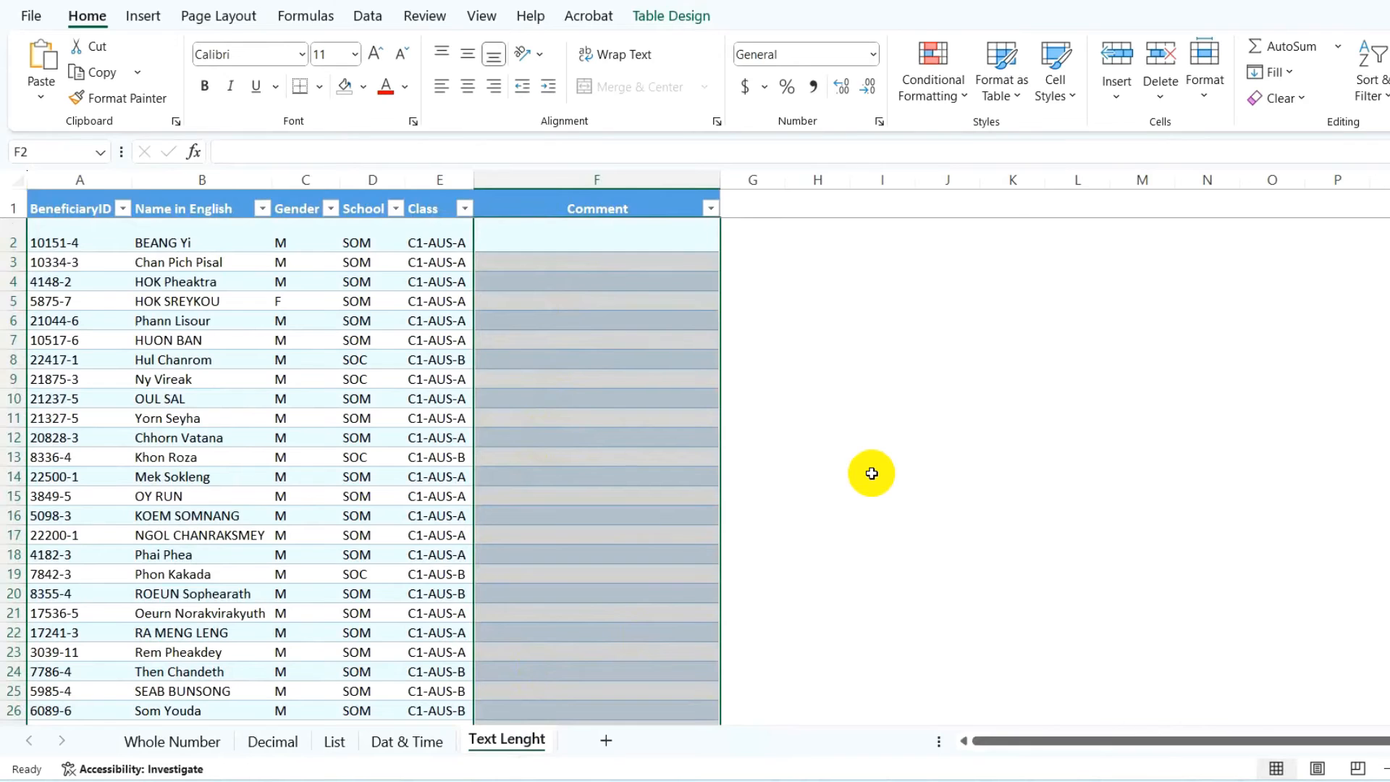
pyautogui.click(368, 19)
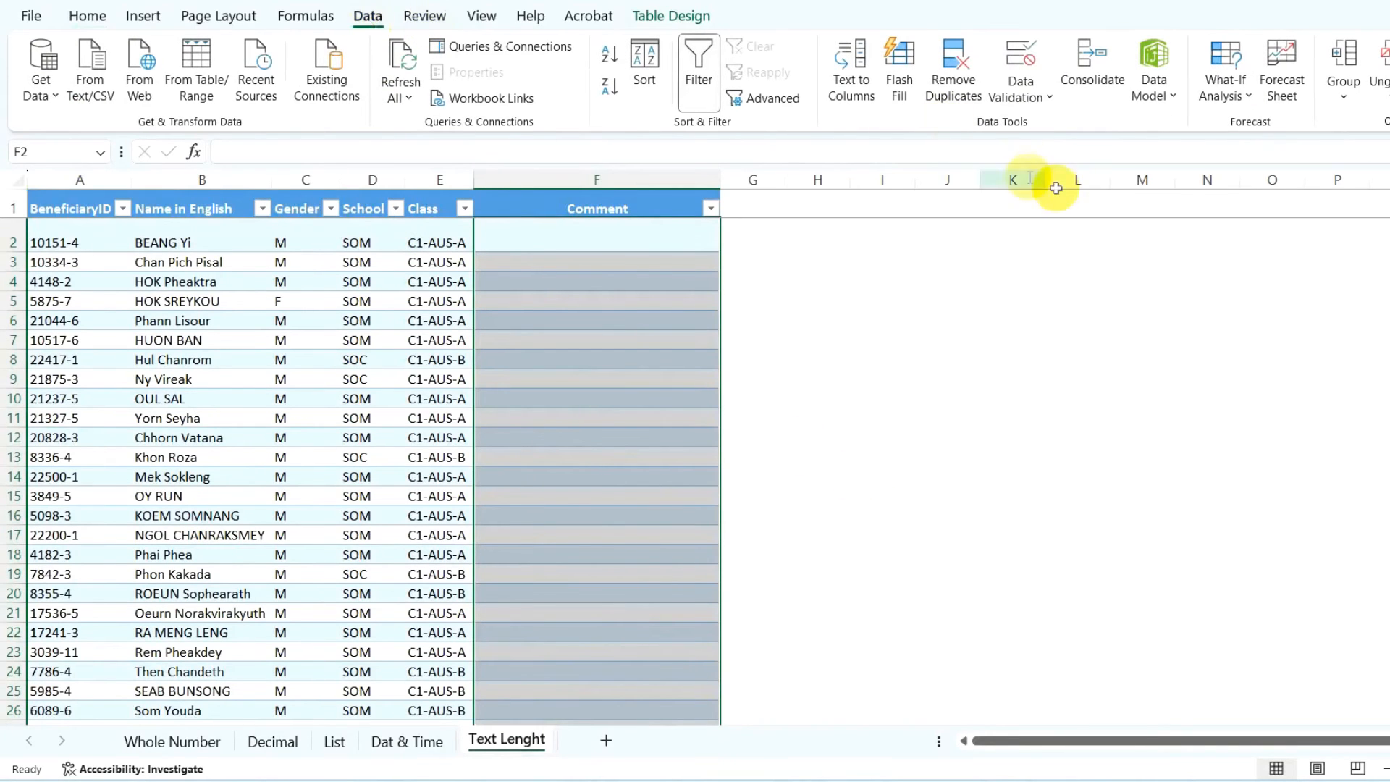
pyautogui.click(1021, 61)
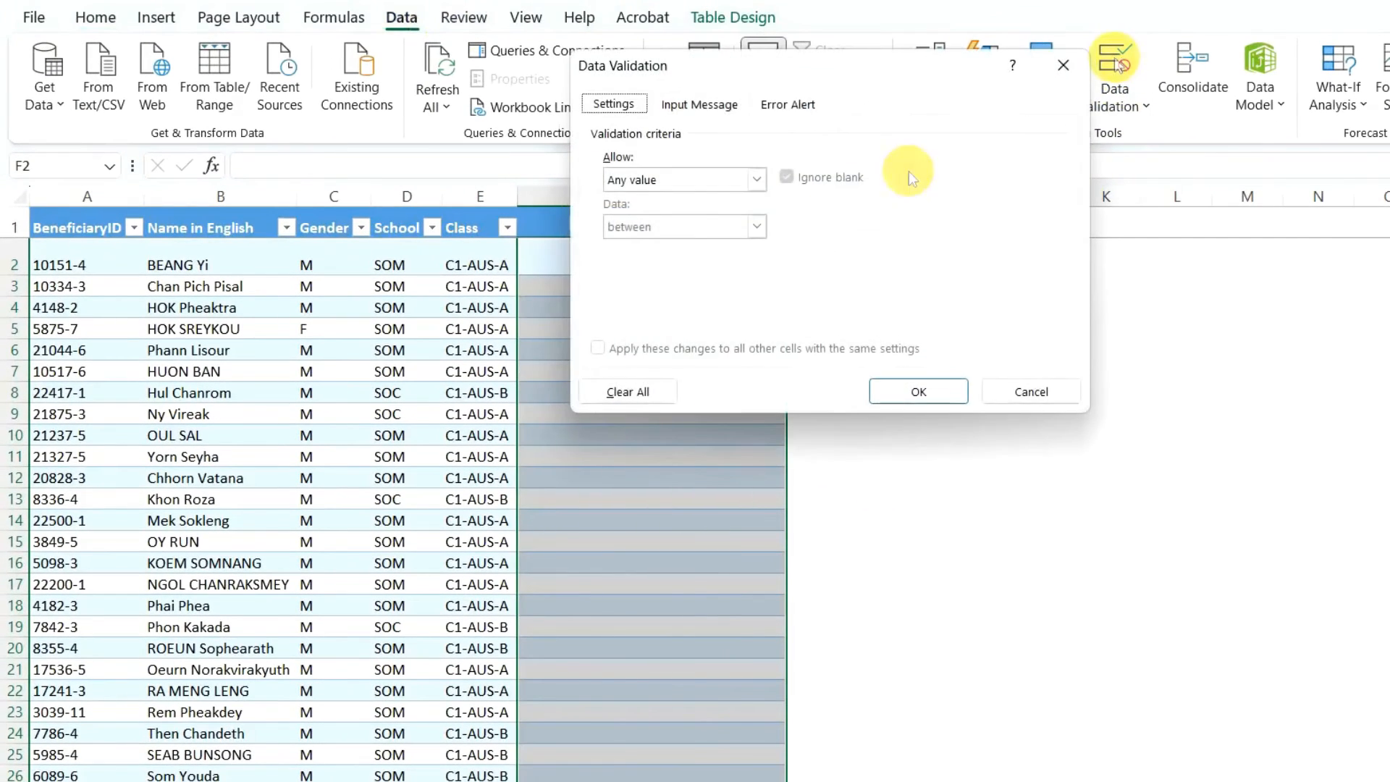
pyautogui.click(756, 179)
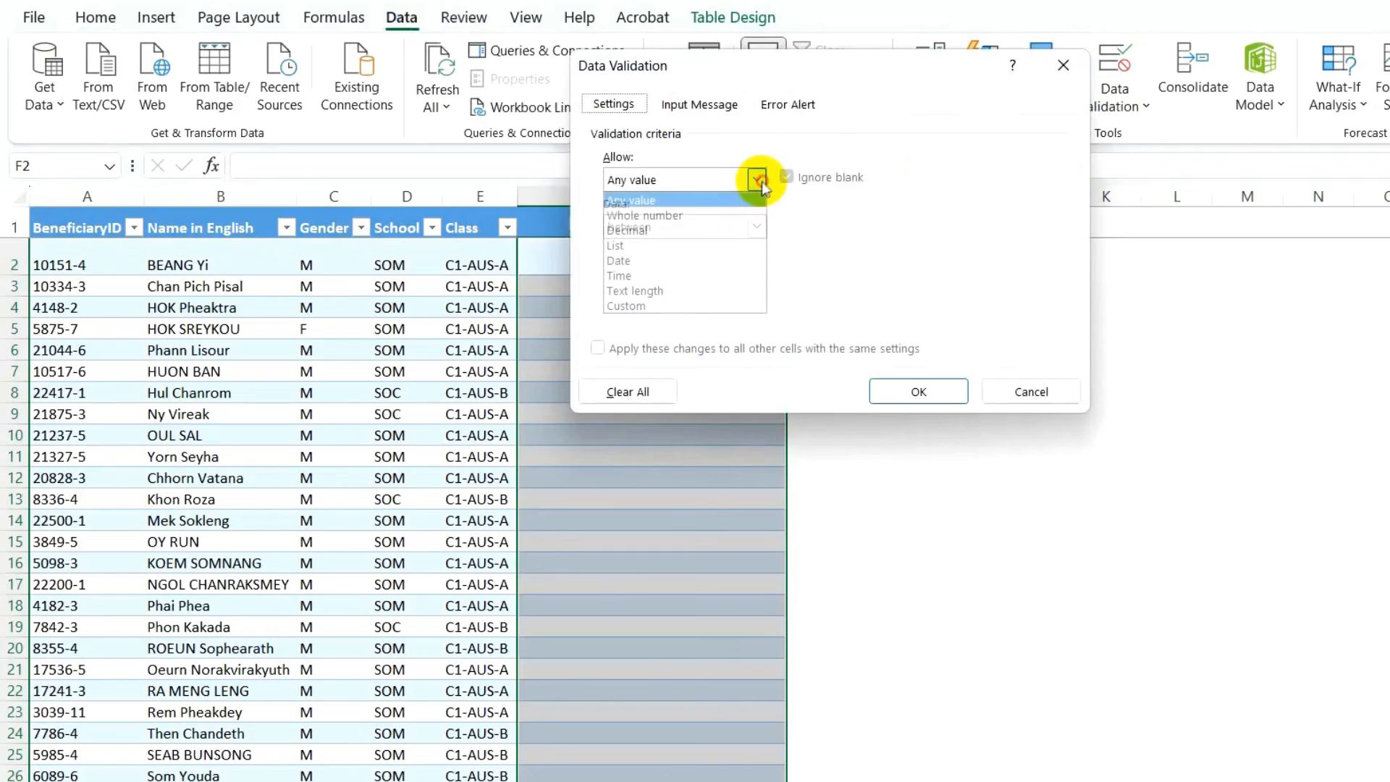
pyautogui.click(676, 291)
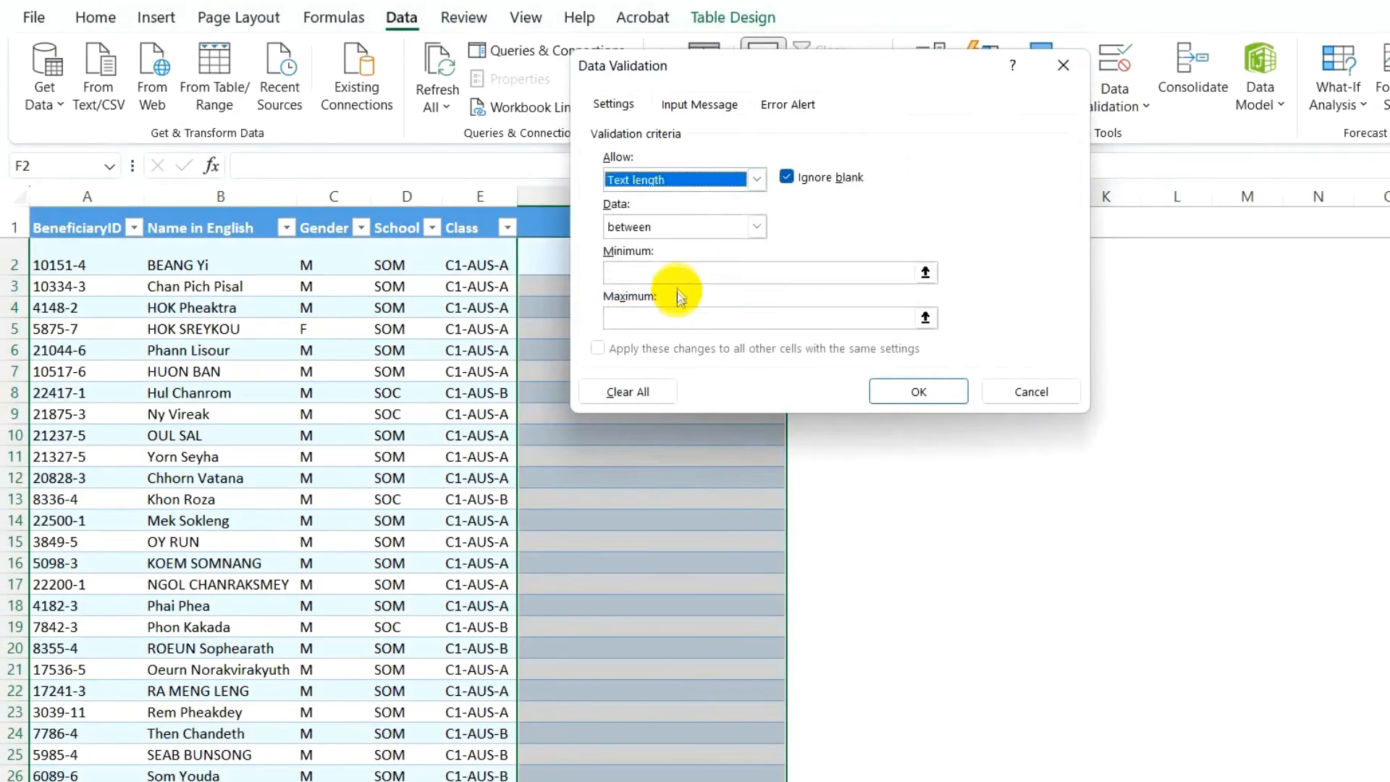
pyautogui.click(756, 228)
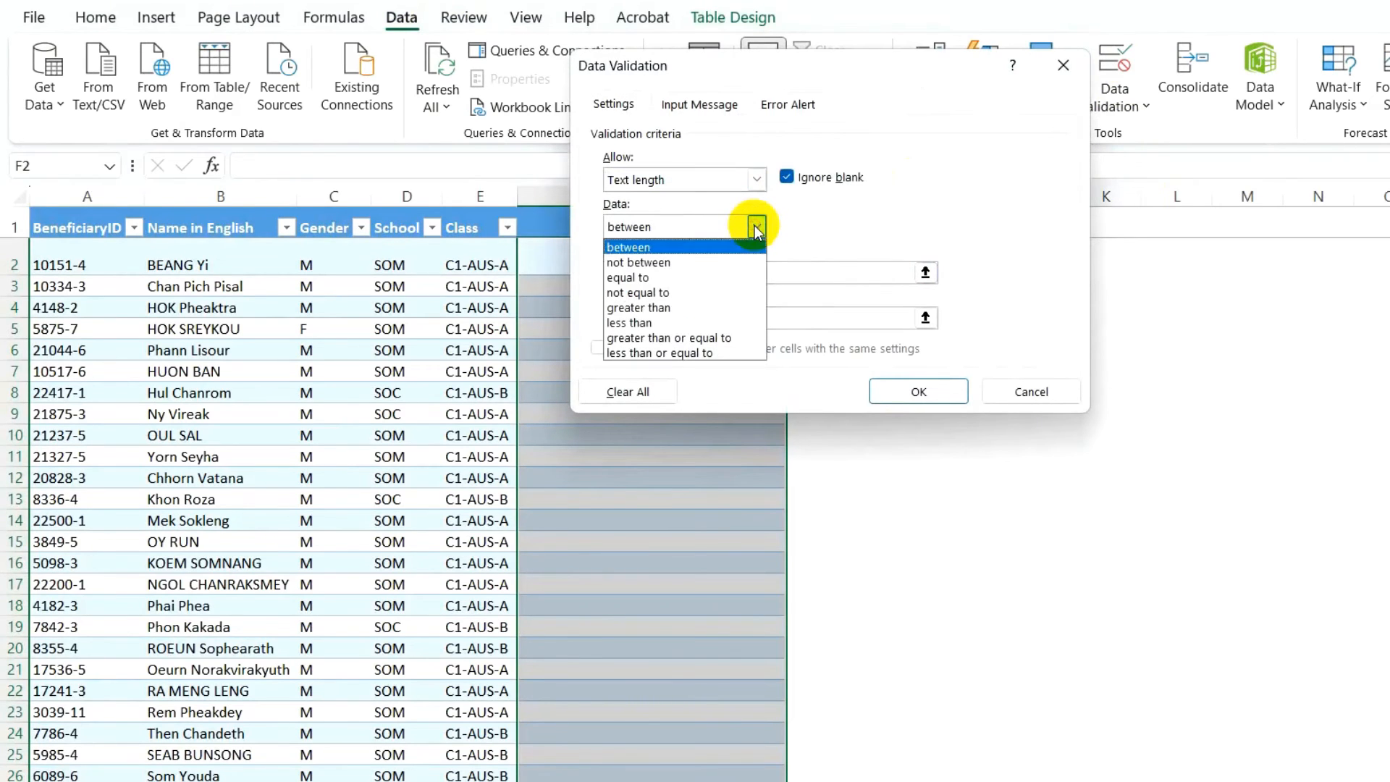
pyautogui.click(661, 320)
pyautogui.click(678, 273)
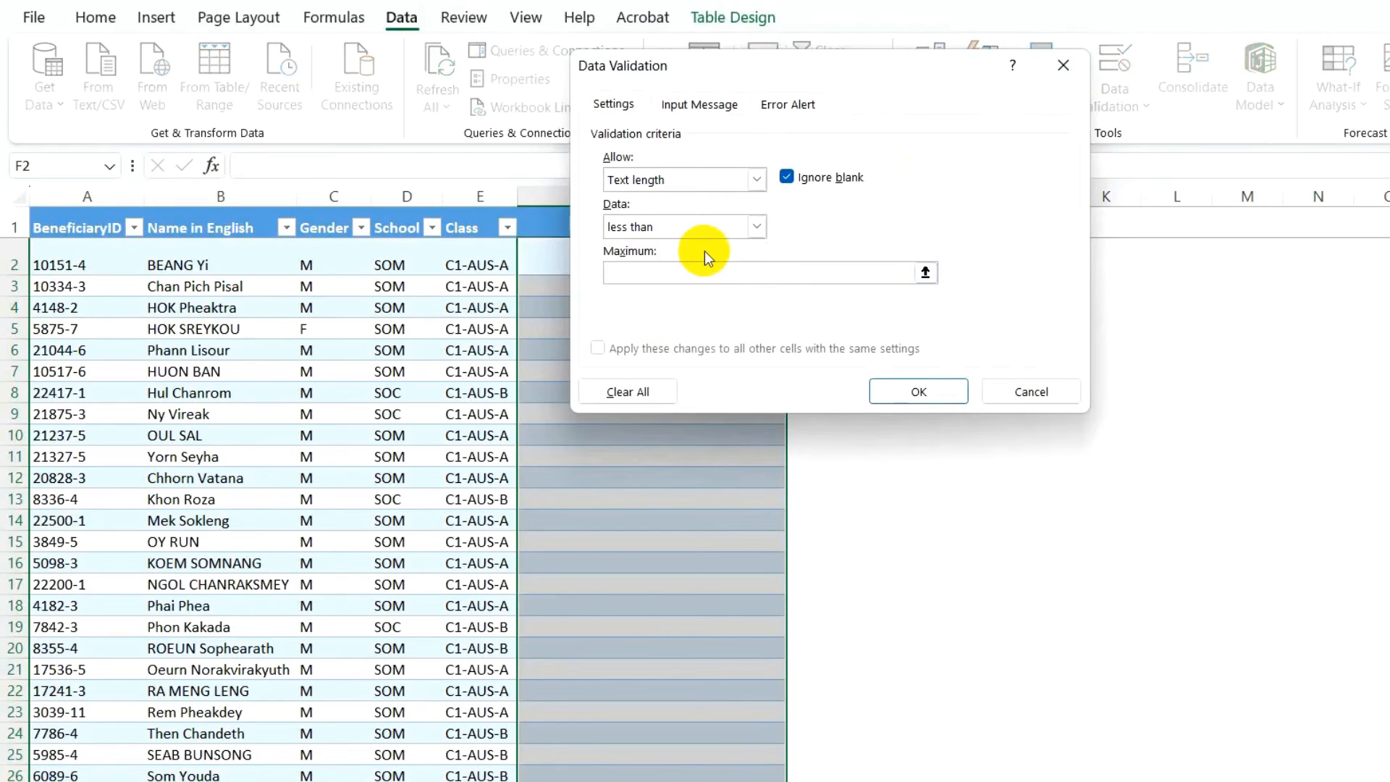
pyautogui.write('11')
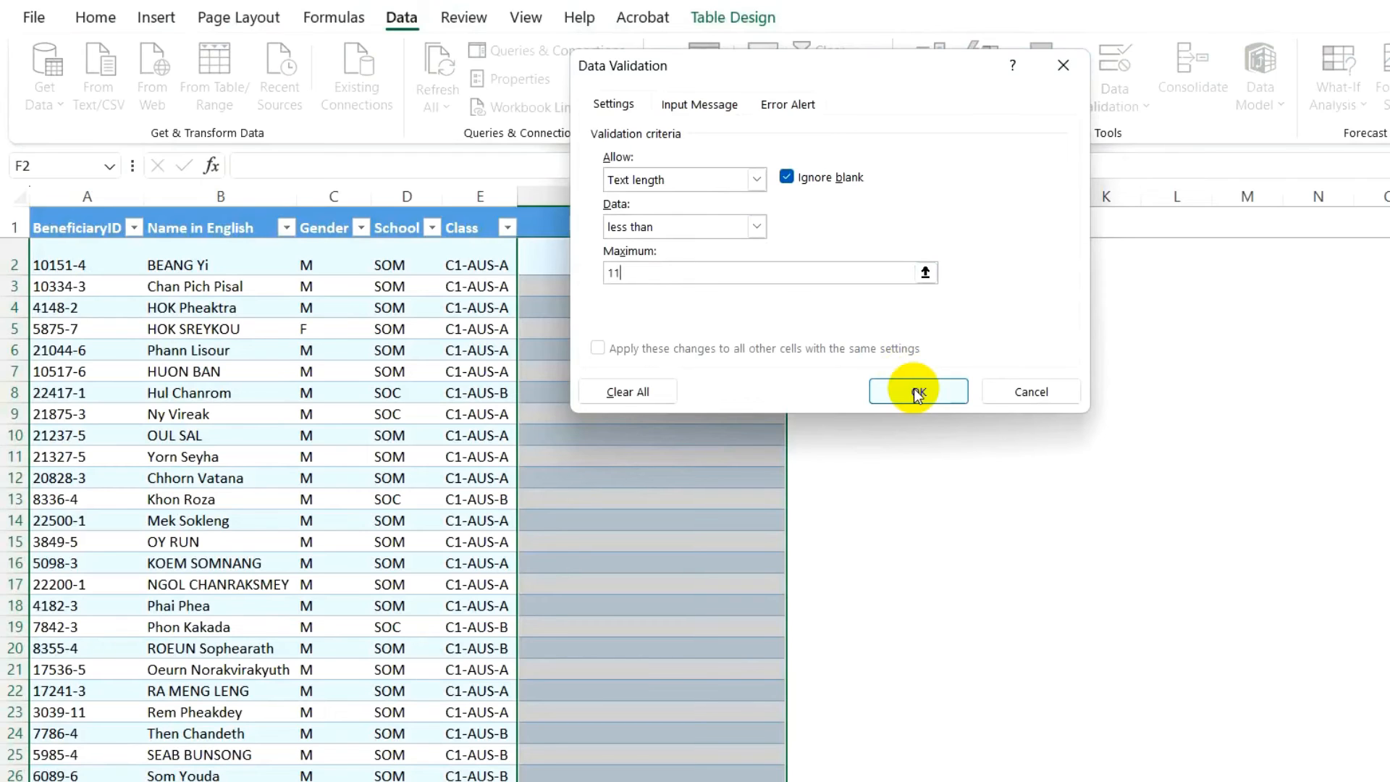
pyautogui.click(917, 392)
pyautogui.click(674, 268)
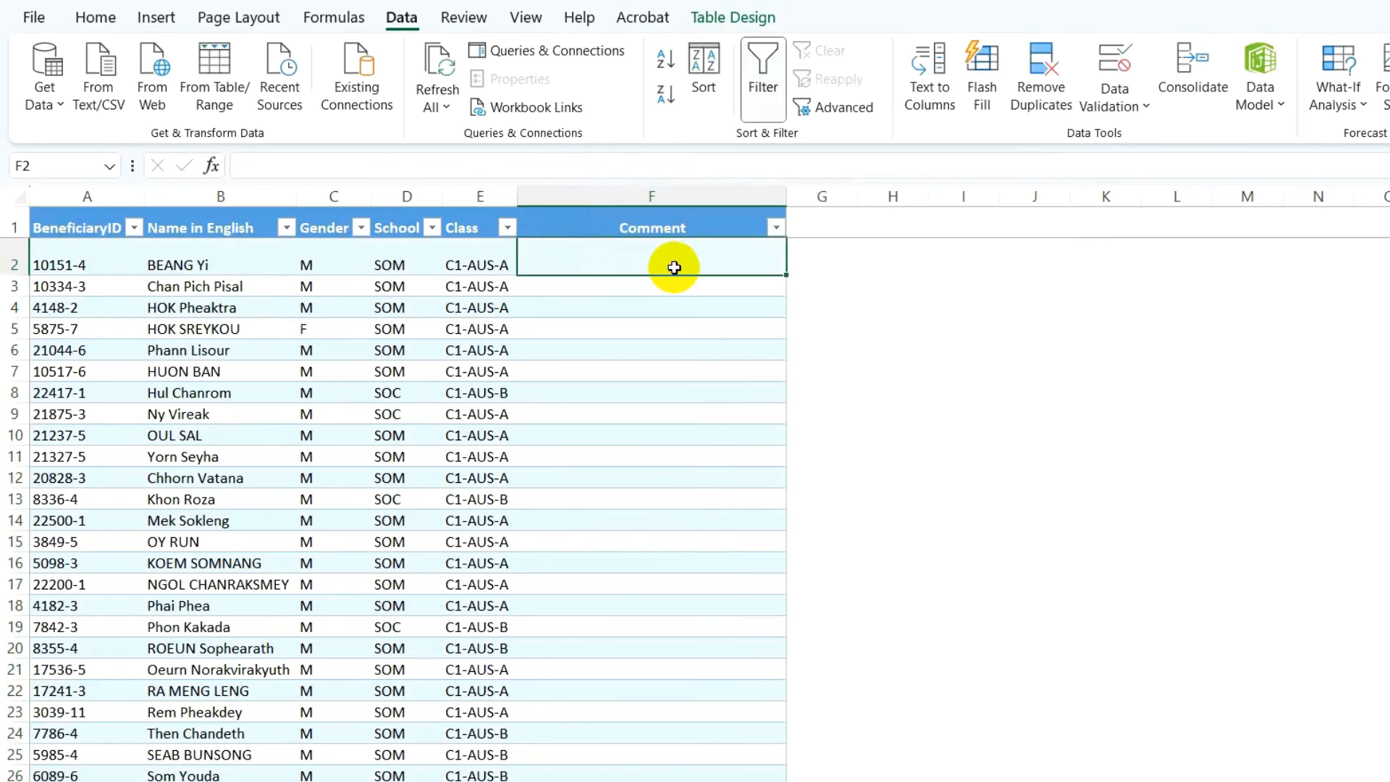
pyautogui.write('12345')
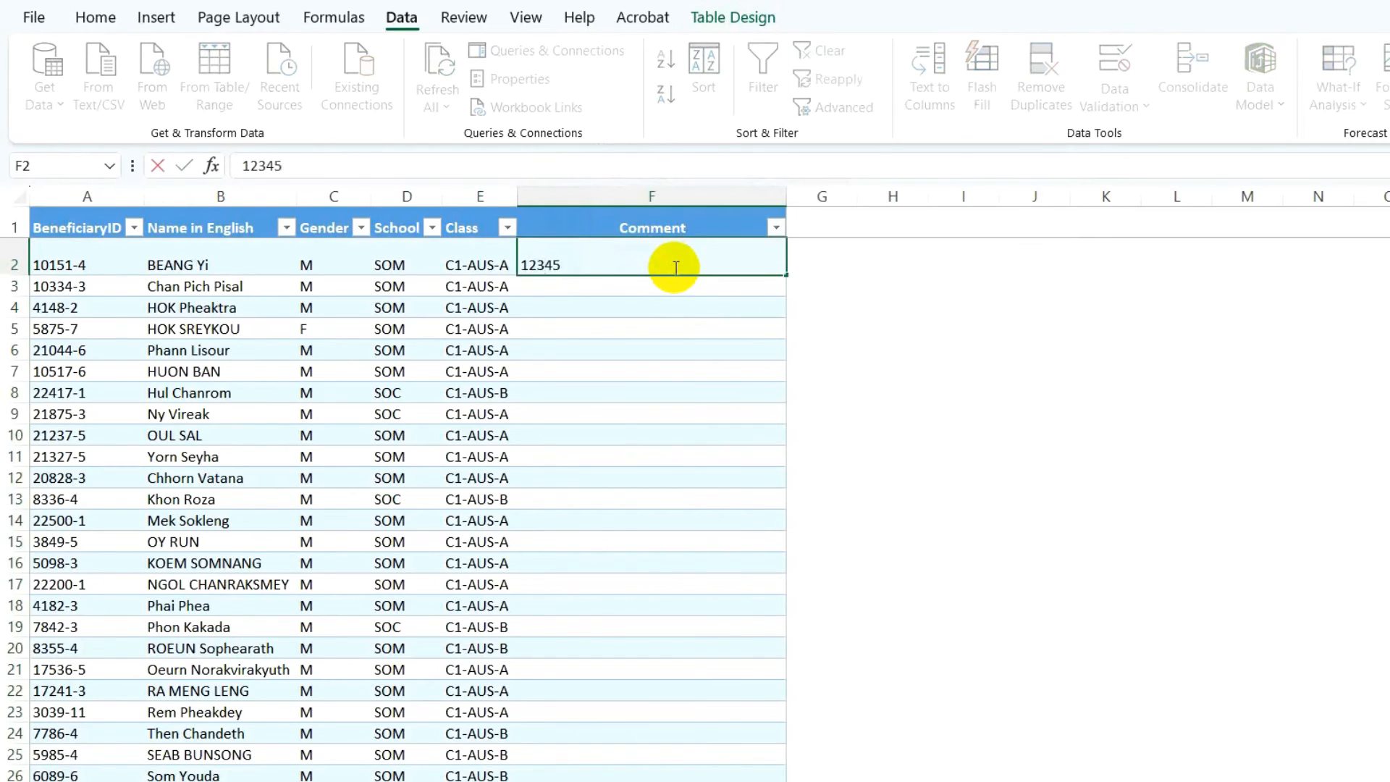
pyautogui.write('67891011')
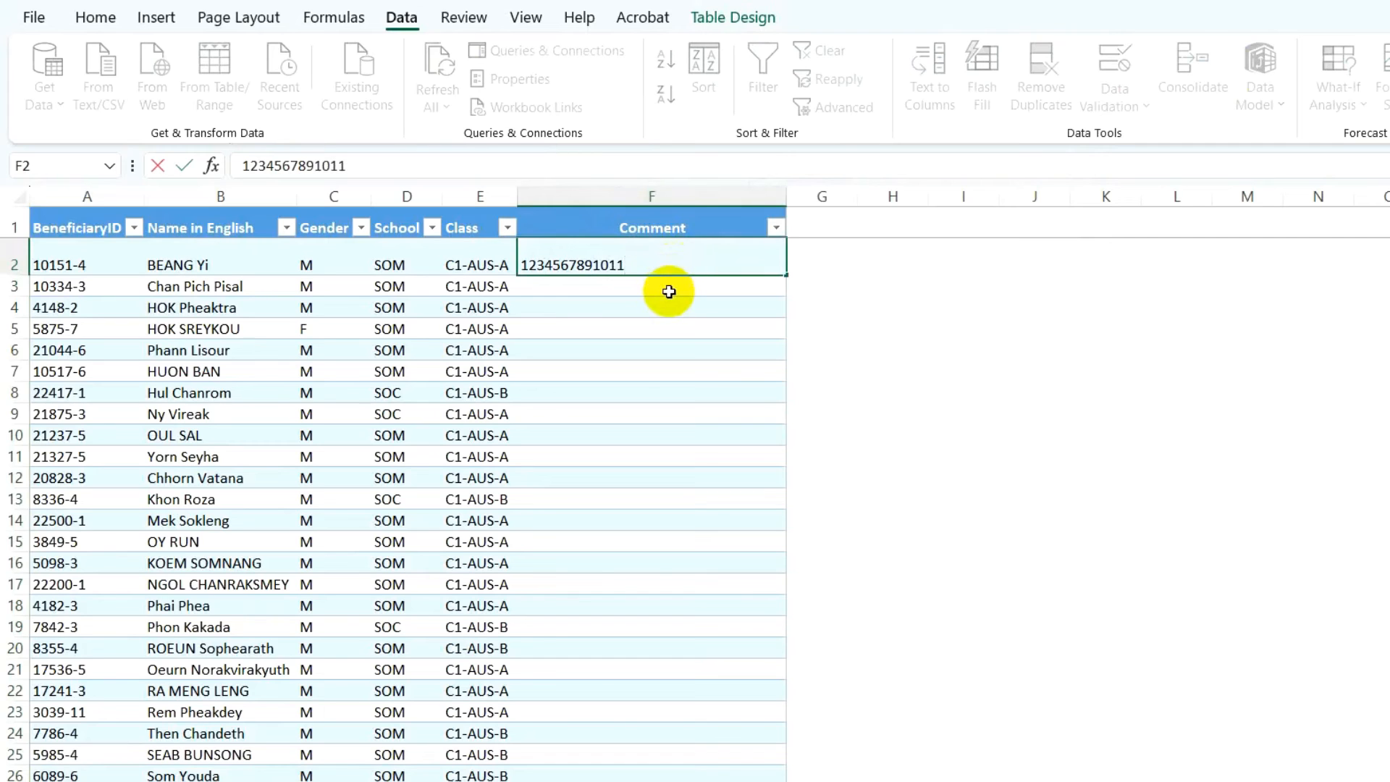
pyautogui.click(669, 291)
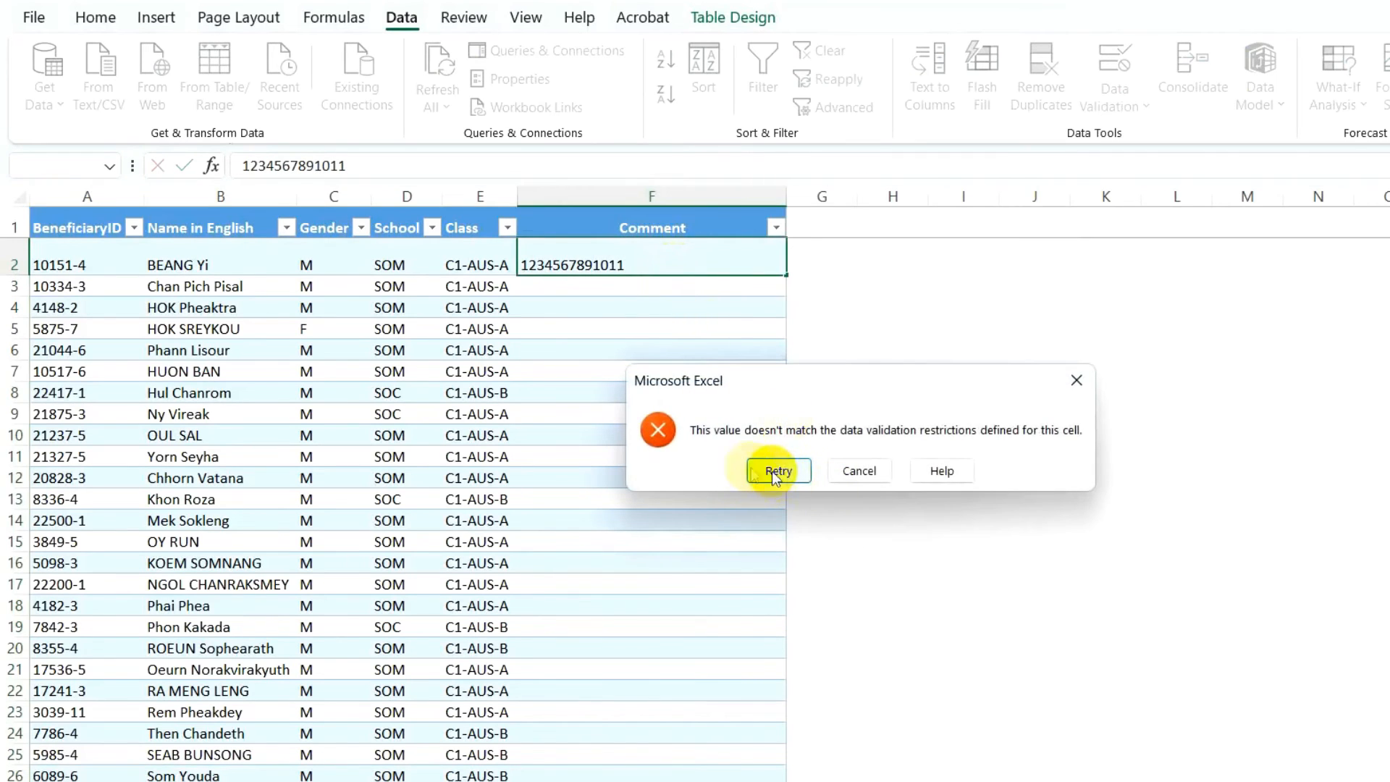
pyautogui.click(1076, 379)
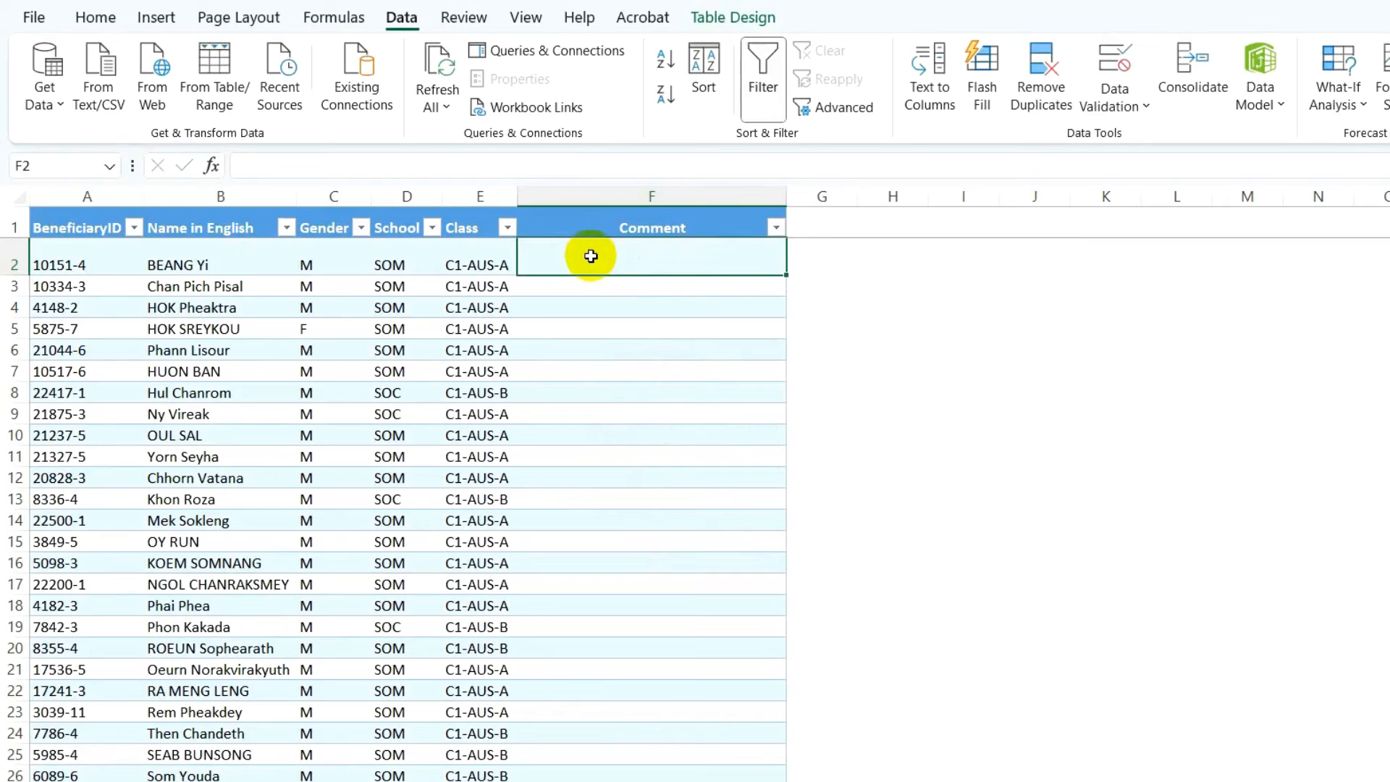
# Test the text length rule by entering the allowed value 123456789 in Comment cell F2.
pyautogui.write('12345')
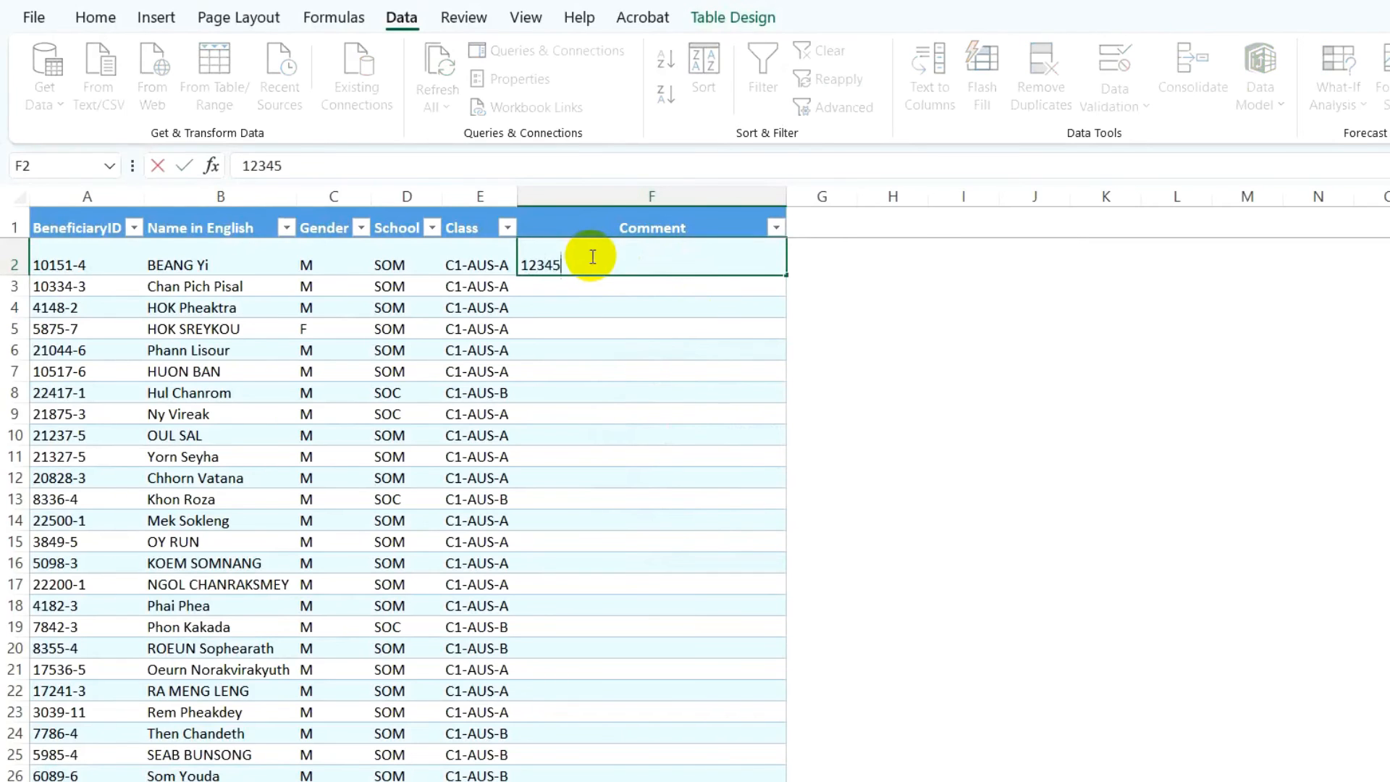
pyautogui.write('6789')
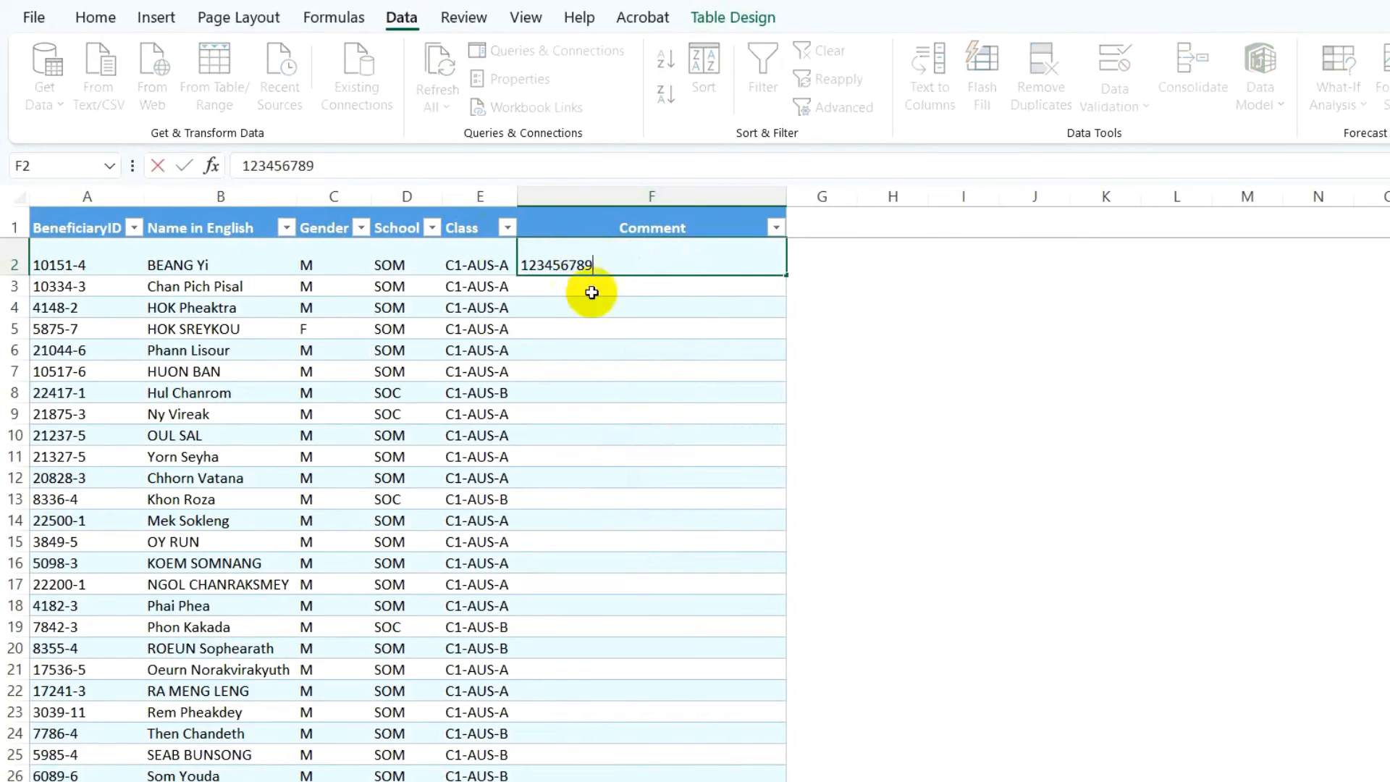
pyautogui.click(599, 285)
pyautogui.click(695, 263)
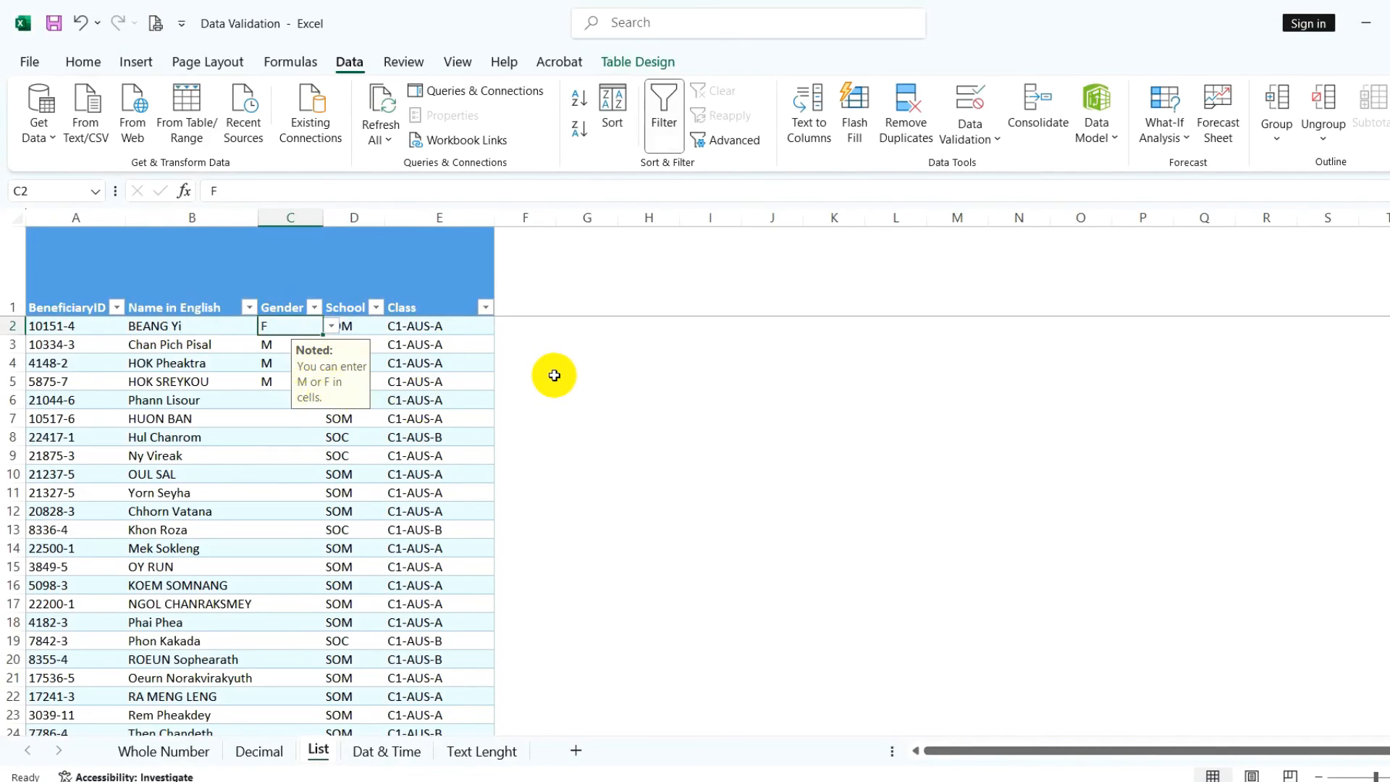
# Add an input message to Gender cells C2:C20 with the title "Noted:" and the text "You can enter M or F in cells.".
pyautogui.moveTo(278, 326); pyautogui.dragTo(282, 658)
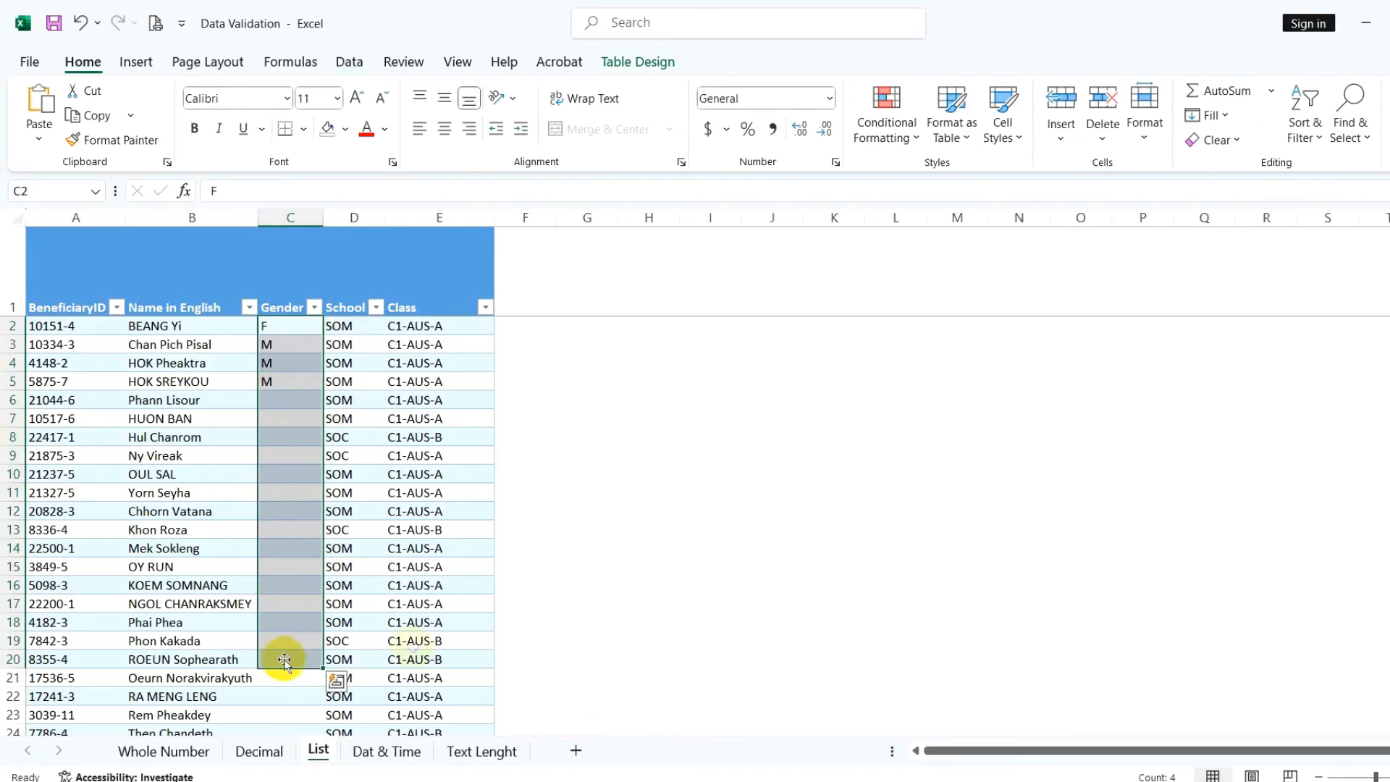
pyautogui.click(349, 62)
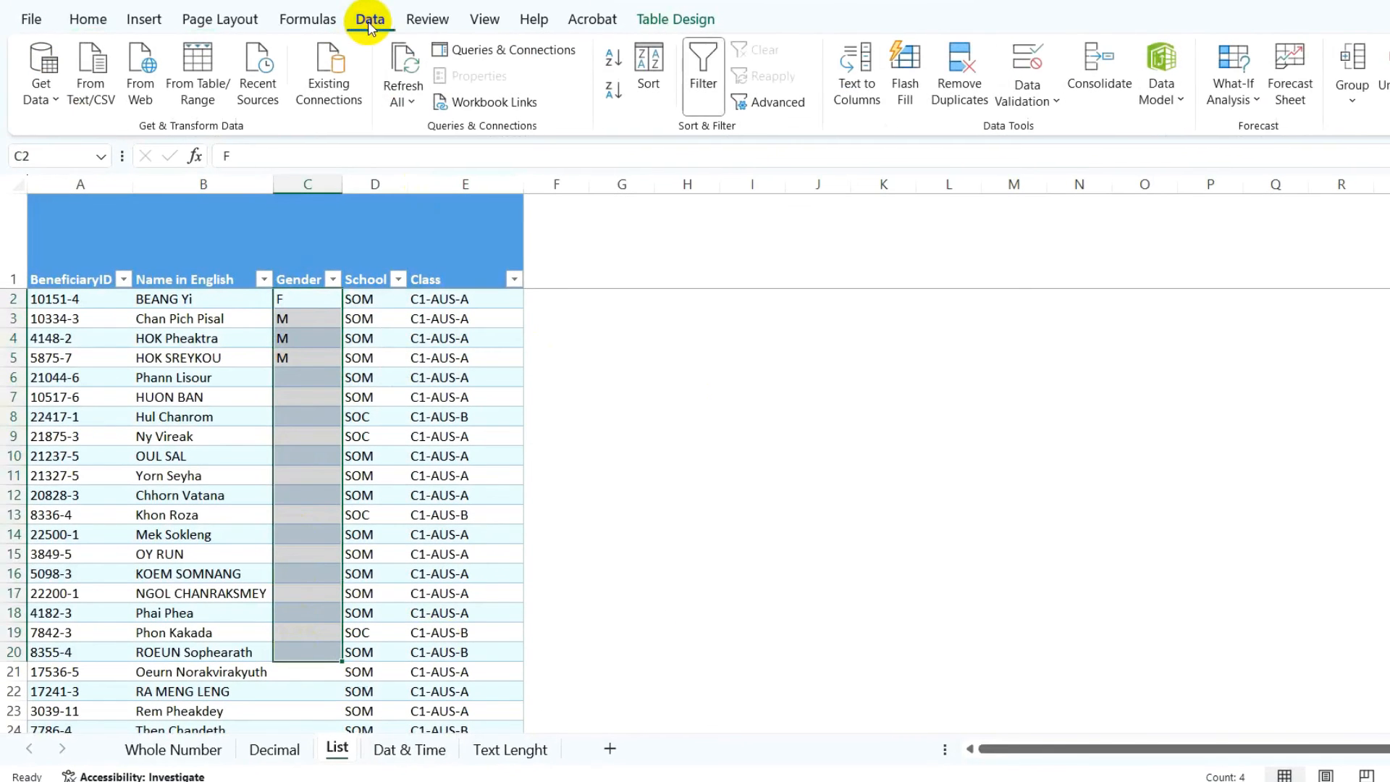
pyautogui.click(1027, 64)
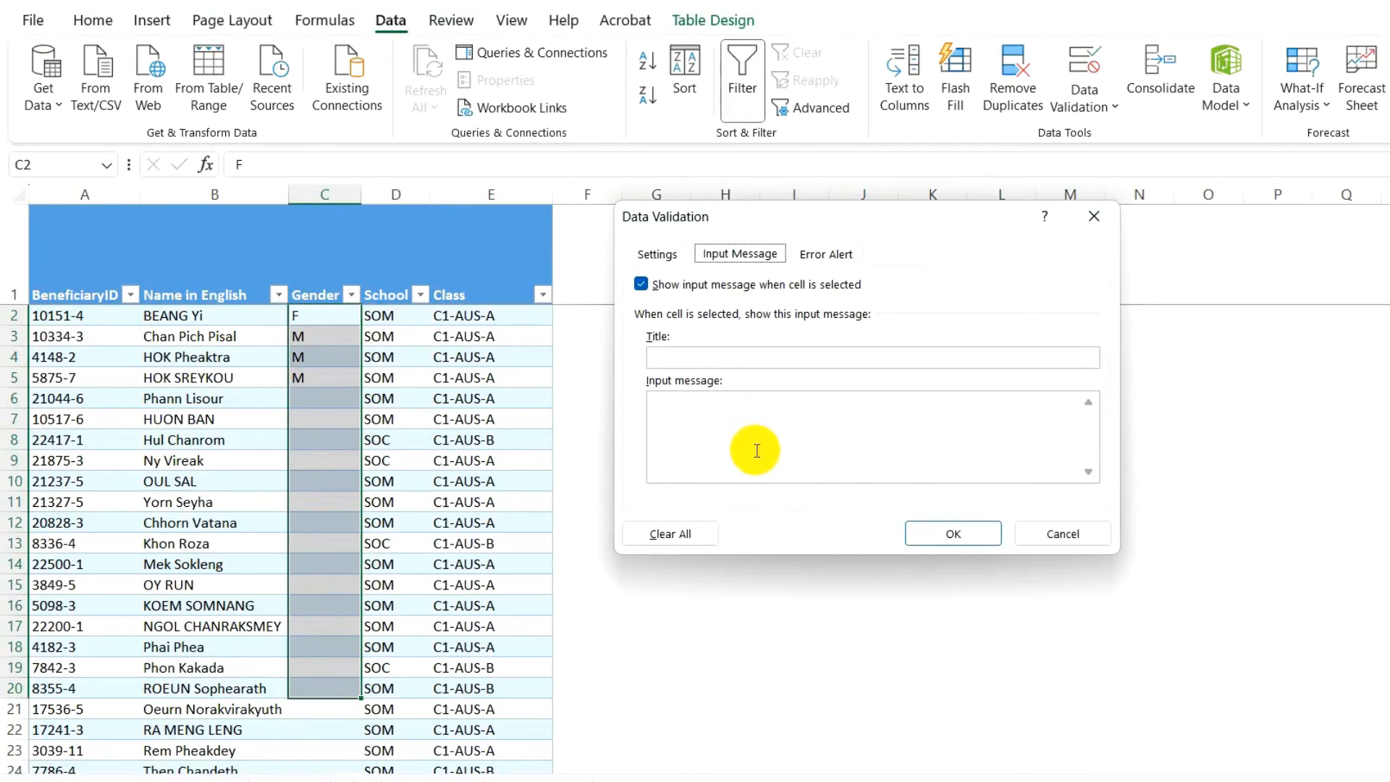
pyautogui.click(760, 358)
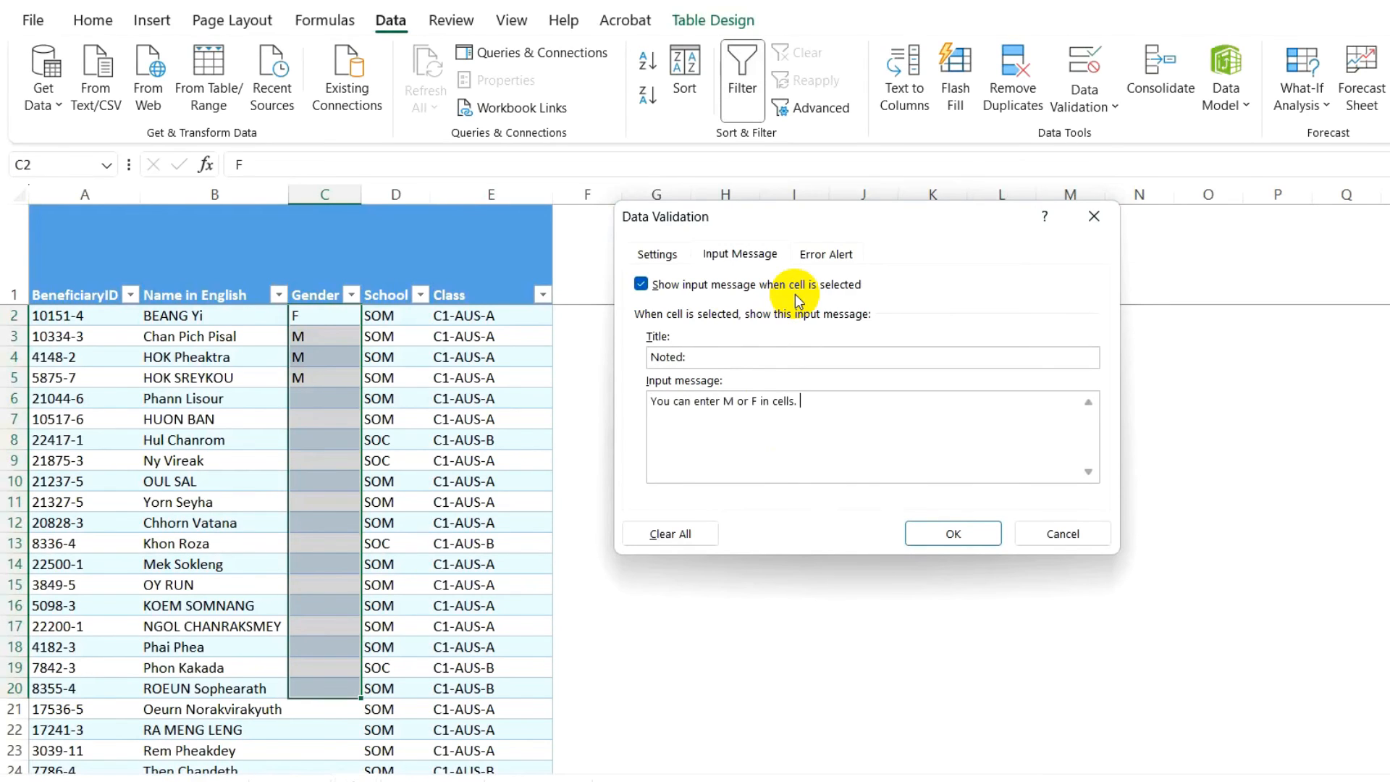
pyautogui.click(957, 532)
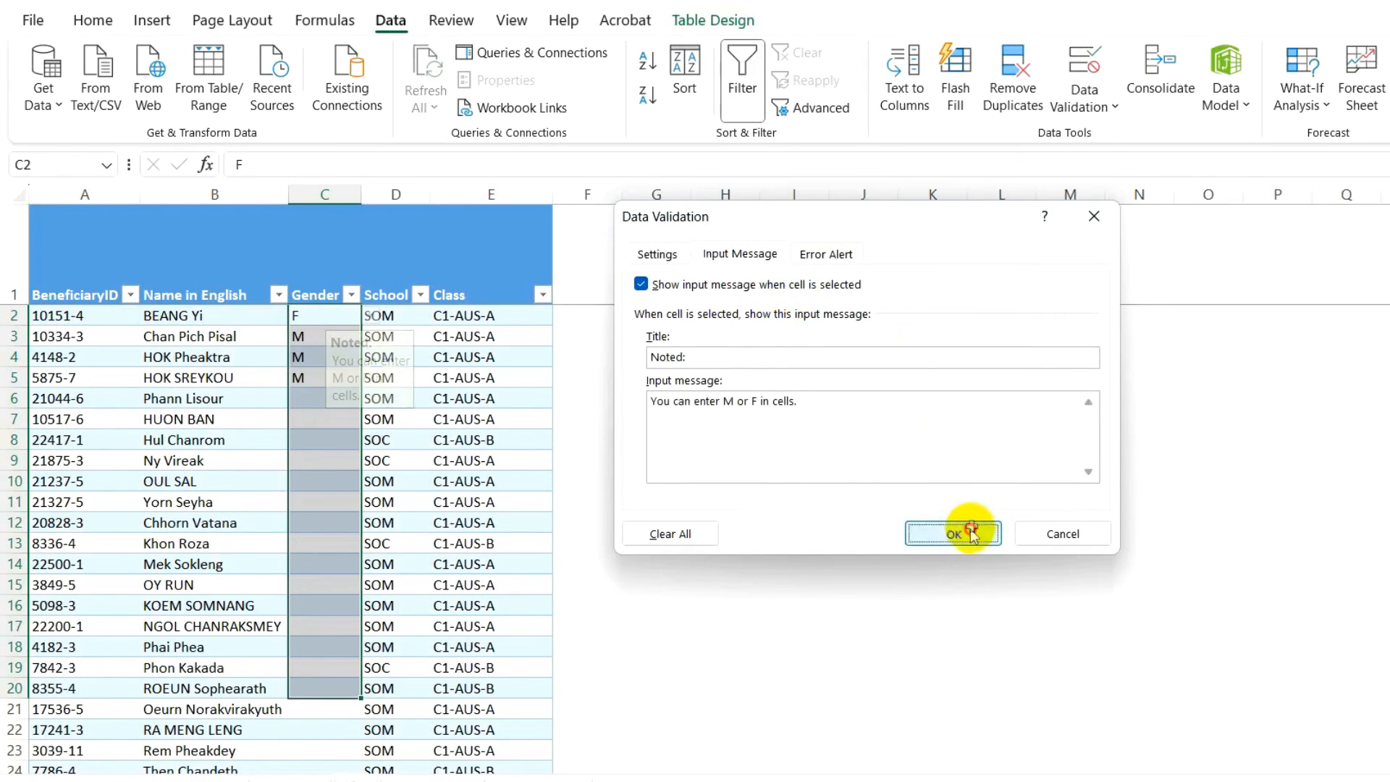
# Check the input message by selecting several Gender cells, and compare with cells outside the Gender column.
pyautogui.click(317, 443)
pyautogui.click(323, 373)
pyautogui.click(324, 339)
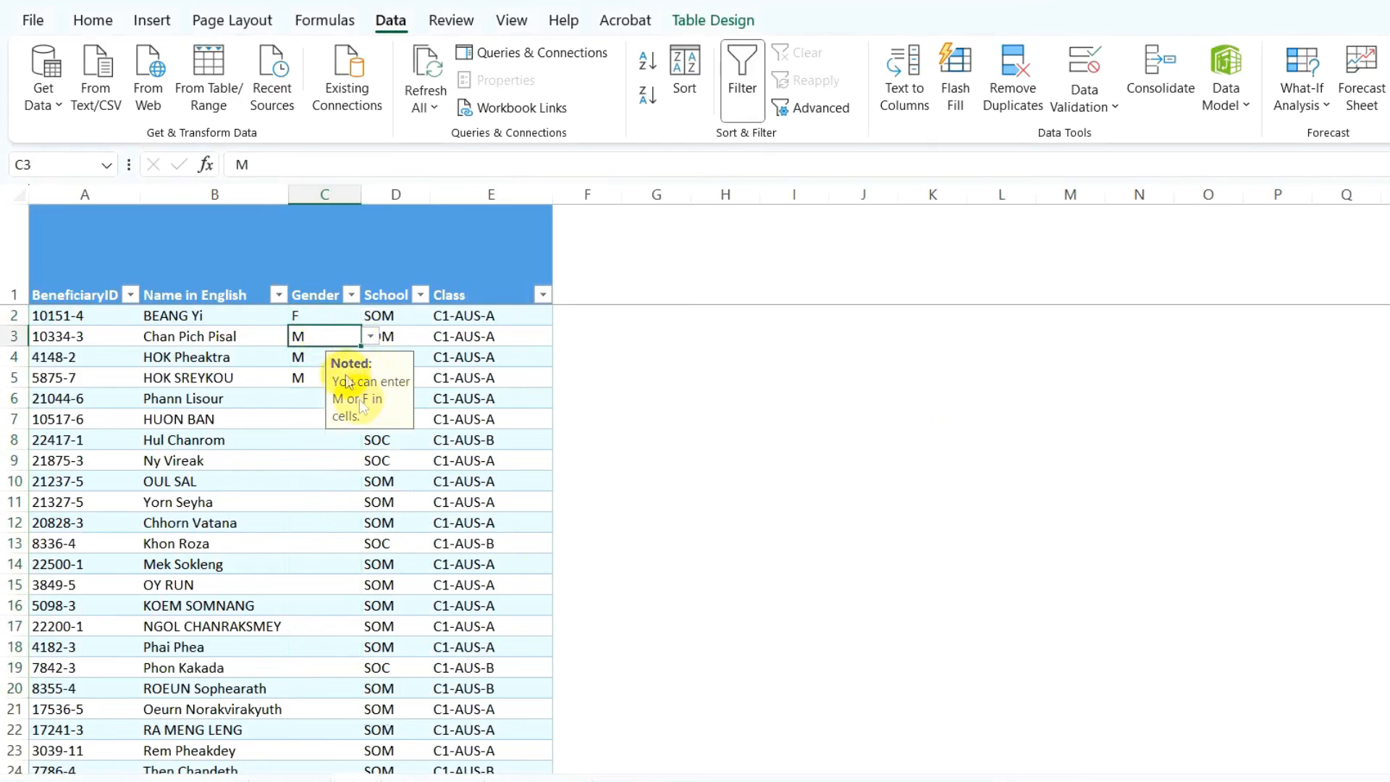
pyautogui.click(426, 338)
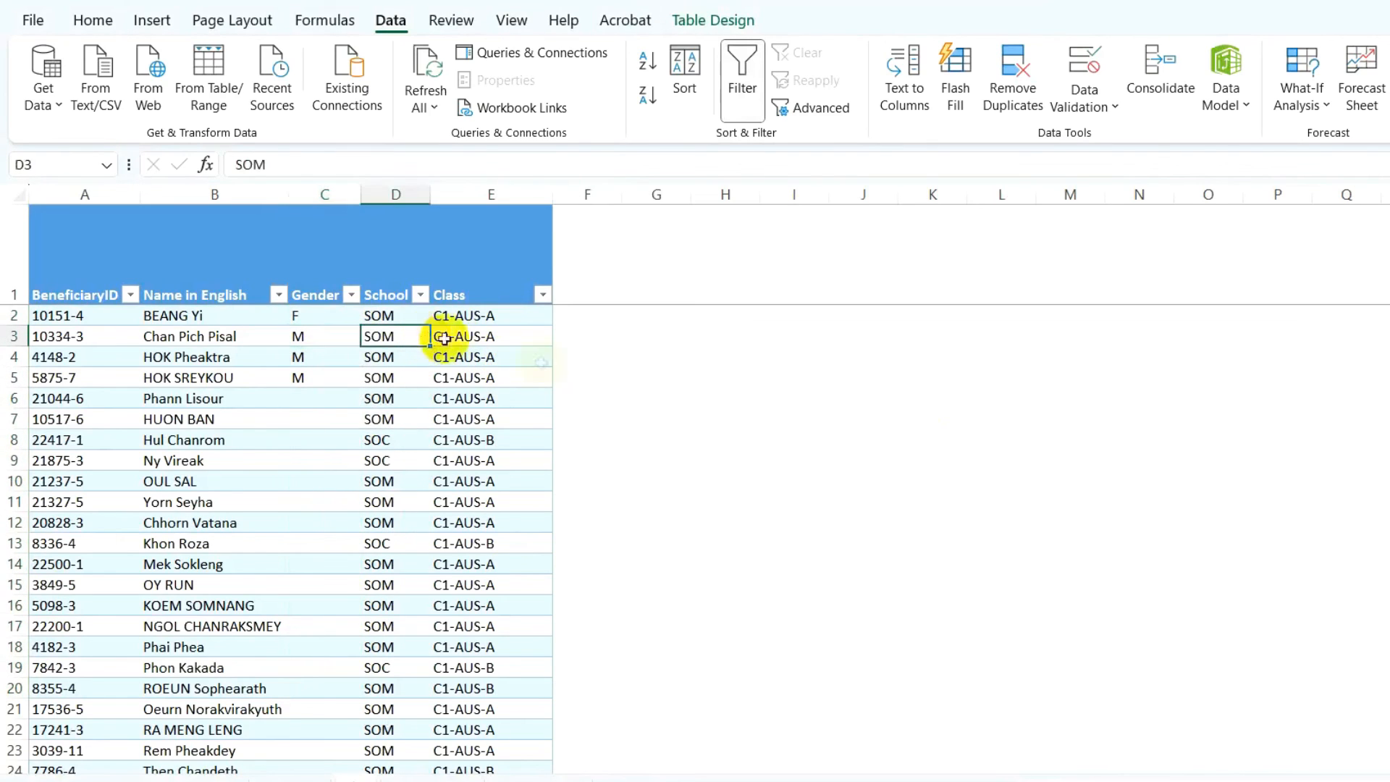
pyautogui.click(719, 371)
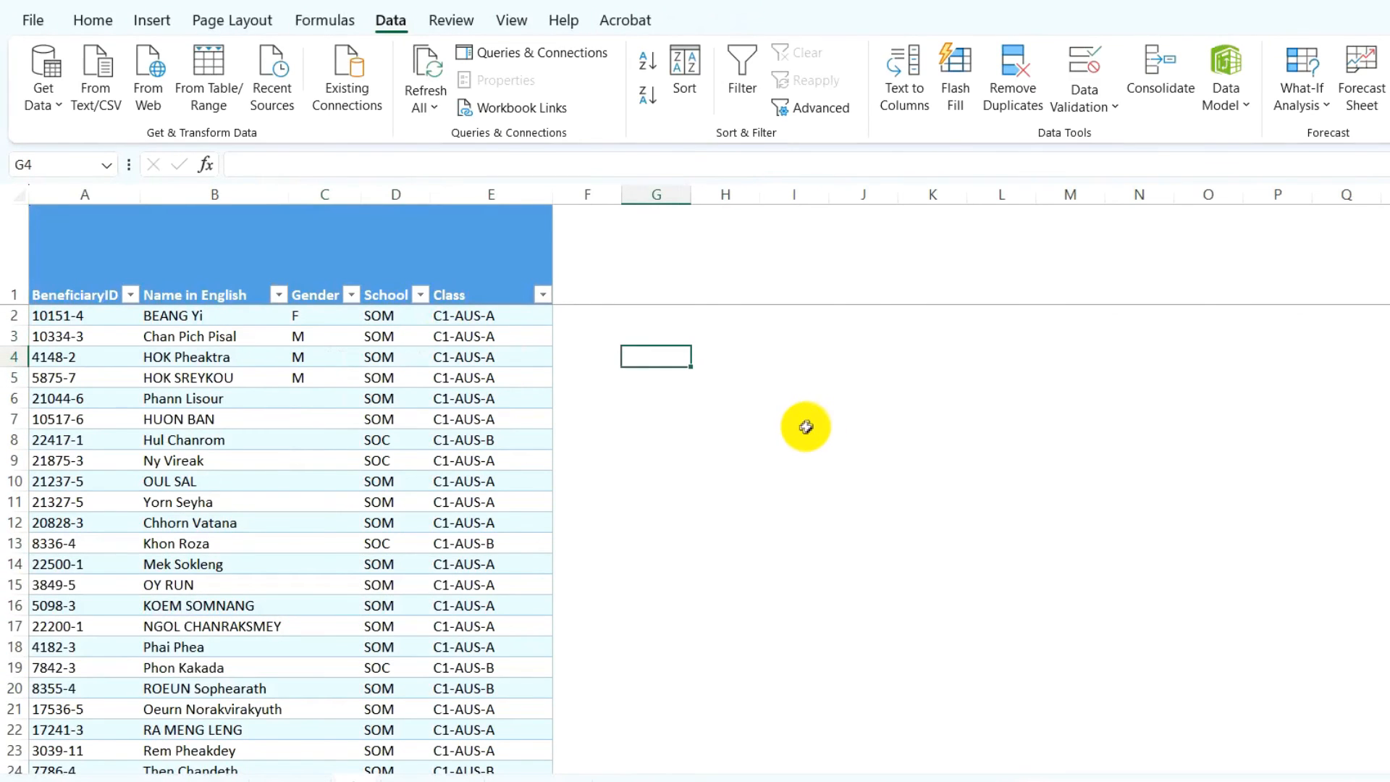
# Clear all data validation from Gender cells C2:C27, and check the removal on cell C2.
pyautogui.moveTo(323, 315); pyautogui.dragTo(321, 416)
pyautogui.moveTo(320, 316); pyautogui.dragTo(313, 646)
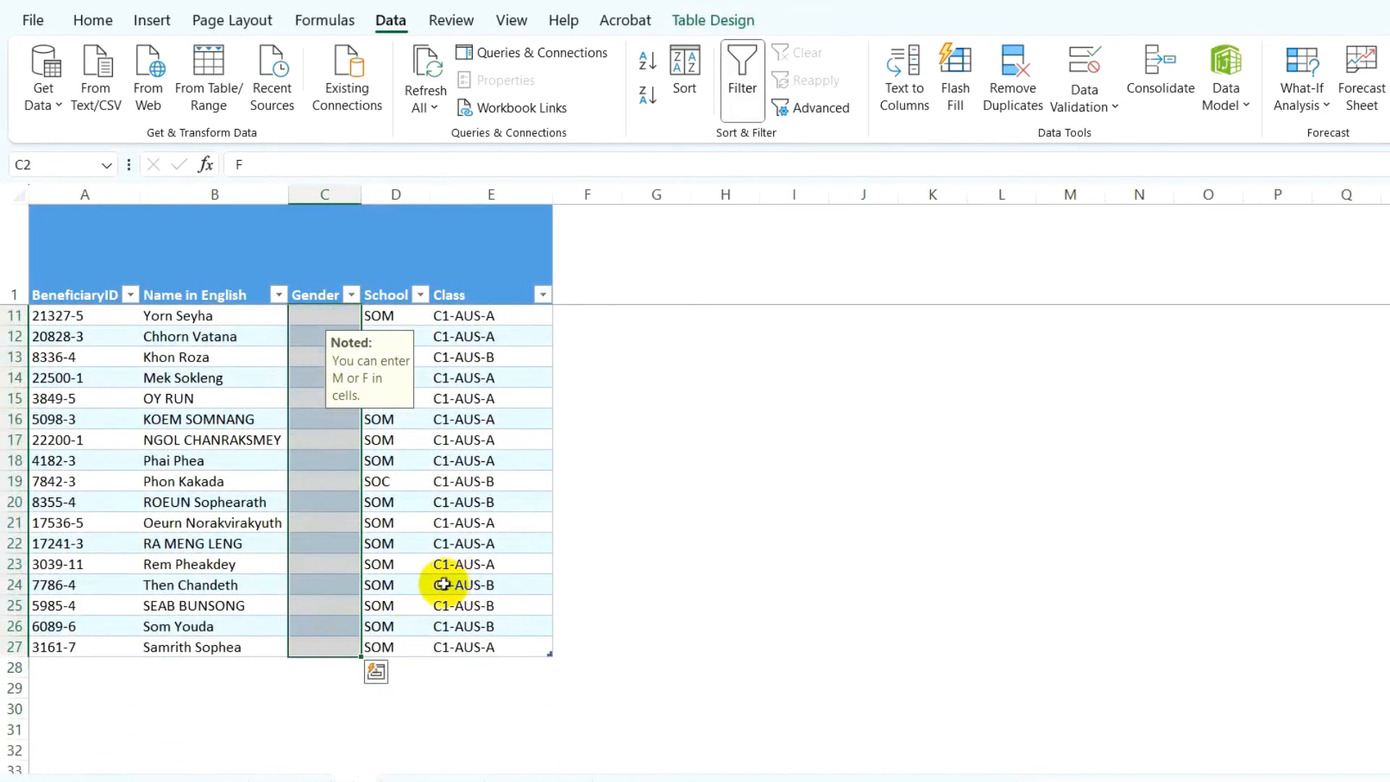
pyautogui.click(1102, 68)
pyautogui.click(672, 257)
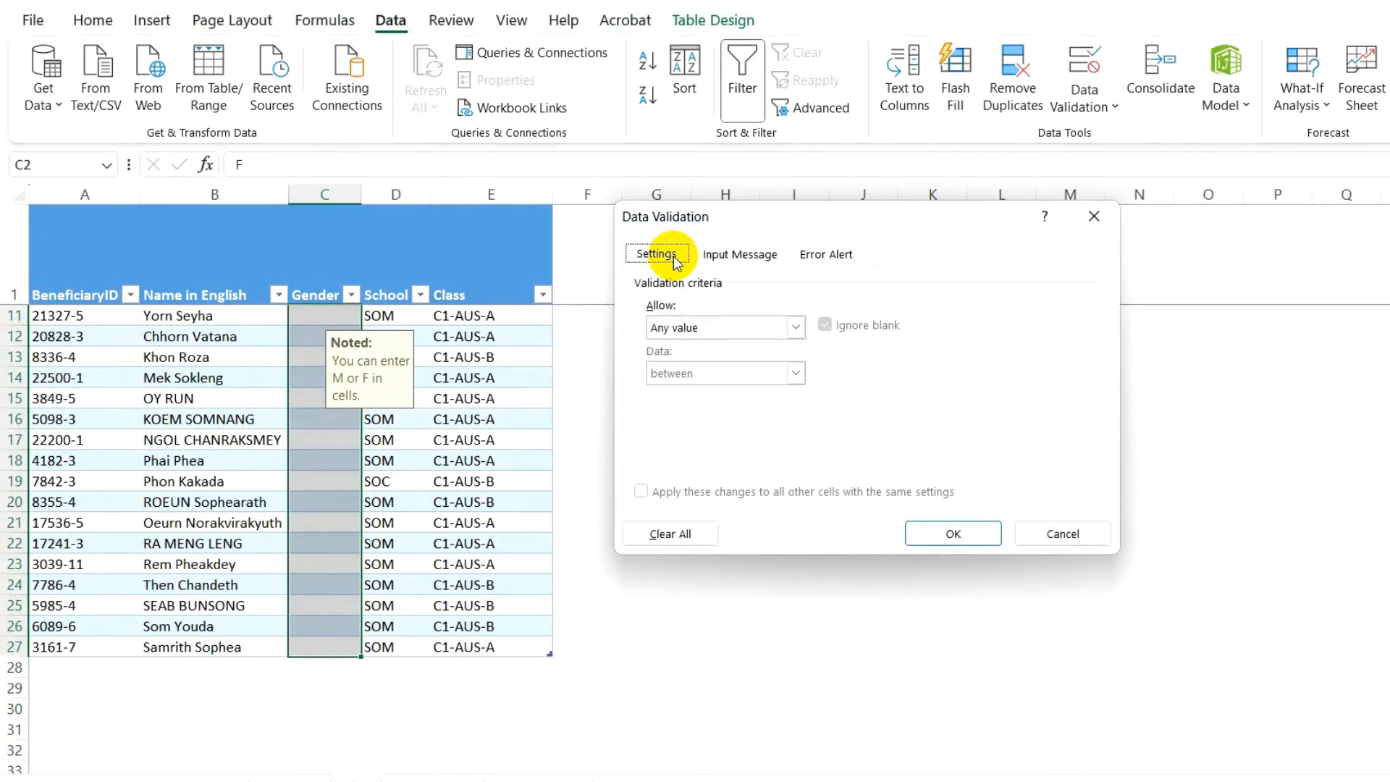
pyautogui.click(672, 535)
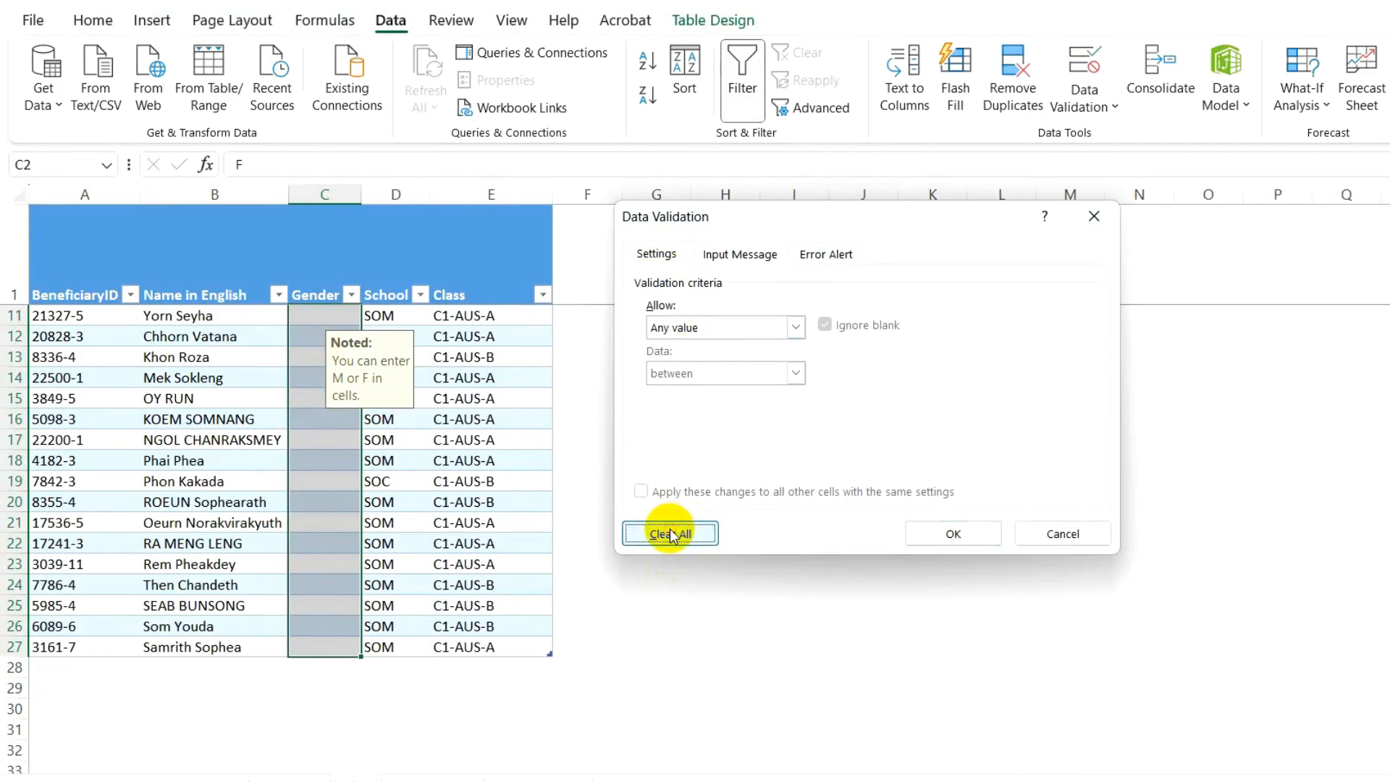
pyautogui.click(943, 533)
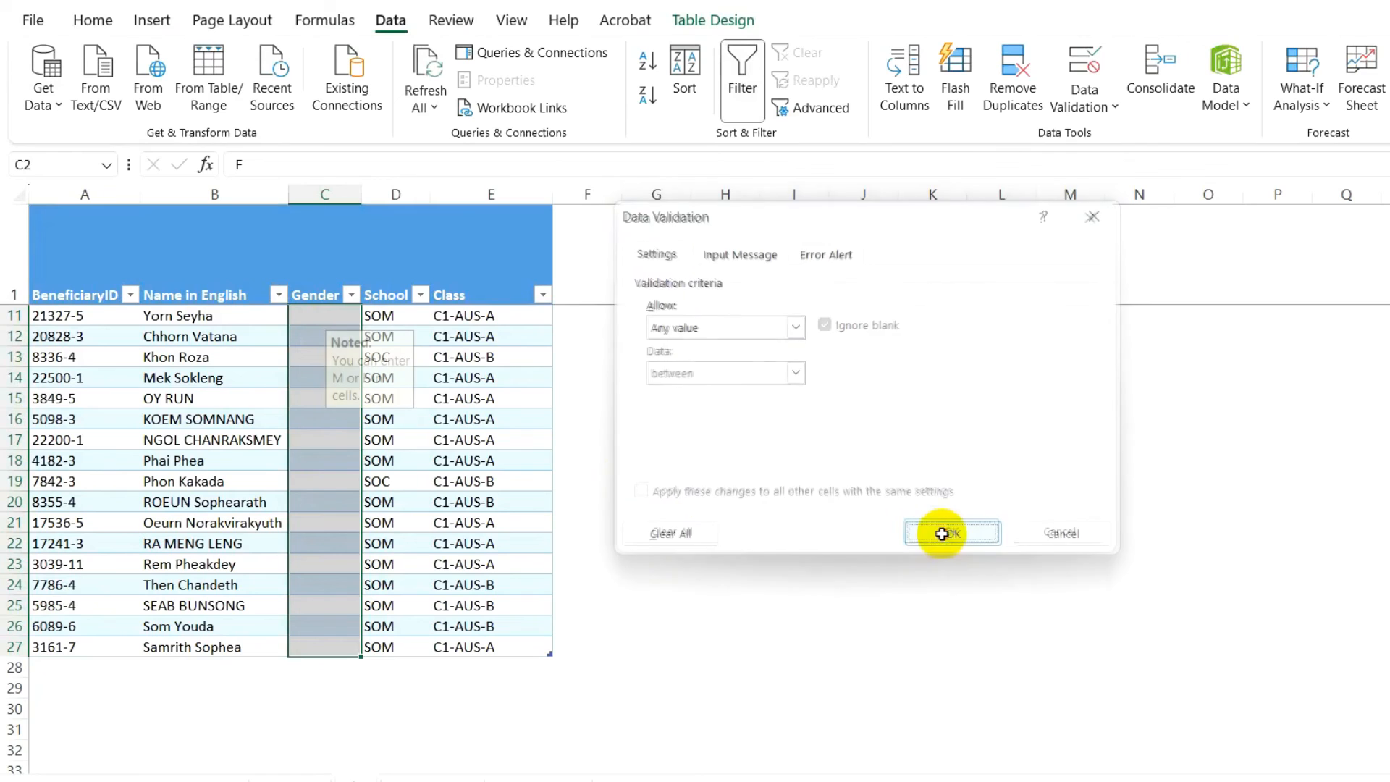
pyautogui.scroll(3, 333, 427)
pyautogui.click(326, 316)
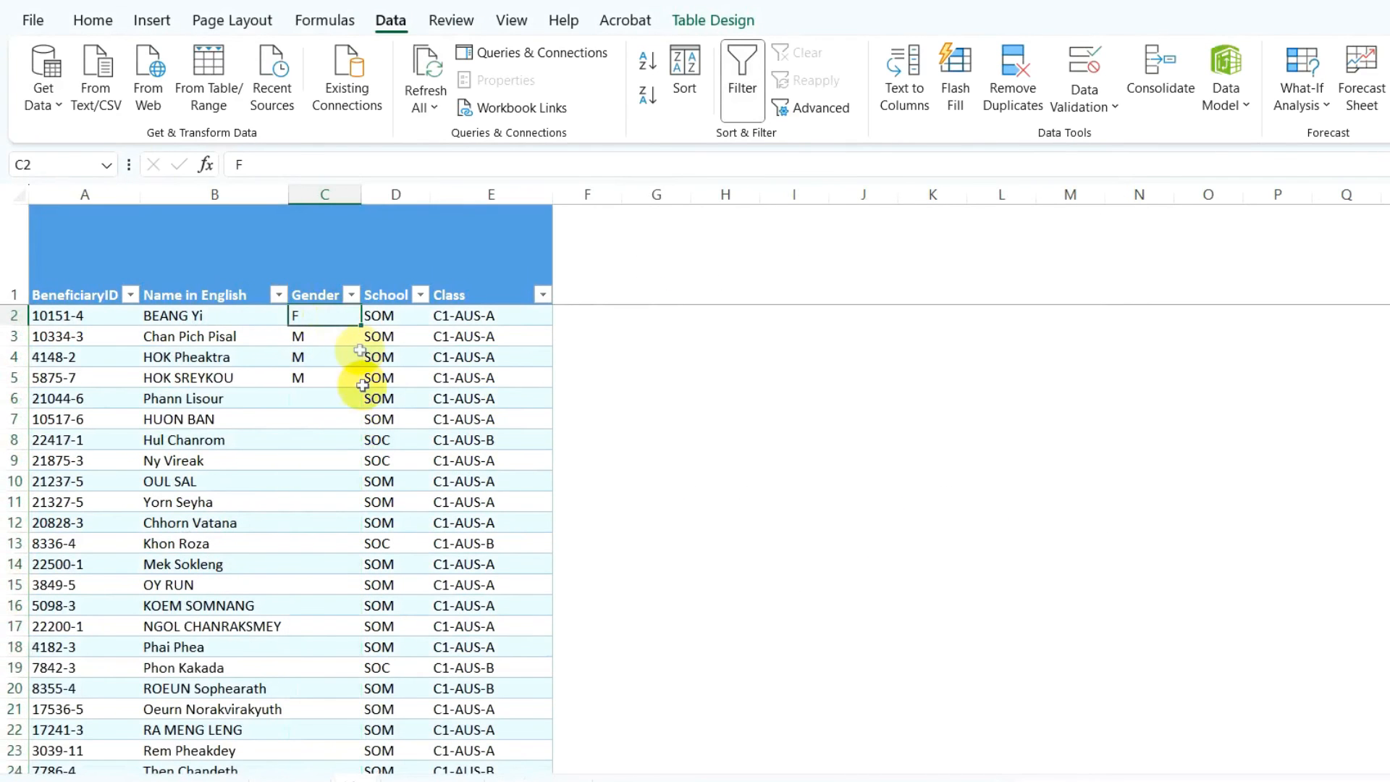